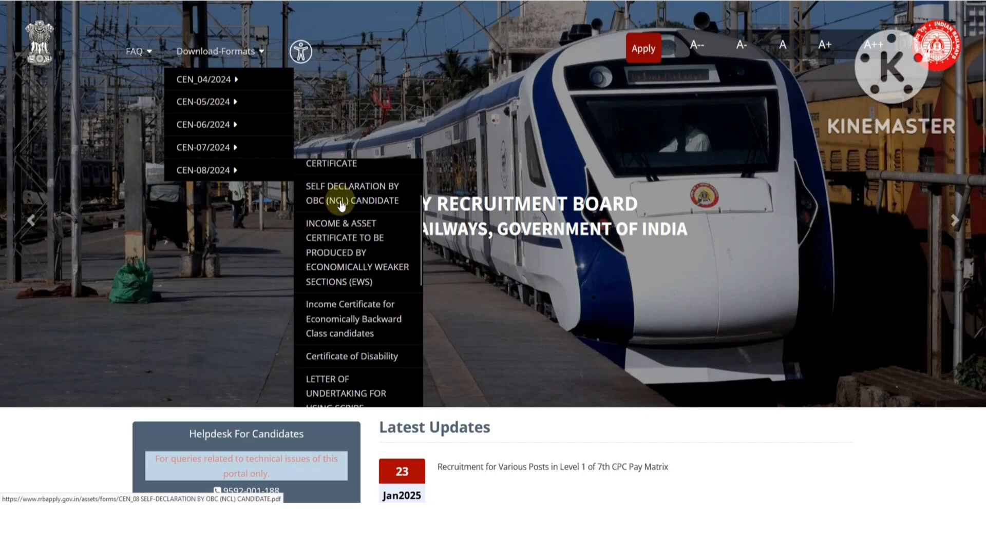
- Review the OBC (NCL) self-declaration form, highlighting its RRB REGN. NO line and heading
left_click(341, 204)
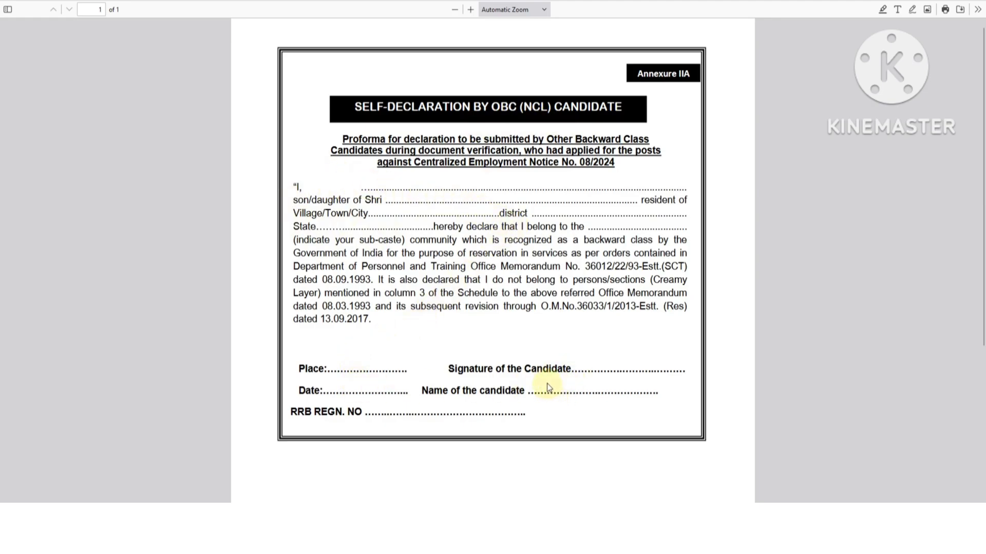
left_click_drag(297, 412, 360, 414)
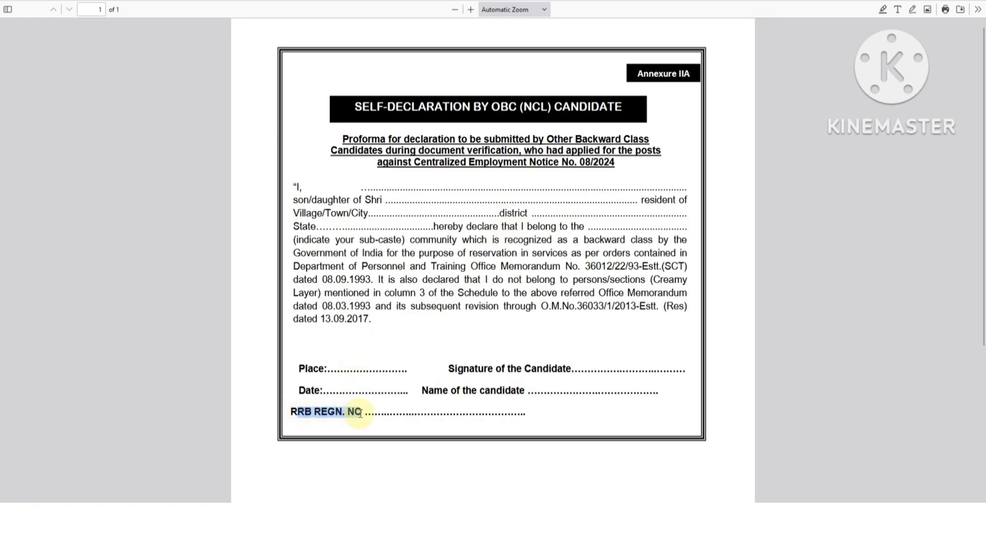
left_click(376, 412)
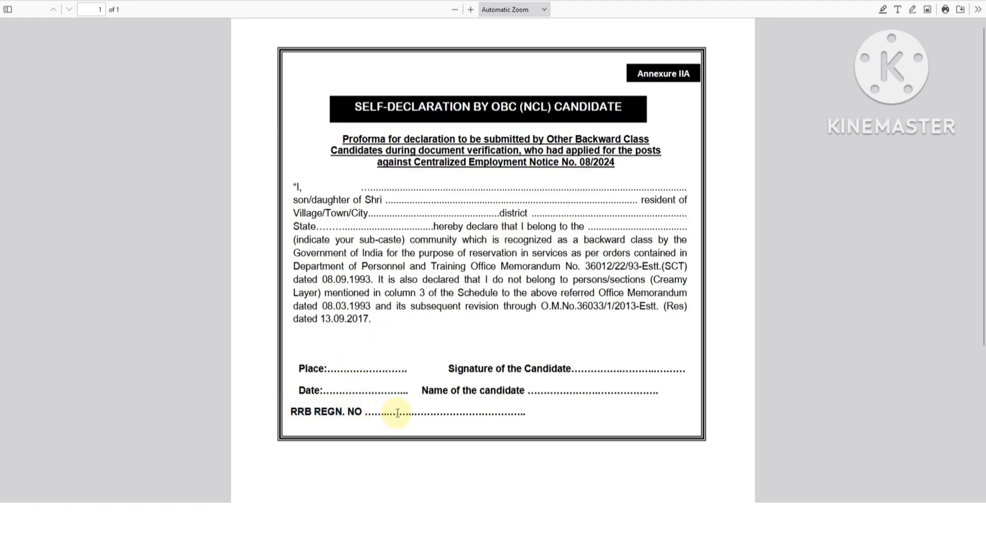
scroll(396, 415, "down", 2)
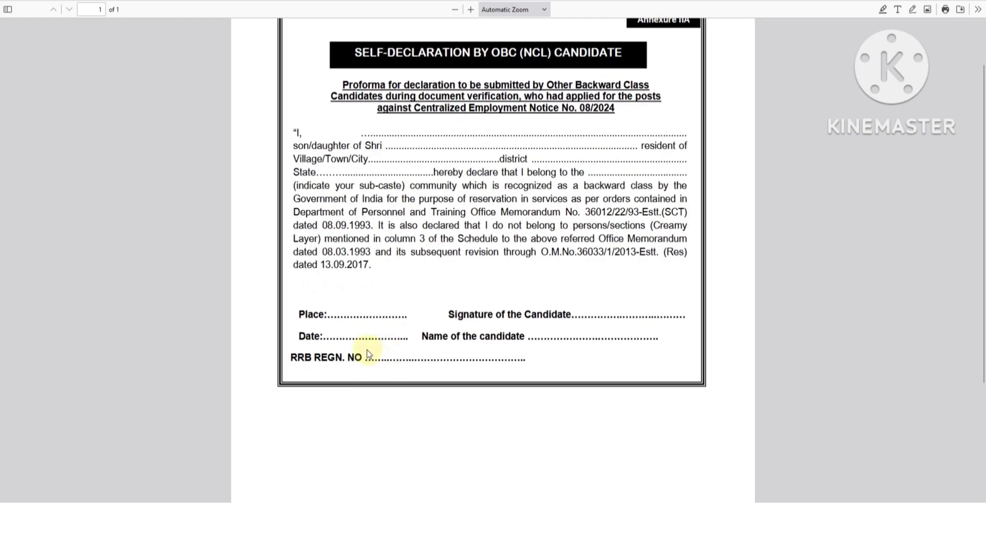
scroll(366, 349, "up", 2)
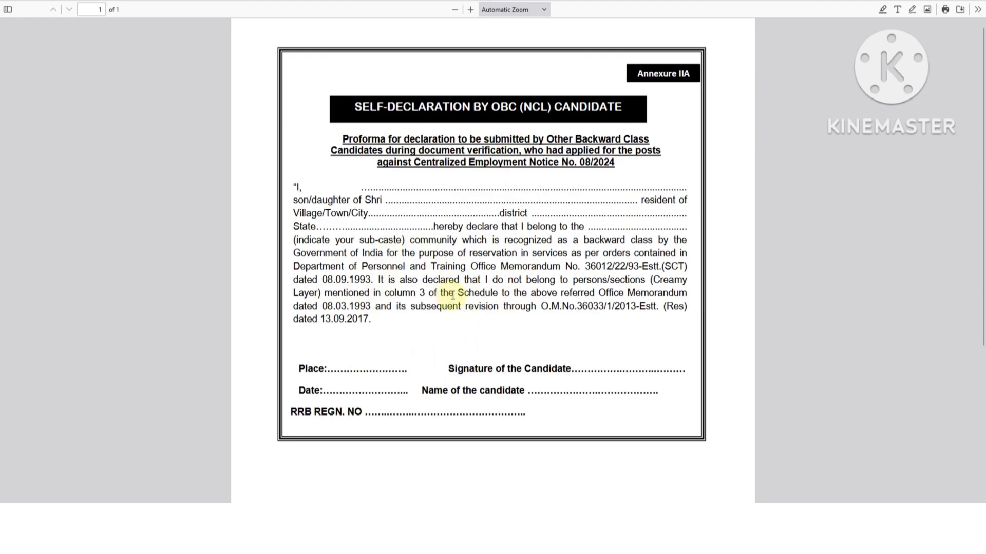
left_click_drag(361, 107, 501, 108)
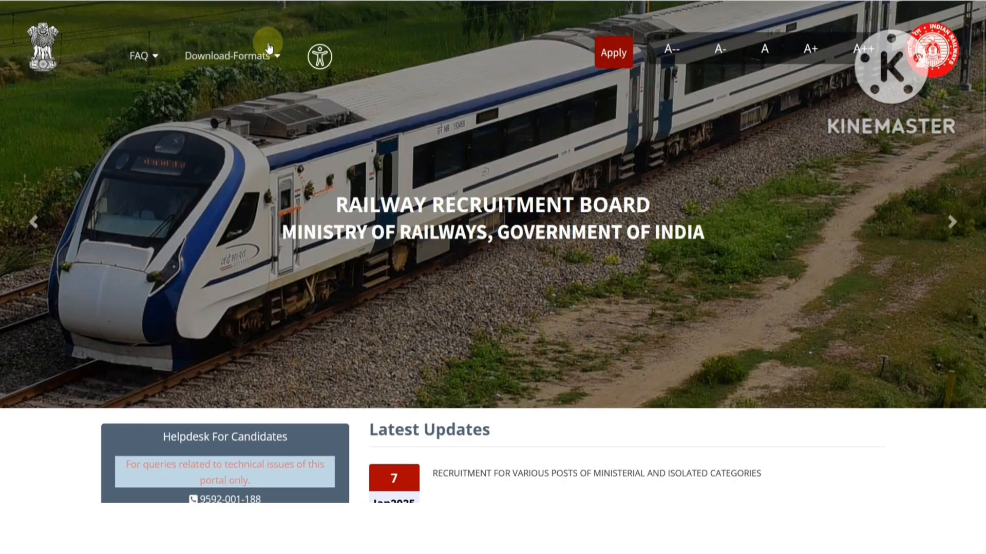
- Check the existing-account sign-in, return Home, then open Apply > Create An Account
left_click(611, 57)
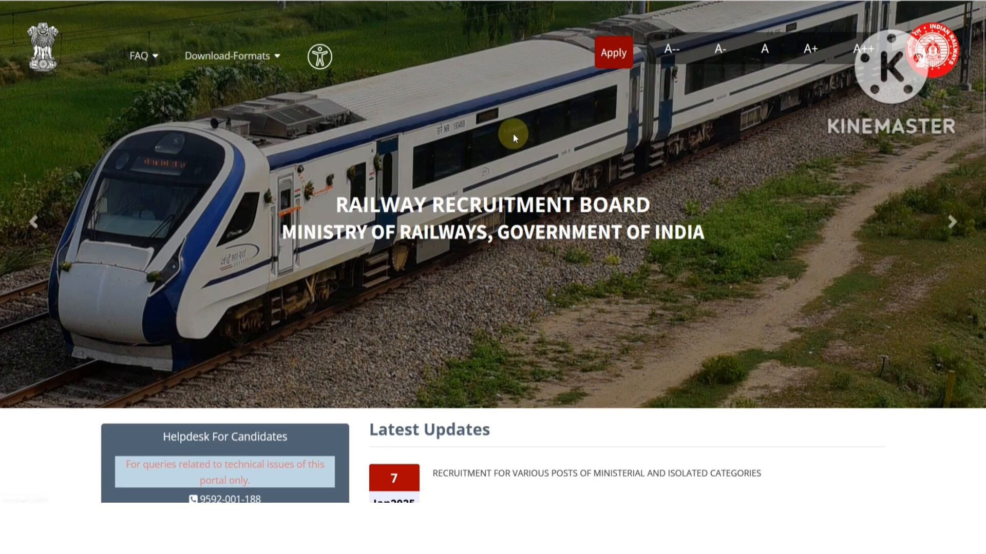
mouse_move(608, 60)
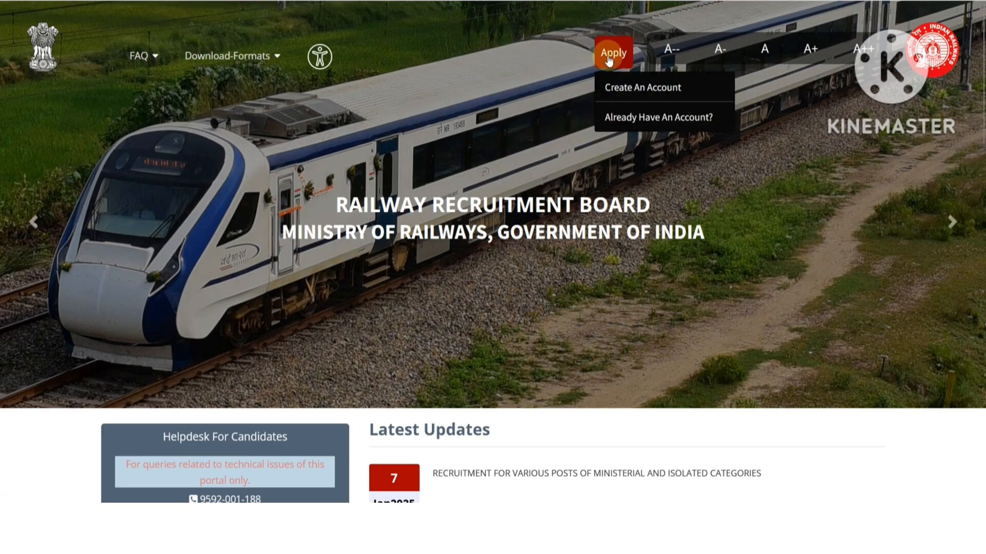
left_click(642, 116)
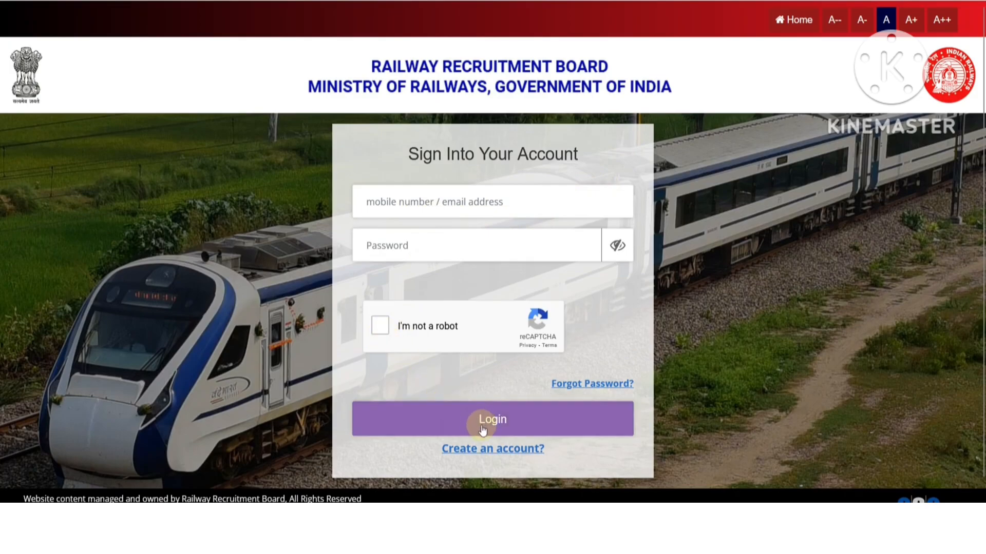
left_click(569, 386)
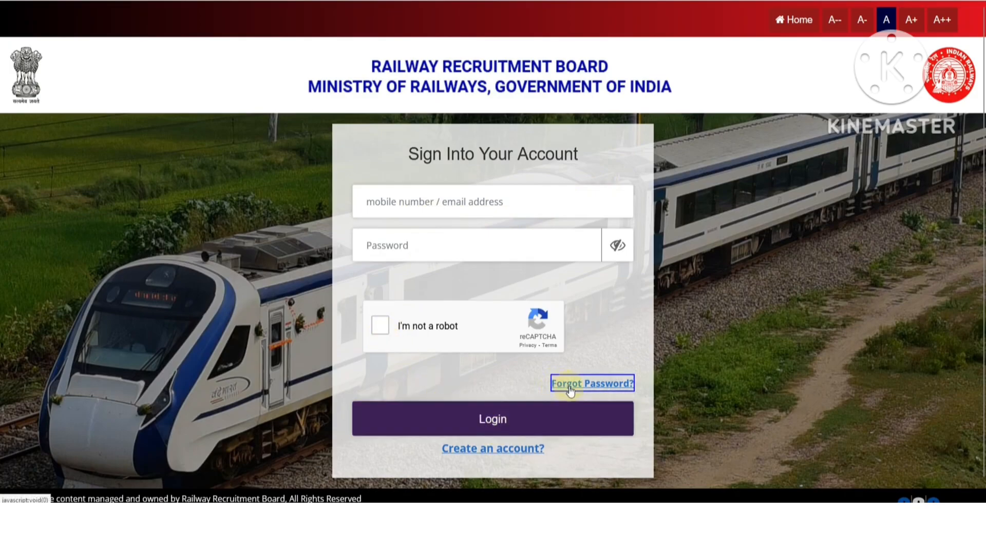
left_click(791, 19)
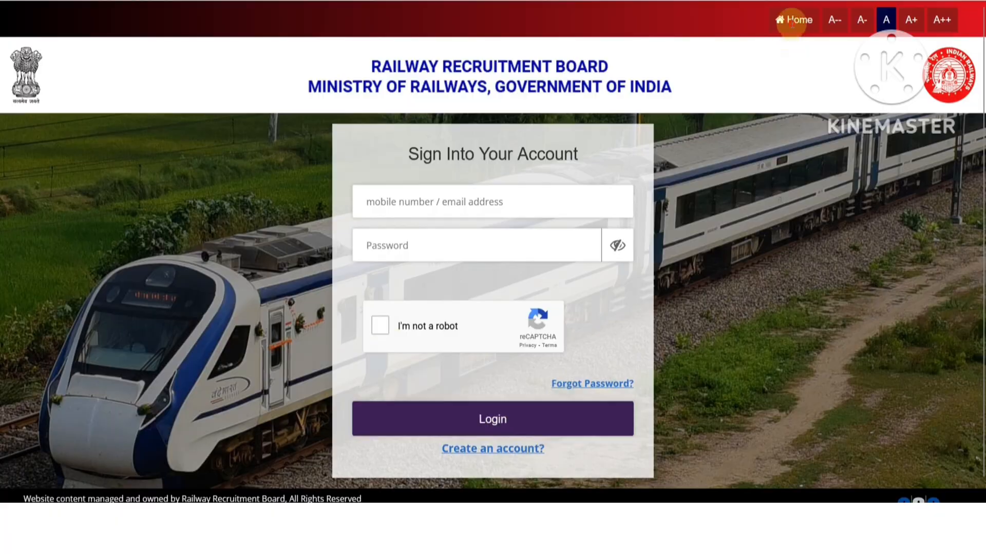
left_click(614, 53)
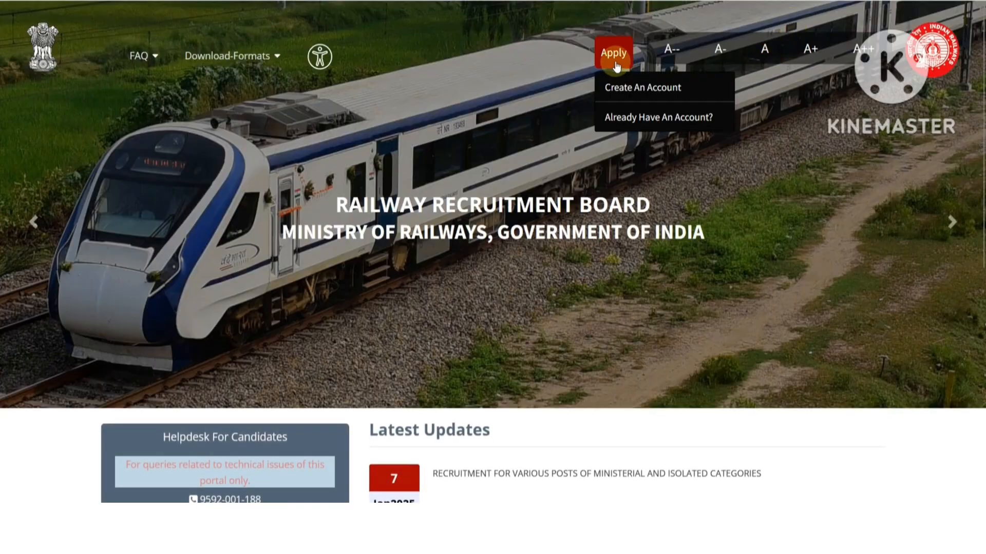
left_click(638, 97)
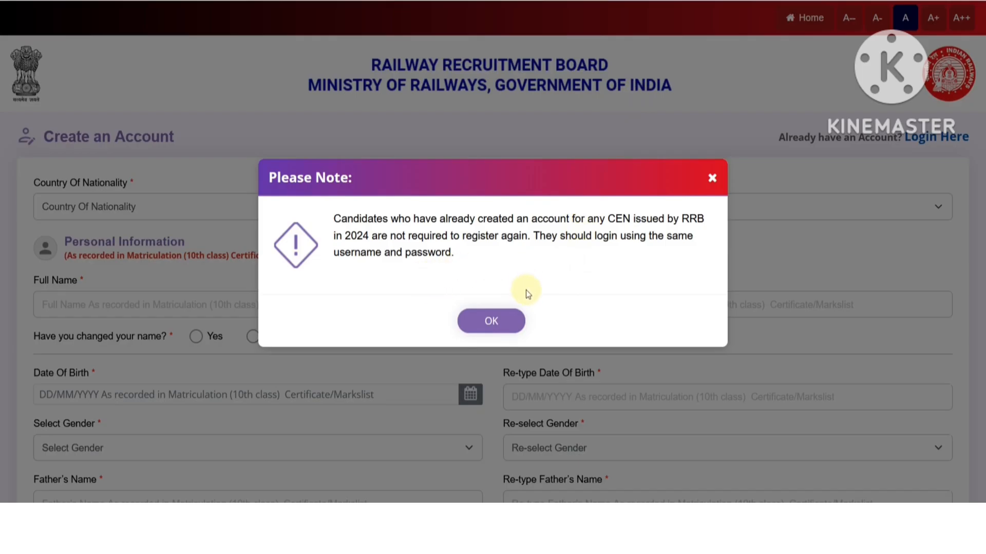
- Dismiss the registration notice and set Country Of Nationality to India
left_click(506, 319)
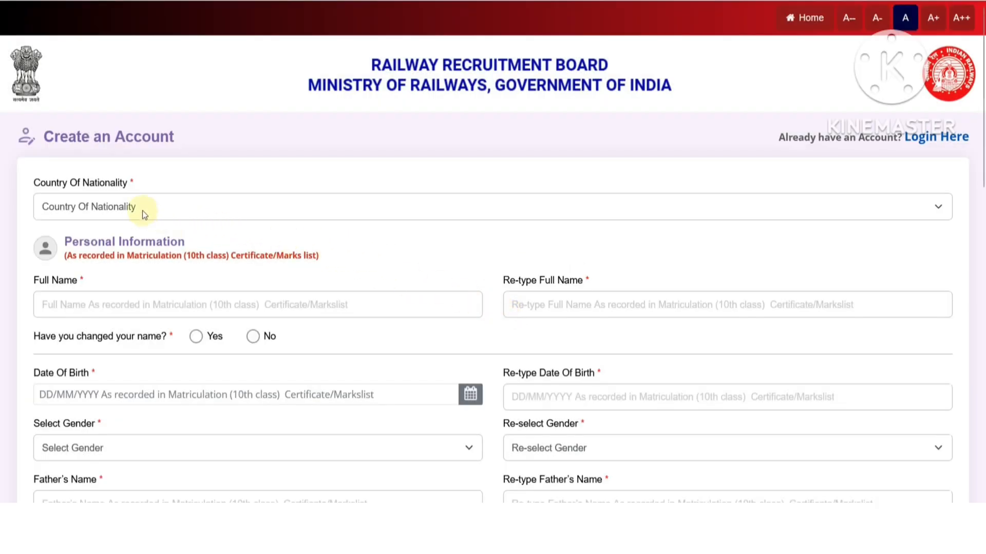
left_click(131, 209)
left_click(103, 250)
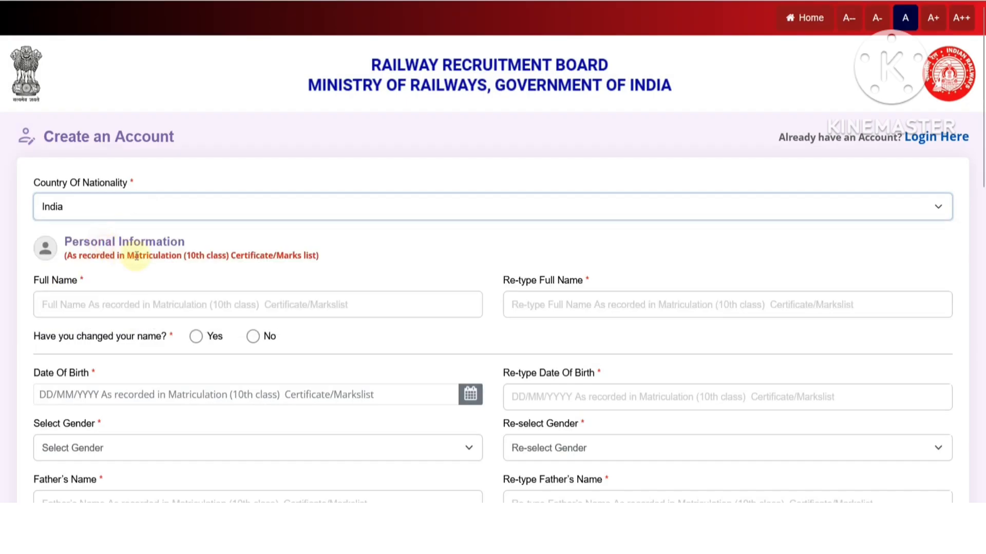
scroll(214, 258, "down", 2)
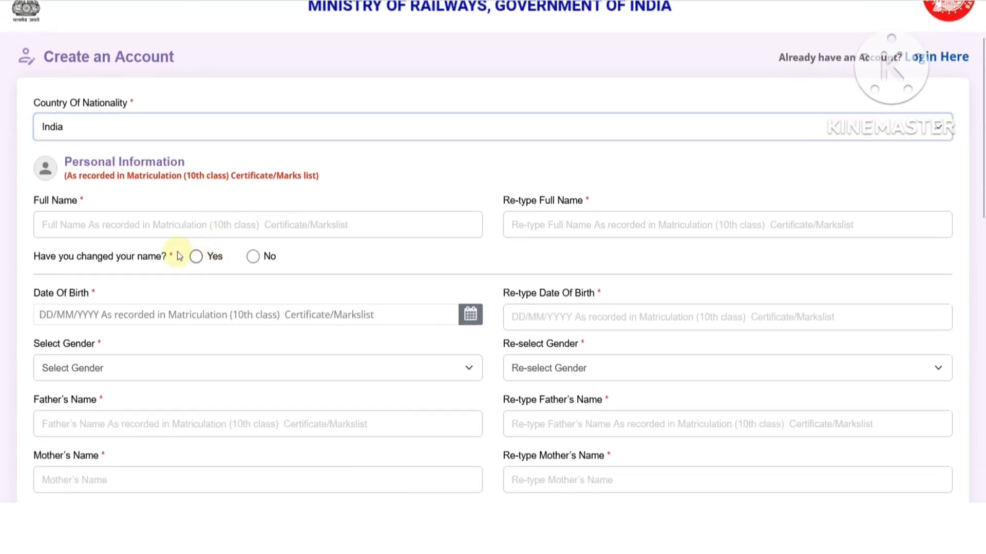
- Enter the candidate's full name in Full Name and Re-type Full Name
left_click(113, 229)
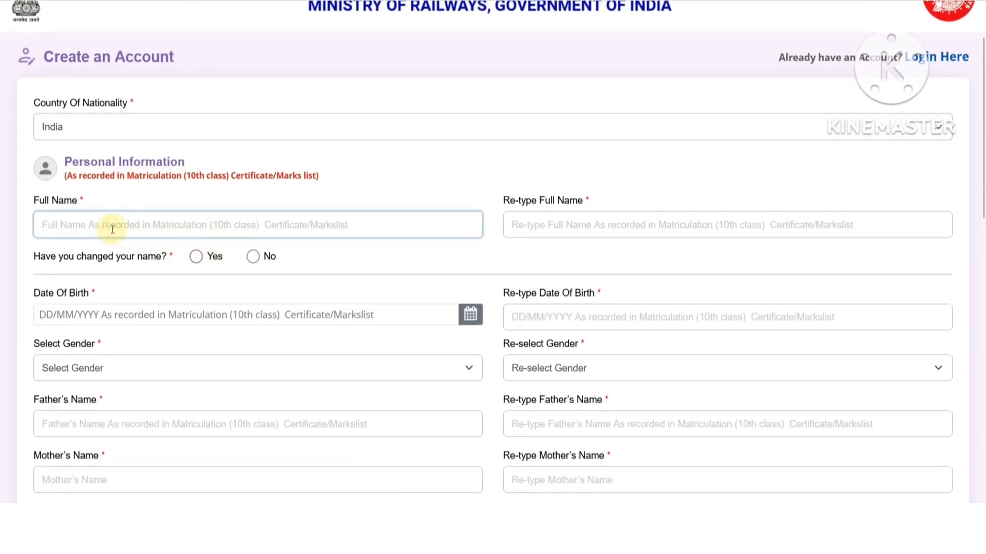
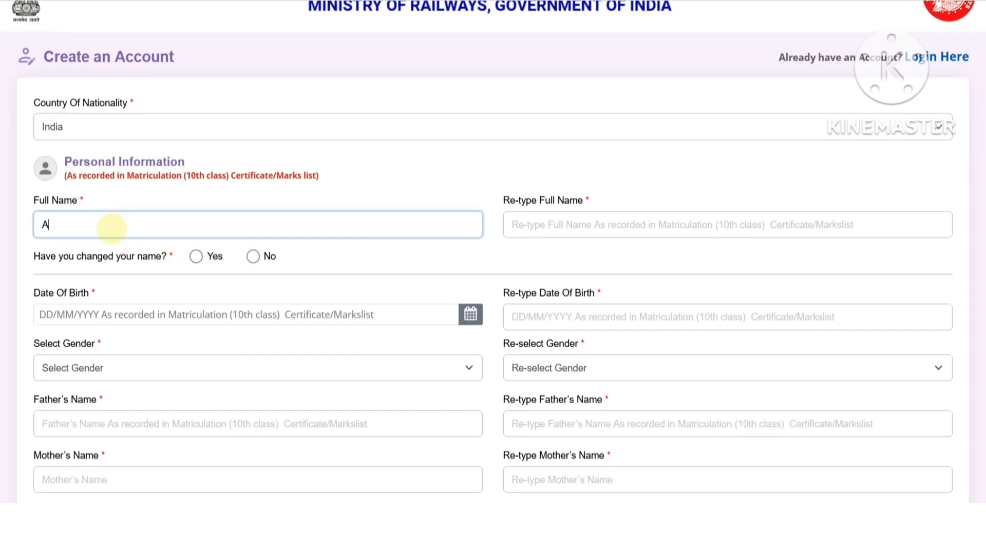
key("Tab")
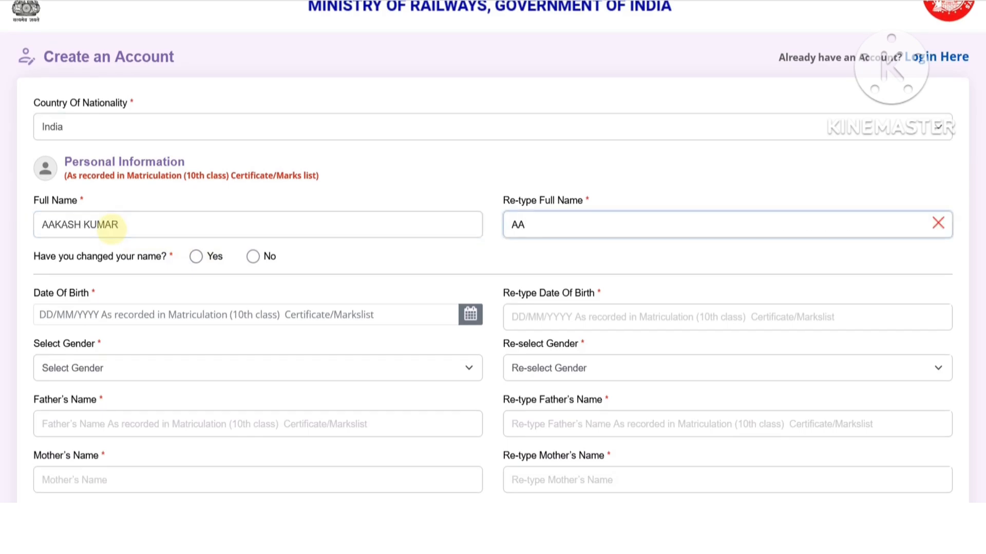
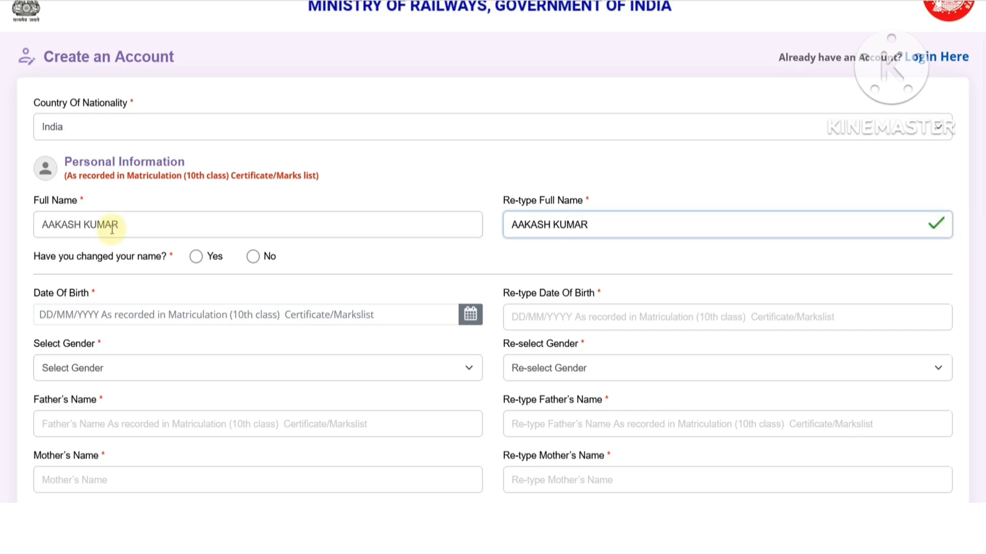
- Read and accept the name-change notice, then answer No to the name-change question
left_click(196, 256)
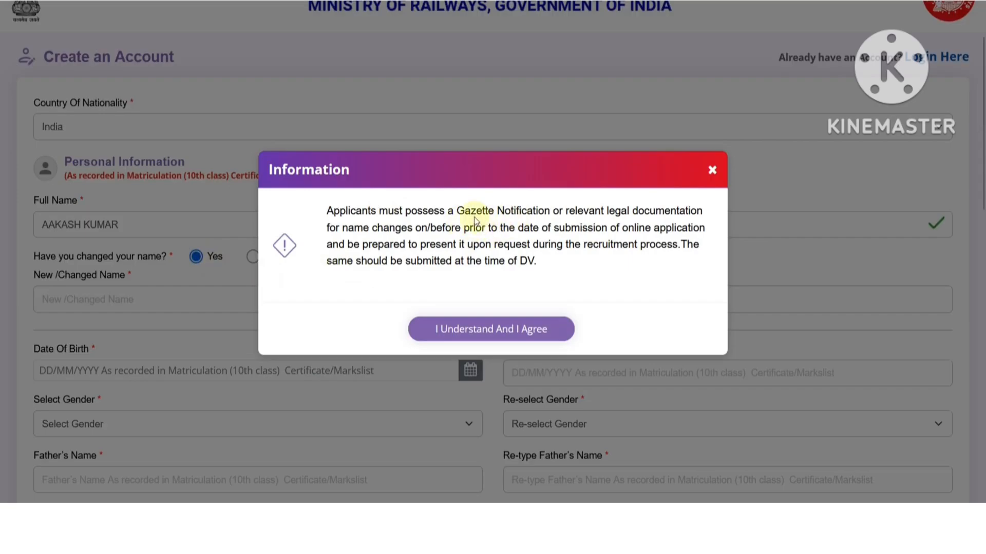
left_click_drag(461, 211, 665, 211)
left_click(506, 228)
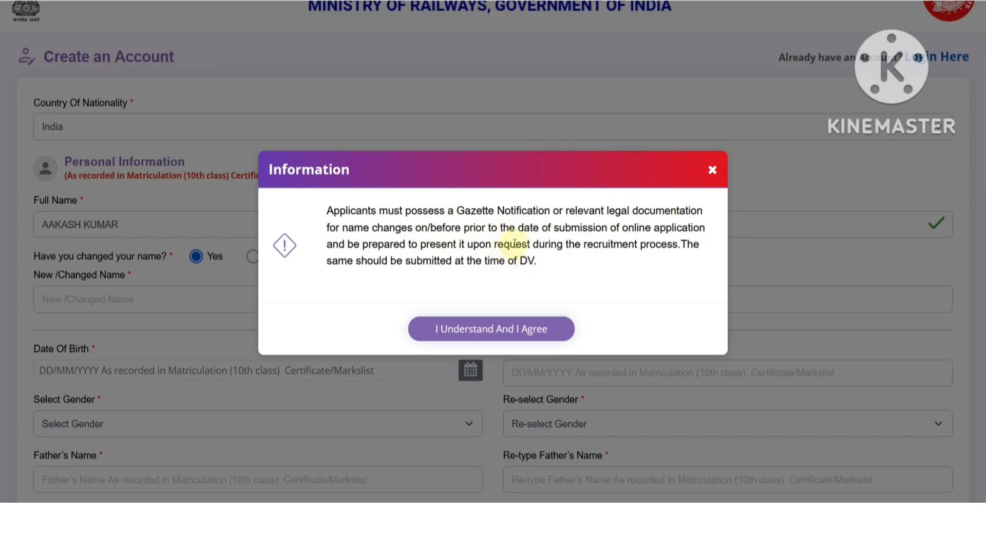
left_click_drag(487, 261, 532, 261)
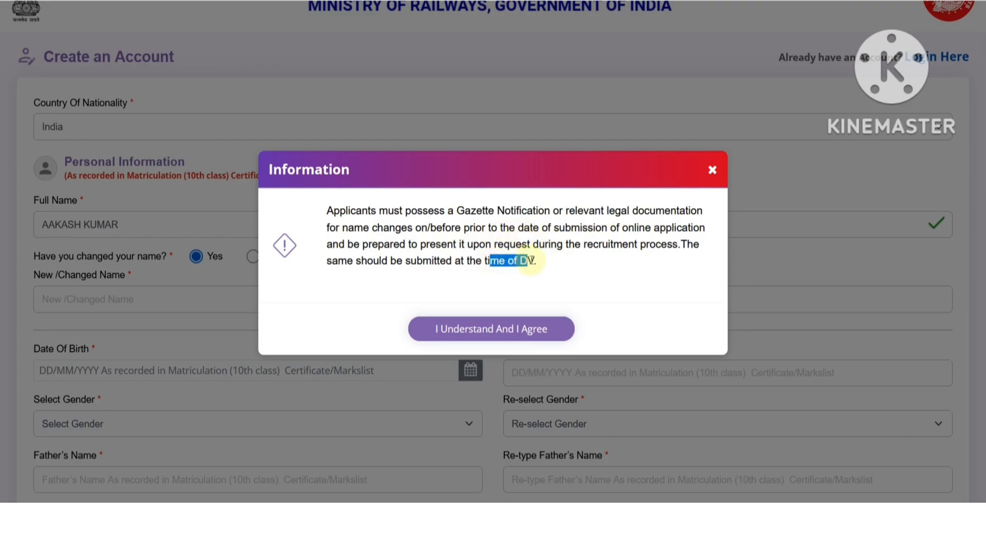
left_click(540, 260)
left_click(521, 329)
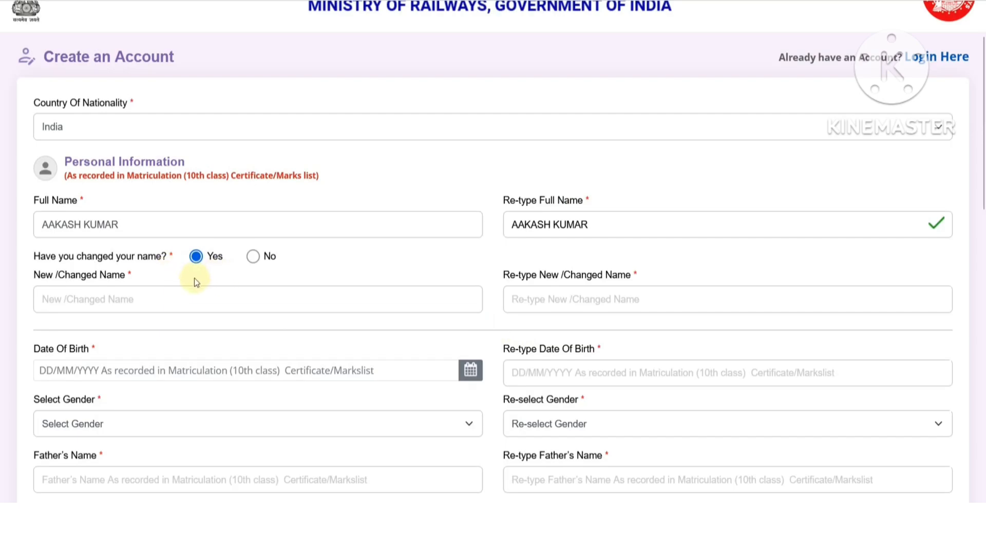
left_click(252, 256)
scroll(298, 247, "down", 2)
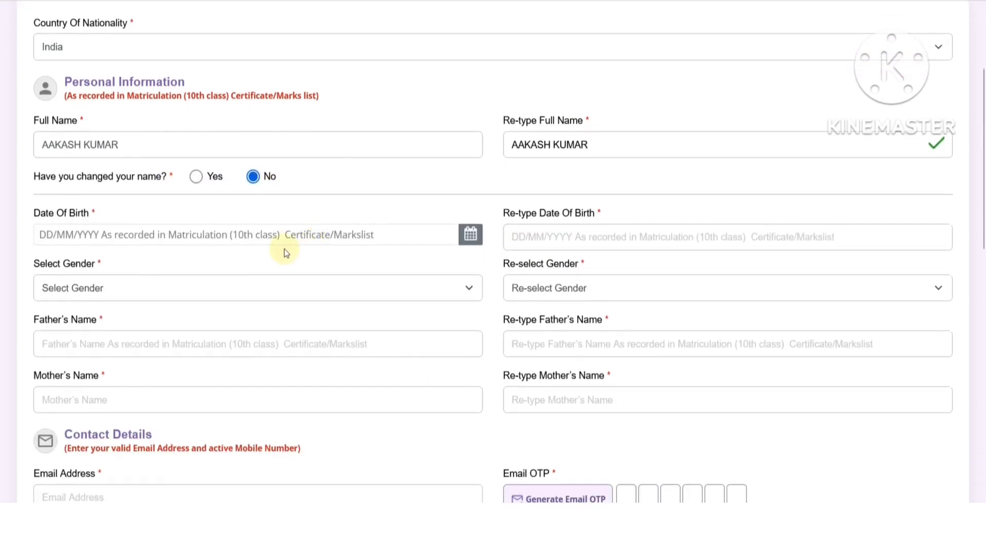
left_click(211, 234)
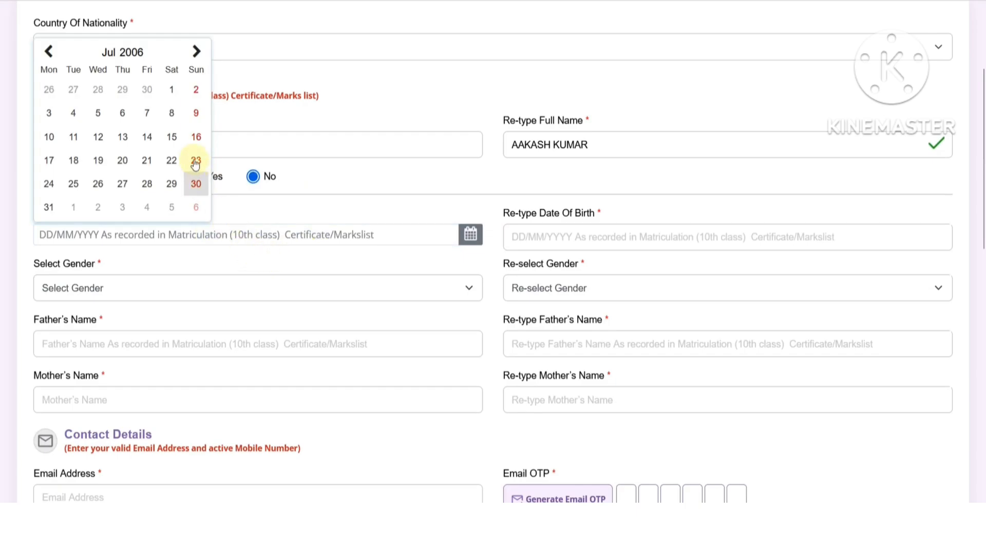
left_click(125, 53)
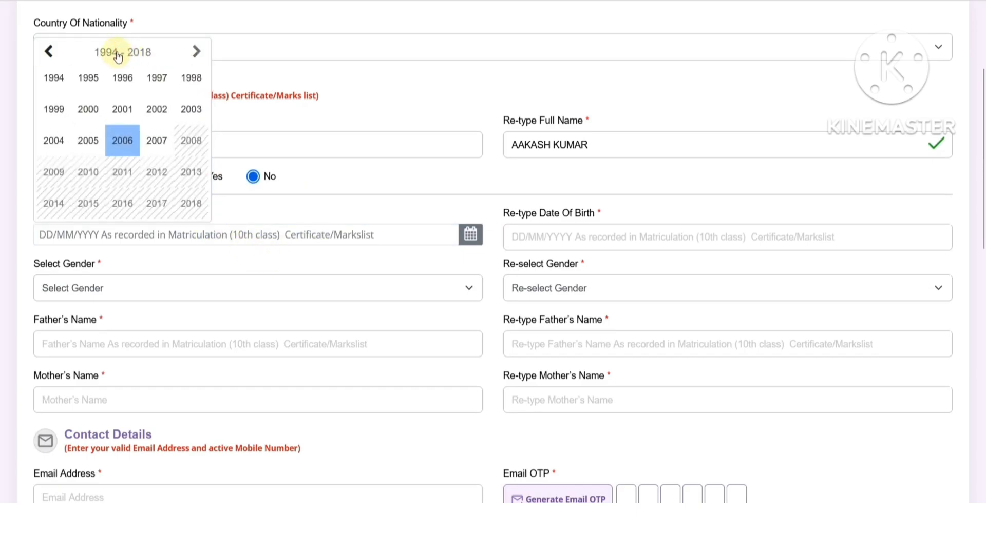
left_click(87, 110)
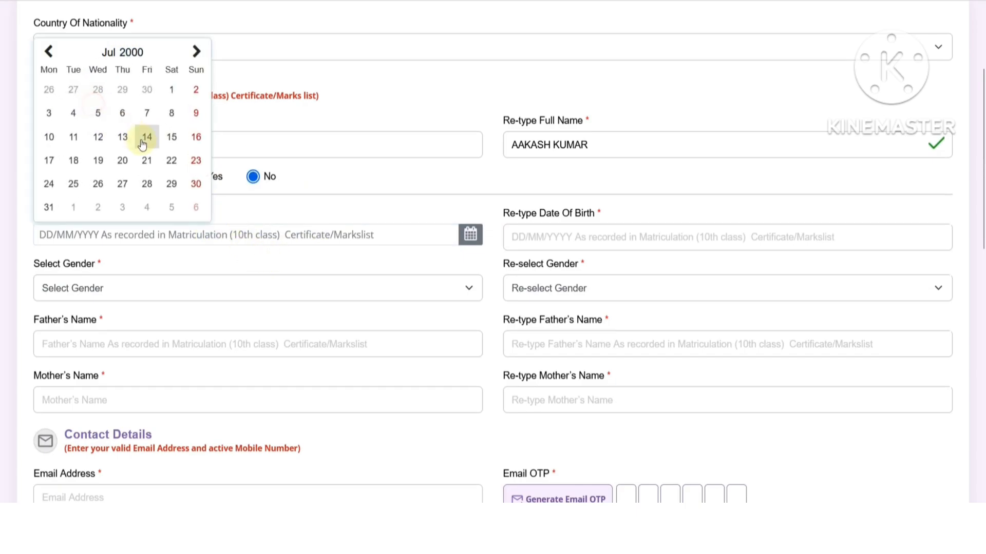
left_click(147, 139)
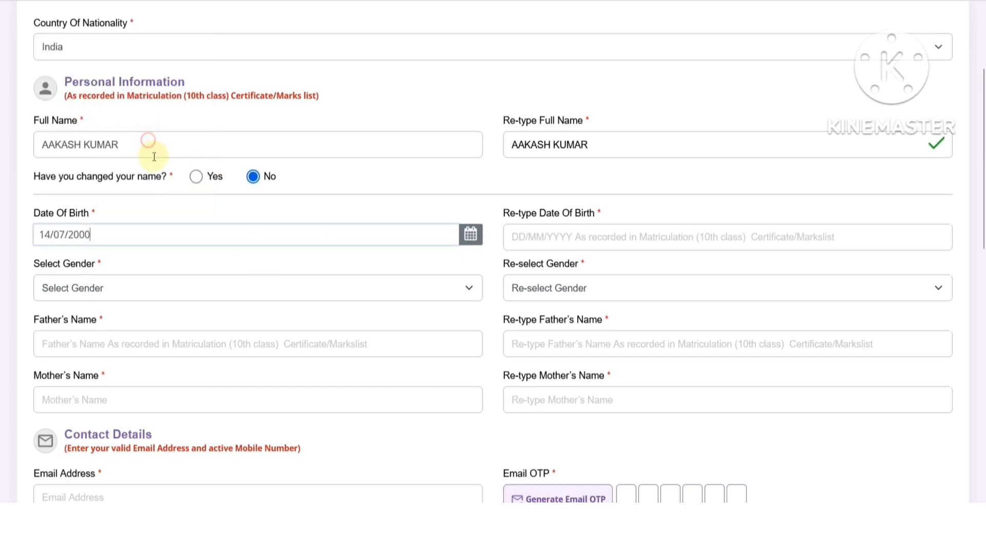
left_click(522, 240)
type("14")
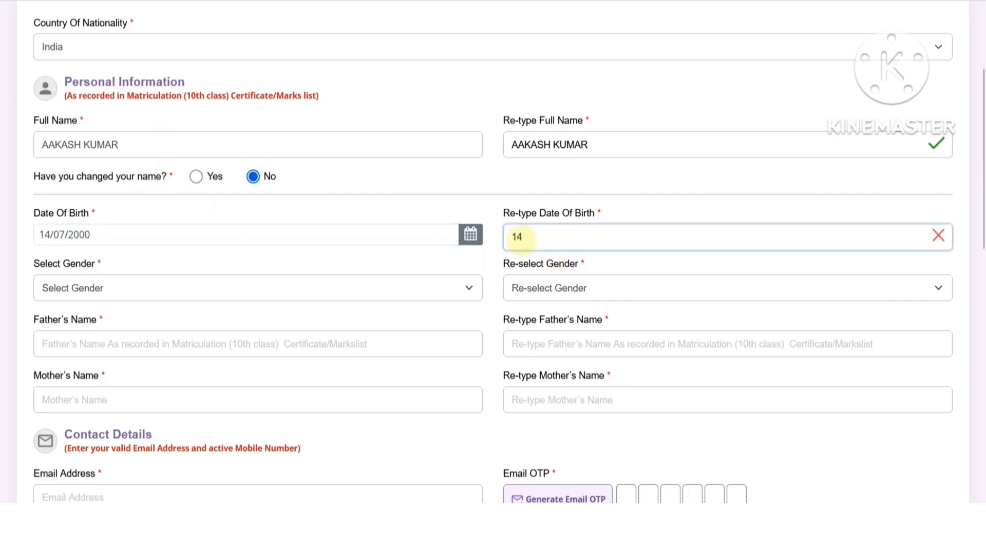
type("/07/2000")
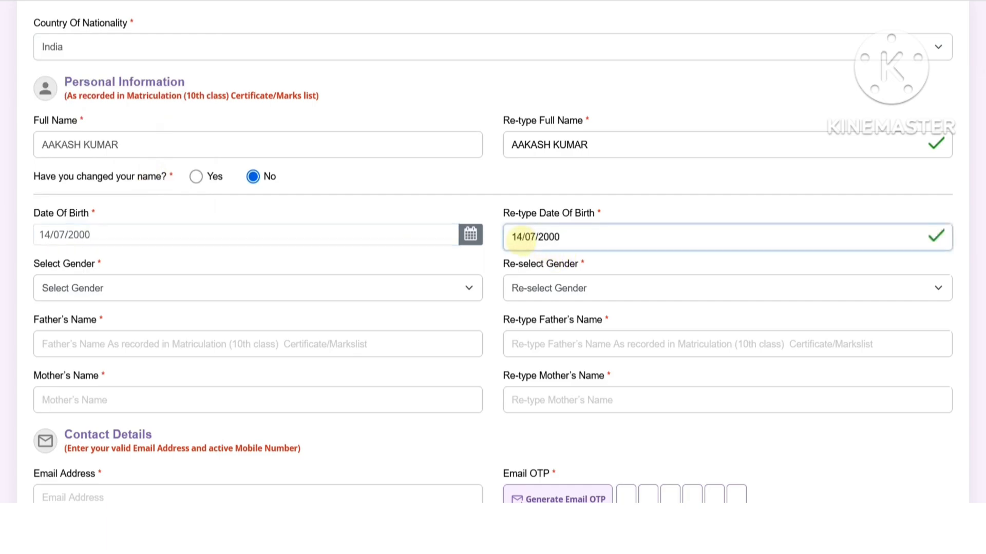
- Select Male in both the gender and gender confirmation dropdowns
scroll(385, 281, "down", 3)
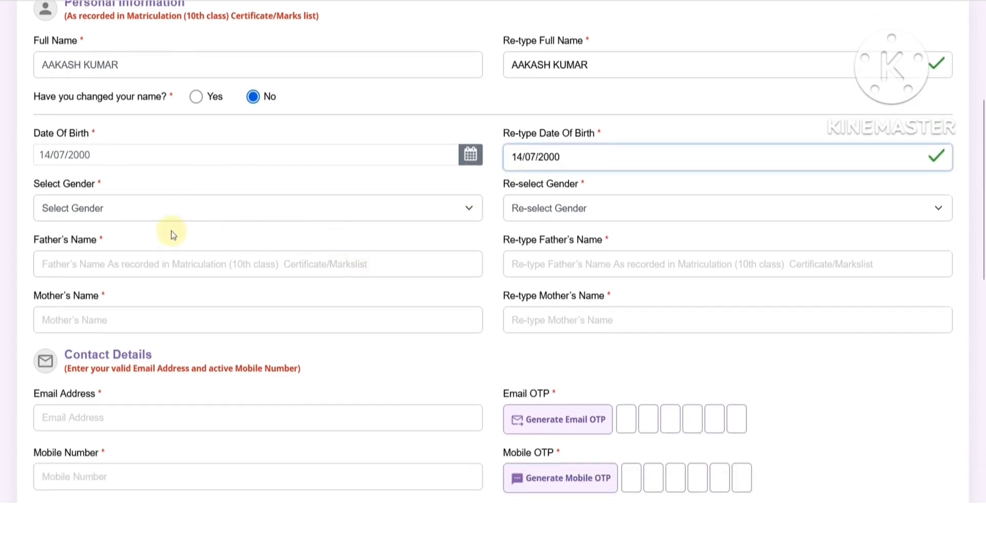
left_click(111, 210)
left_click(80, 249)
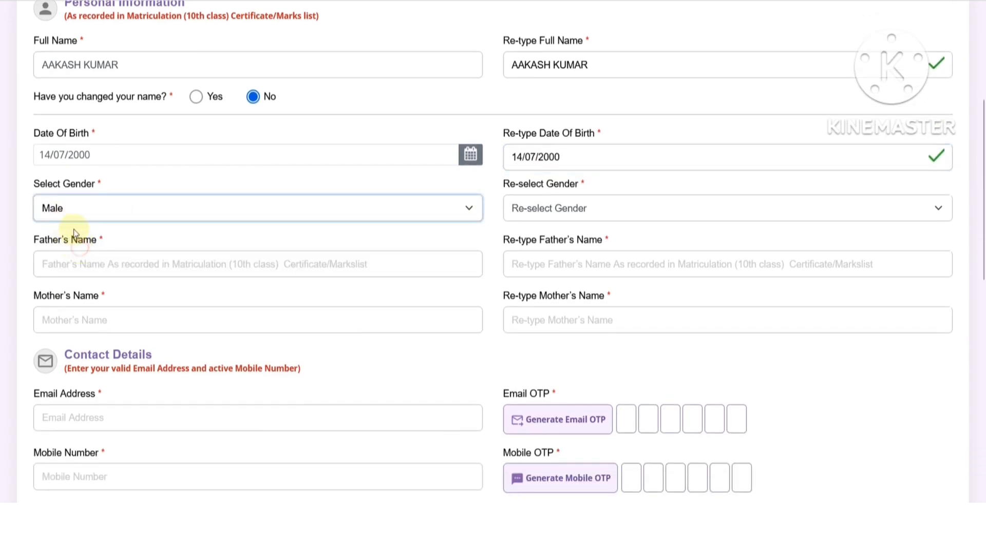
left_click(550, 216)
left_click(518, 251)
- Enter and confirm the father's and mother's names, going back to fix a misspelling
scroll(223, 201, "down", 3)
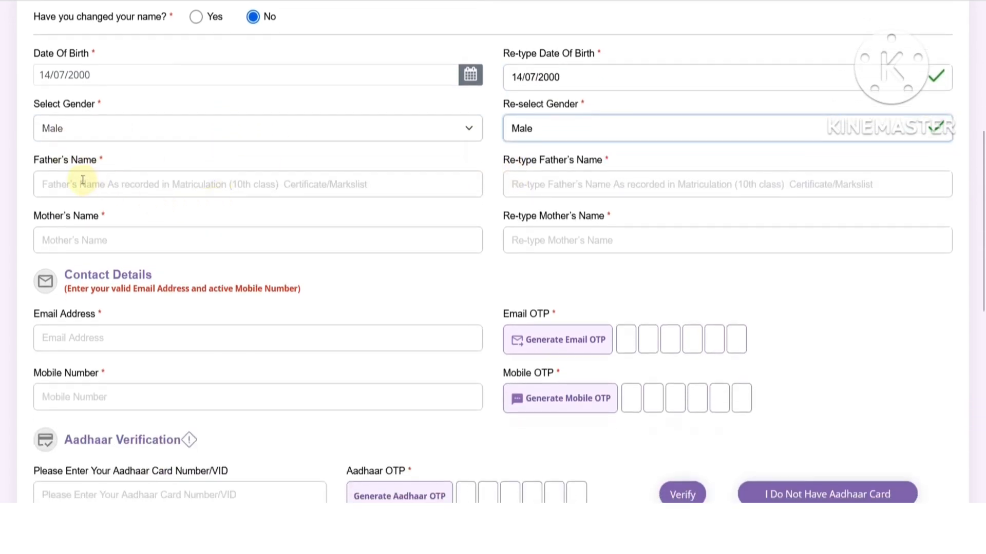
left_click(82, 181)
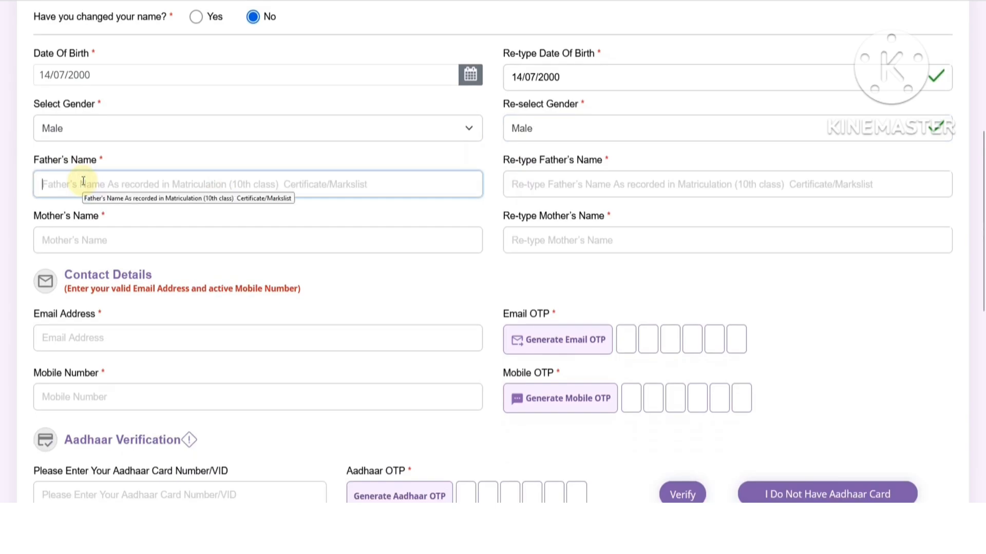
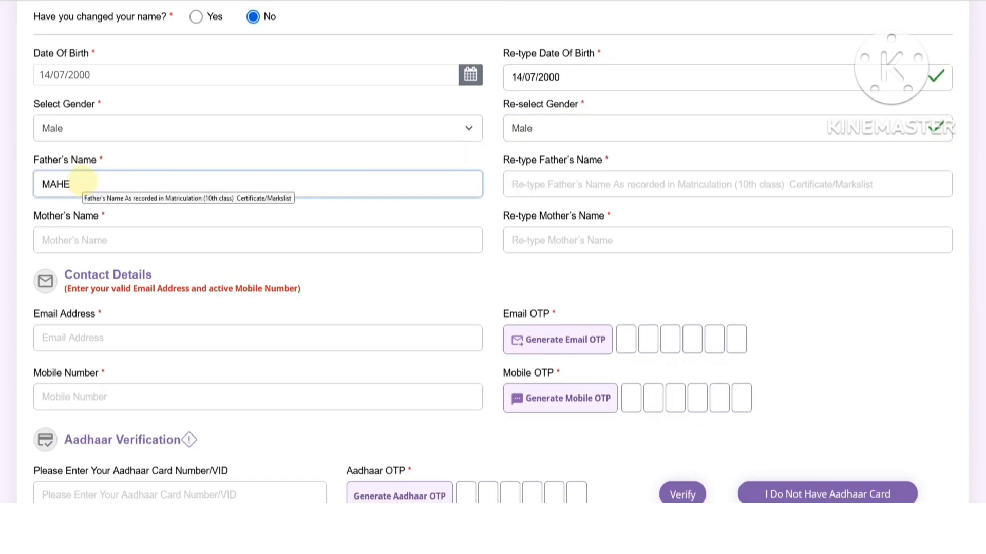
key("Tab")
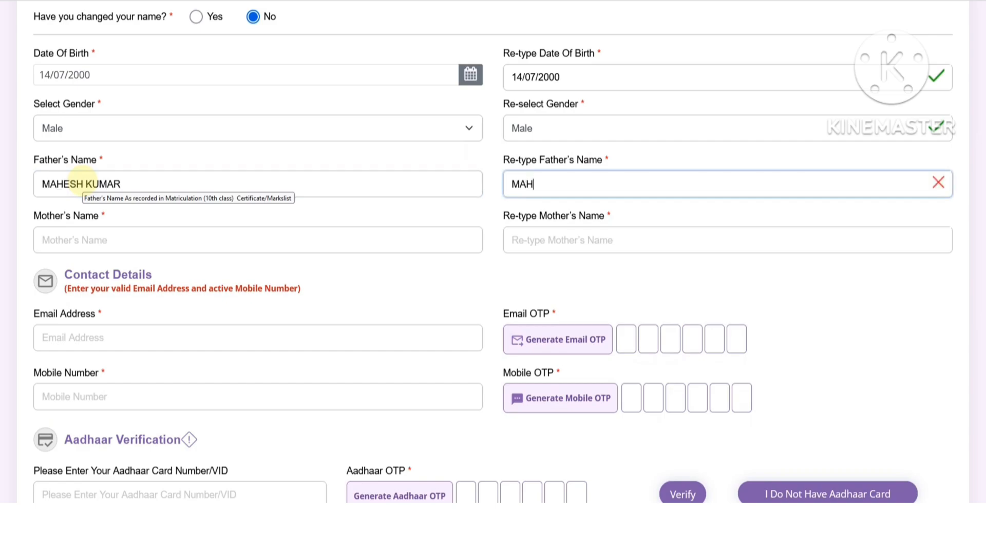
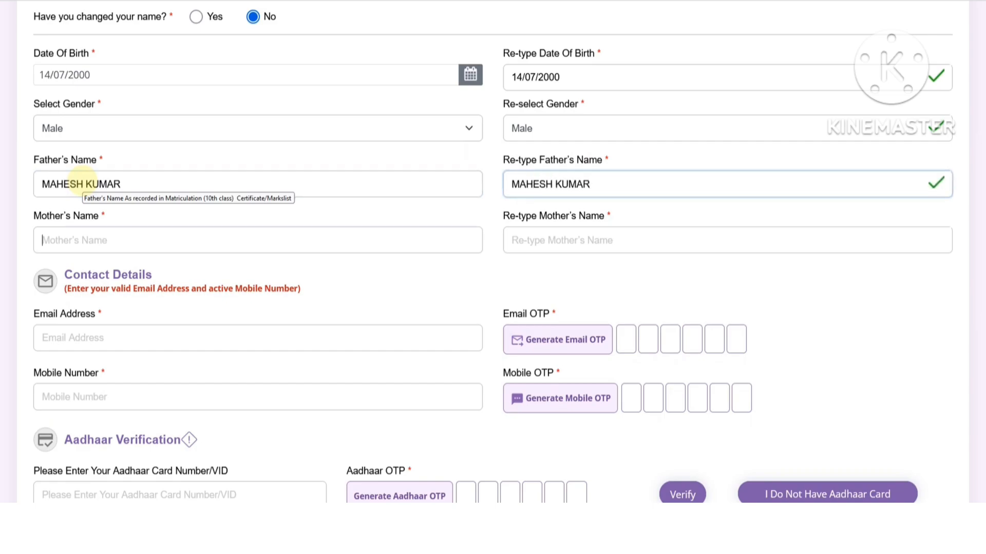
key("Tab")
type("REEBA")
key("Tab")
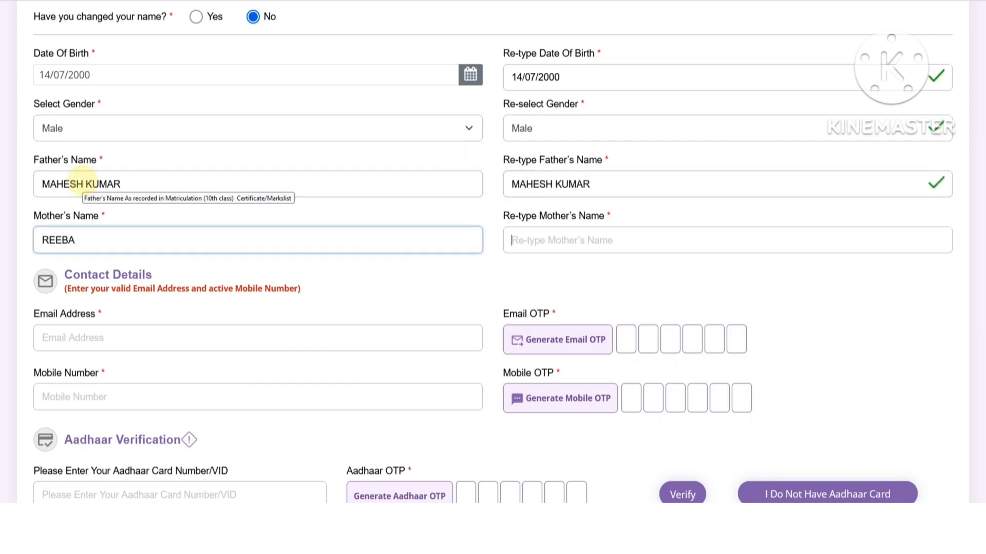
type("REE")
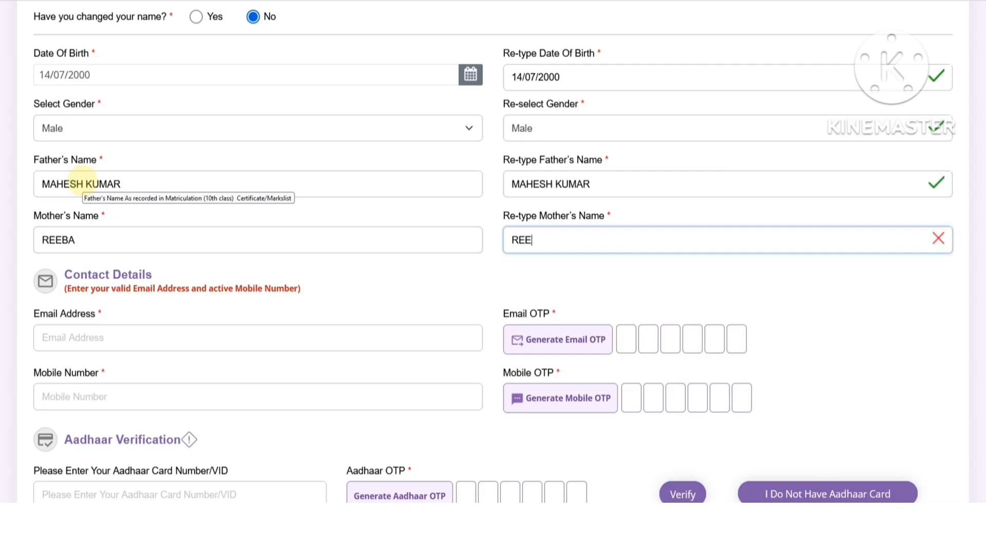
type("NA")
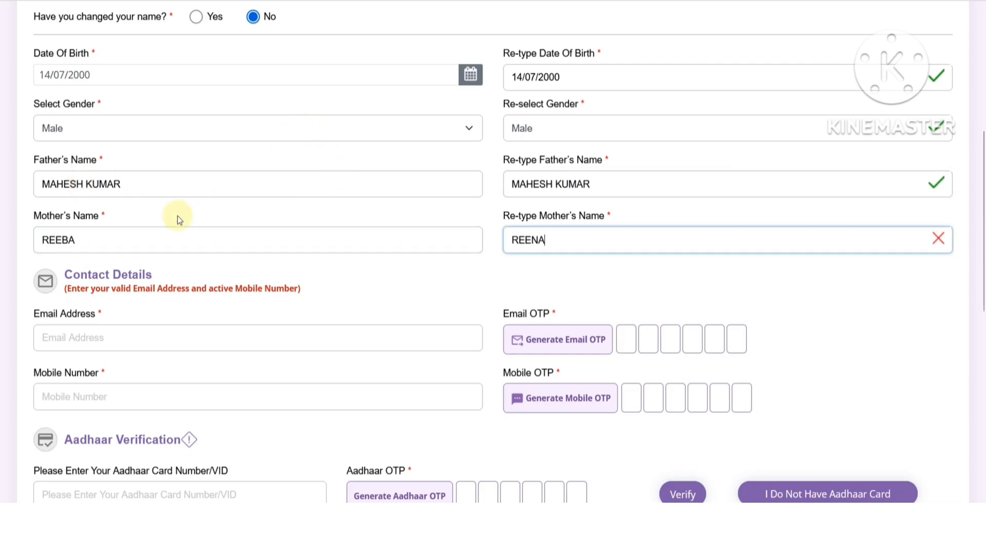
left_click(65, 240)
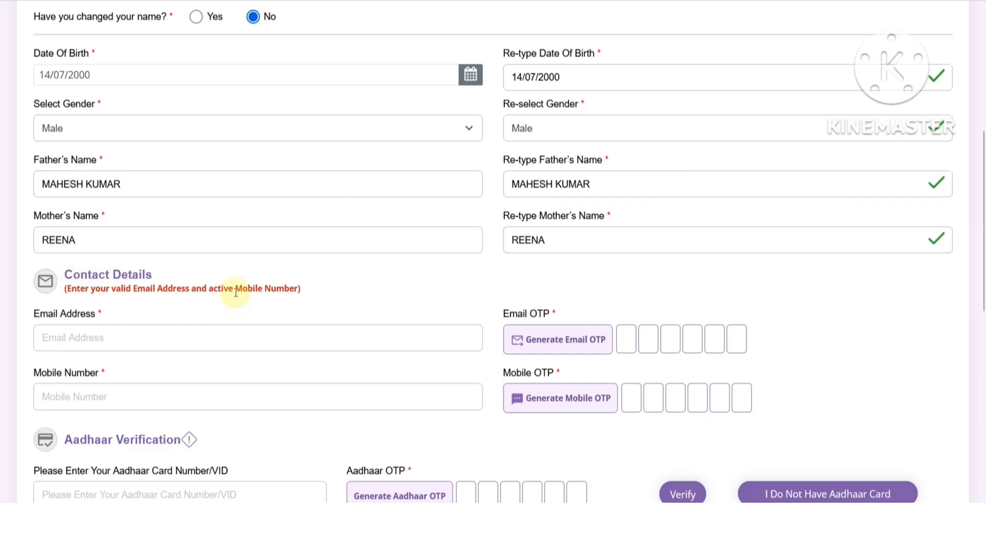
scroll(236, 292, "down", 3)
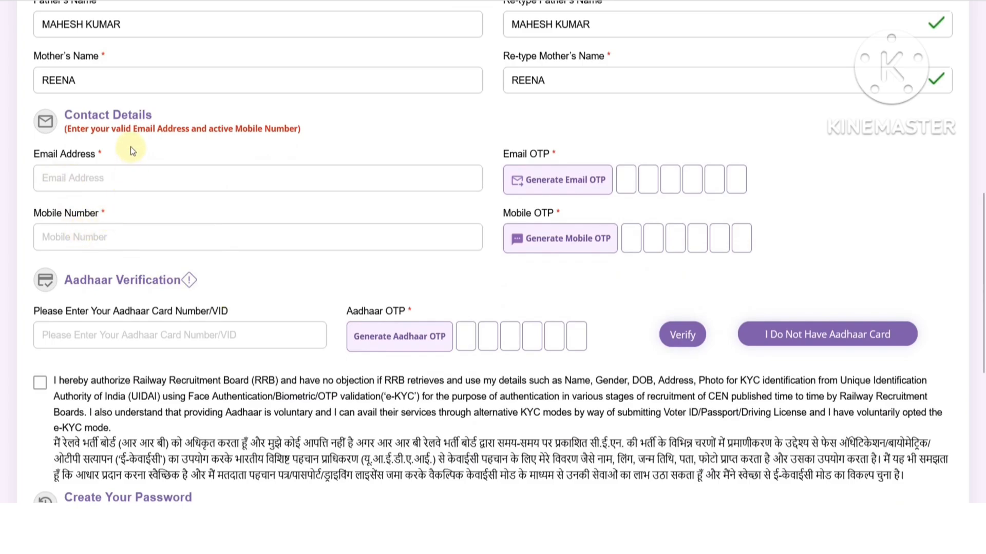
left_click(90, 184)
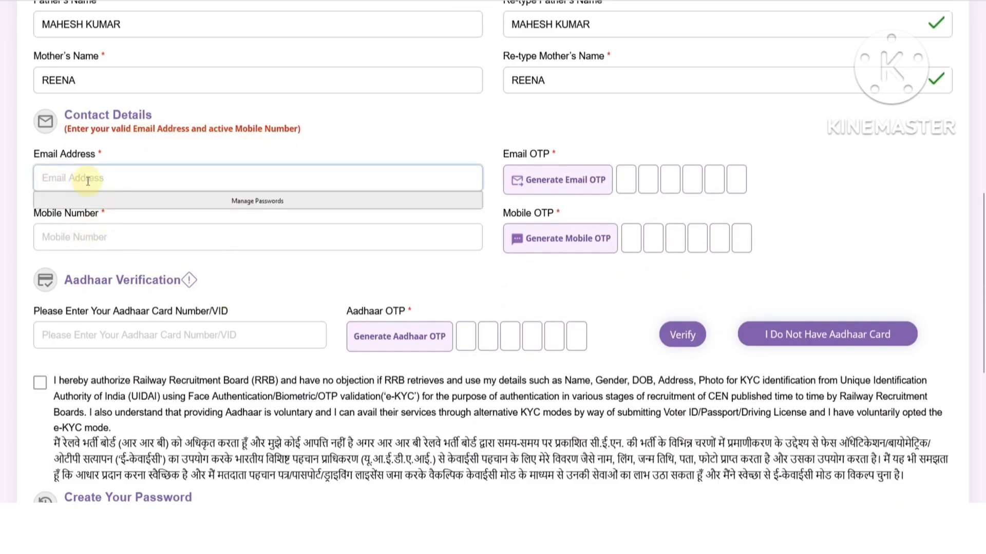
left_click(549, 187)
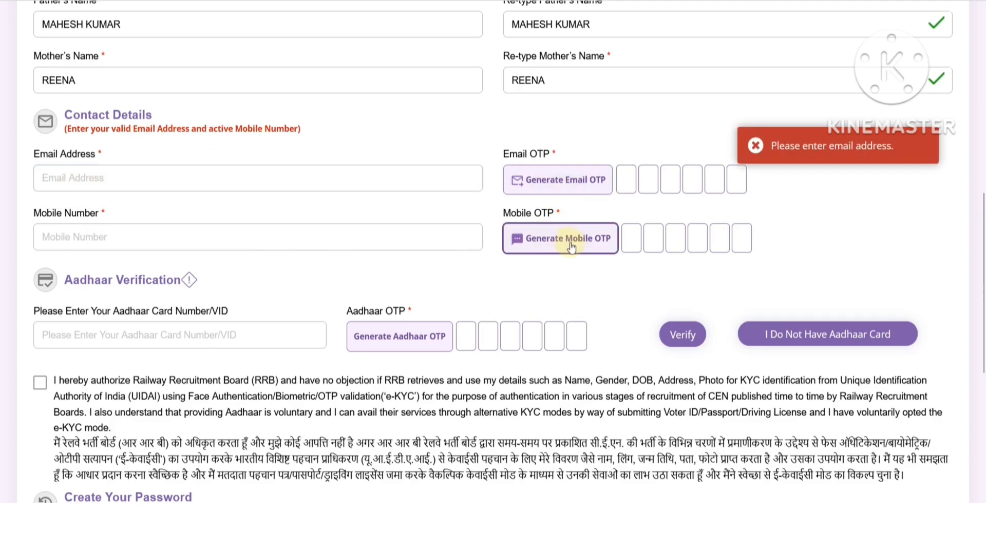
left_click(755, 146)
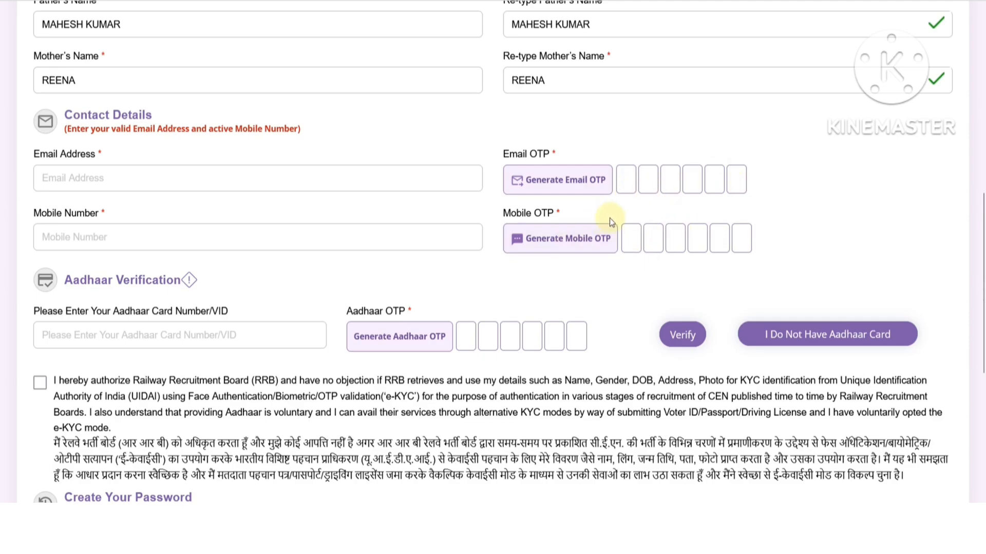
scroll(258, 217, "down", 3)
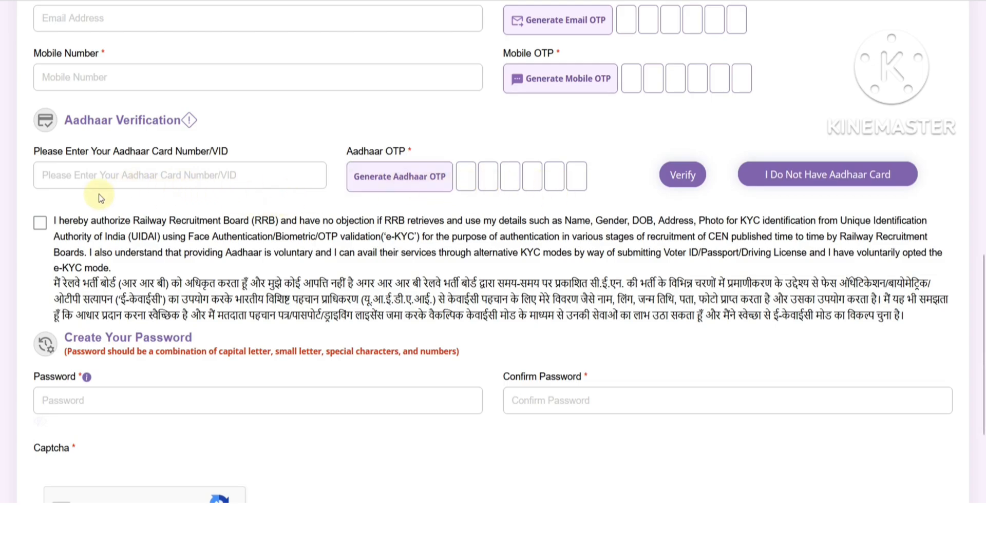
left_click(759, 175)
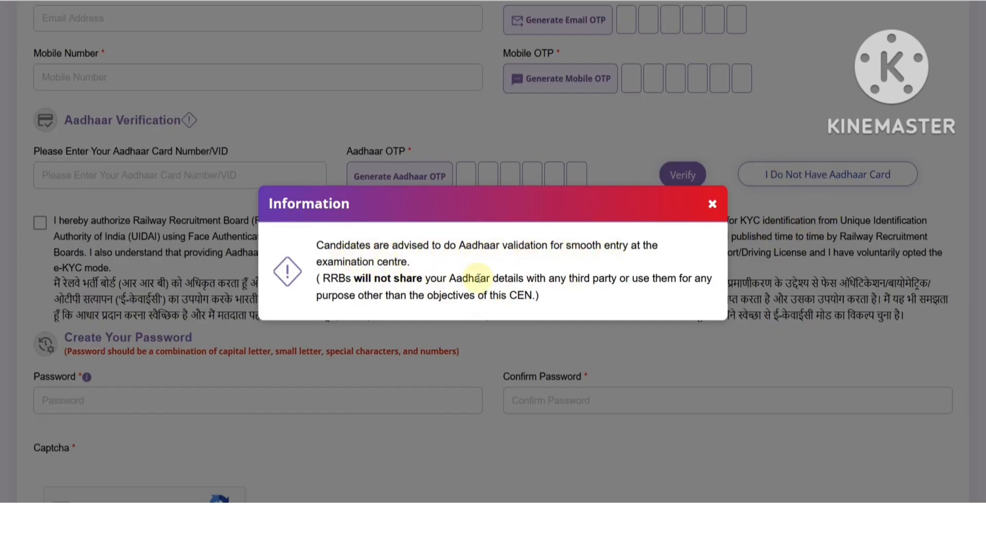
left_click(712, 206)
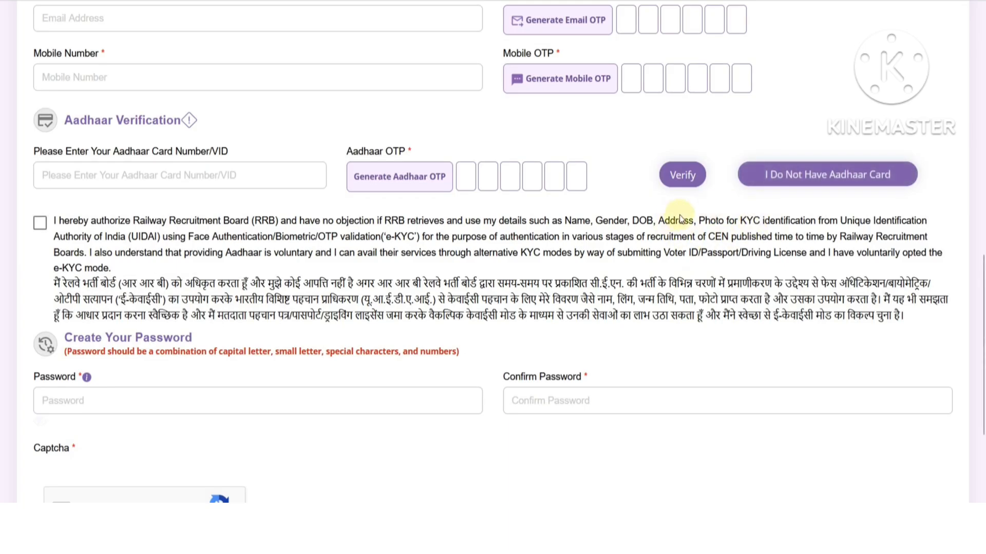
left_click(134, 178)
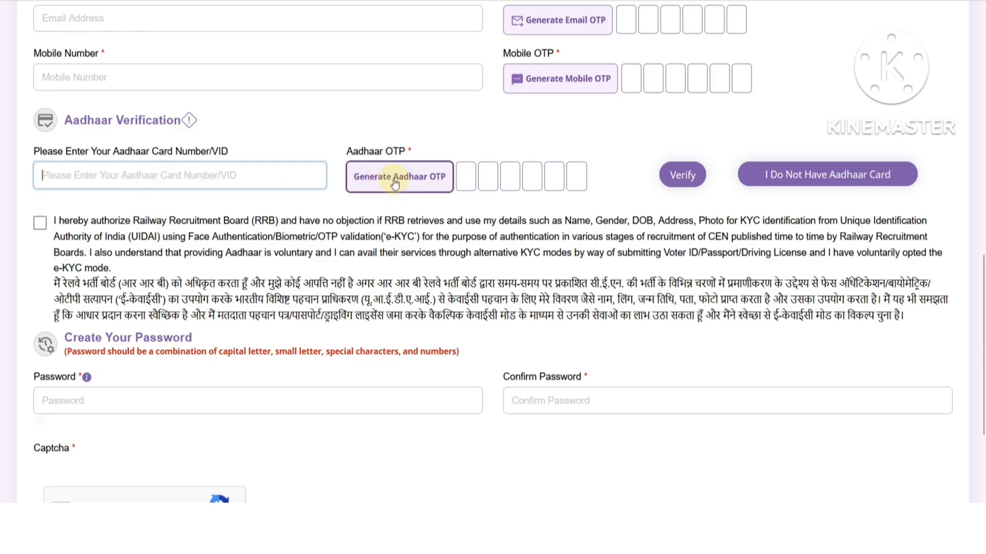
left_click(466, 176)
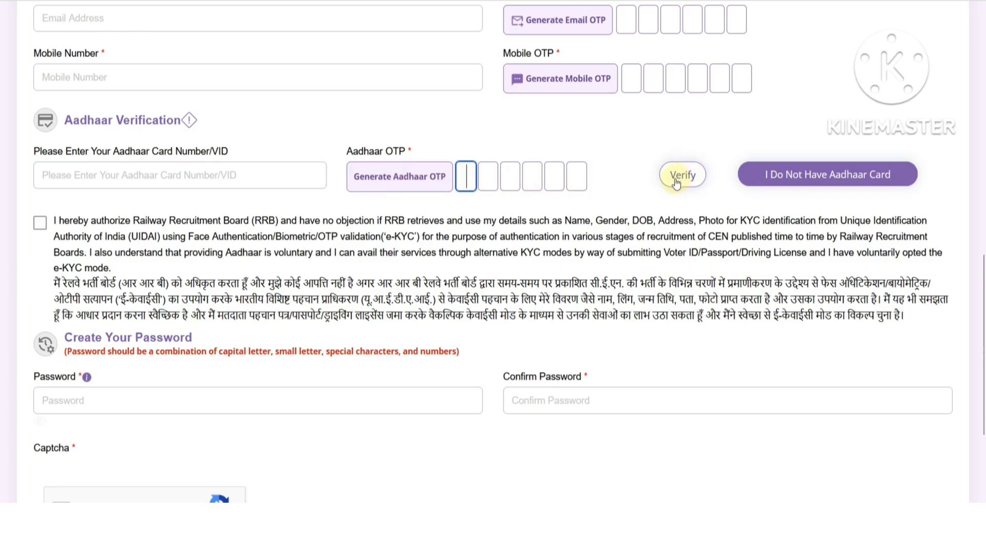
- Tick the Aadhaar e-KYC consent checkbox
scroll(142, 251, "down", 1)
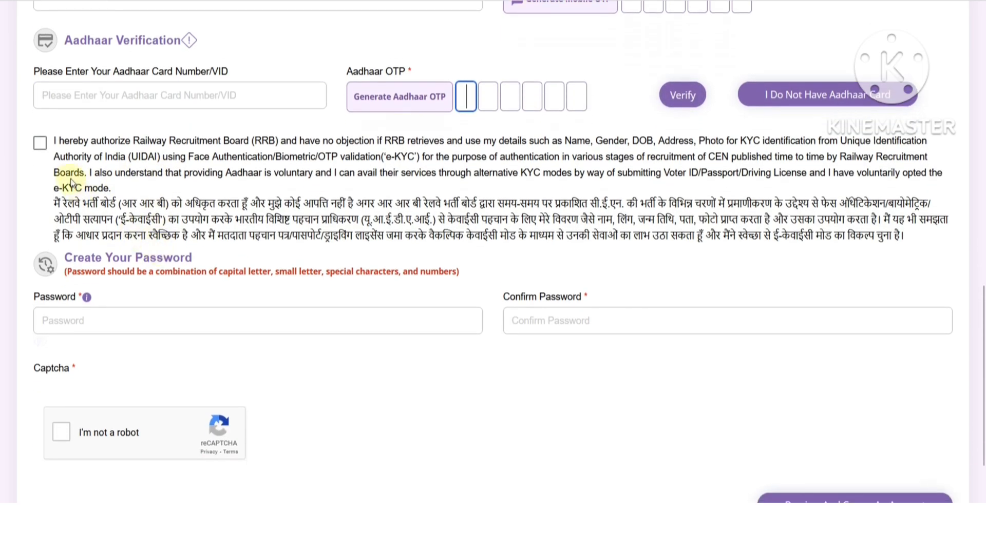
left_click(40, 144)
scroll(132, 189, "down", 1)
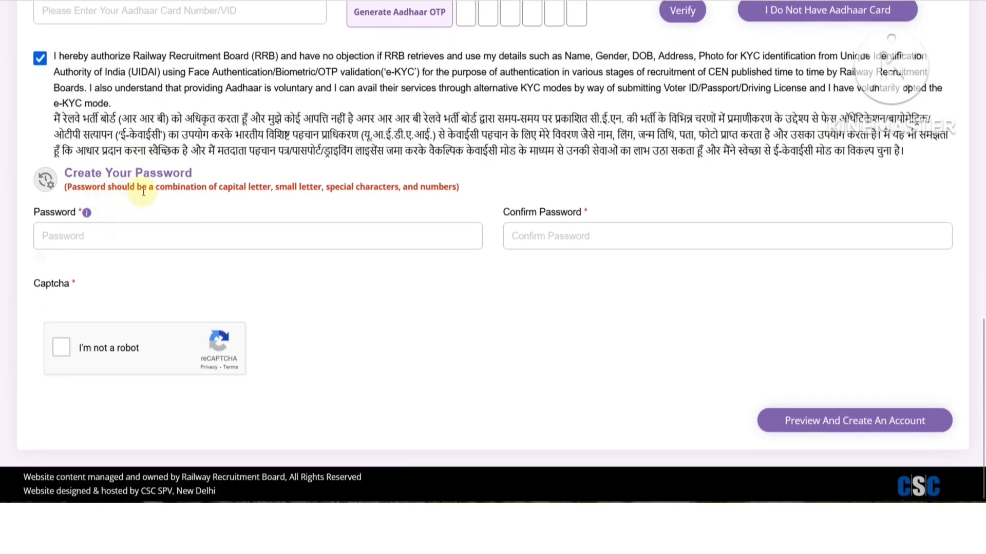
- Try a short account password, which is rejected, then bring up the Notepad password note
left_click(87, 229)
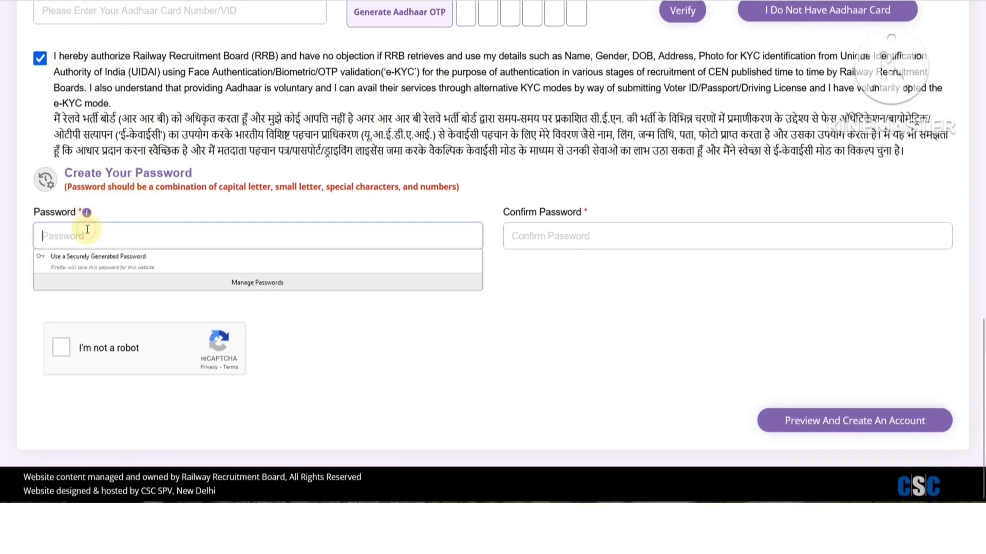
type("••••")
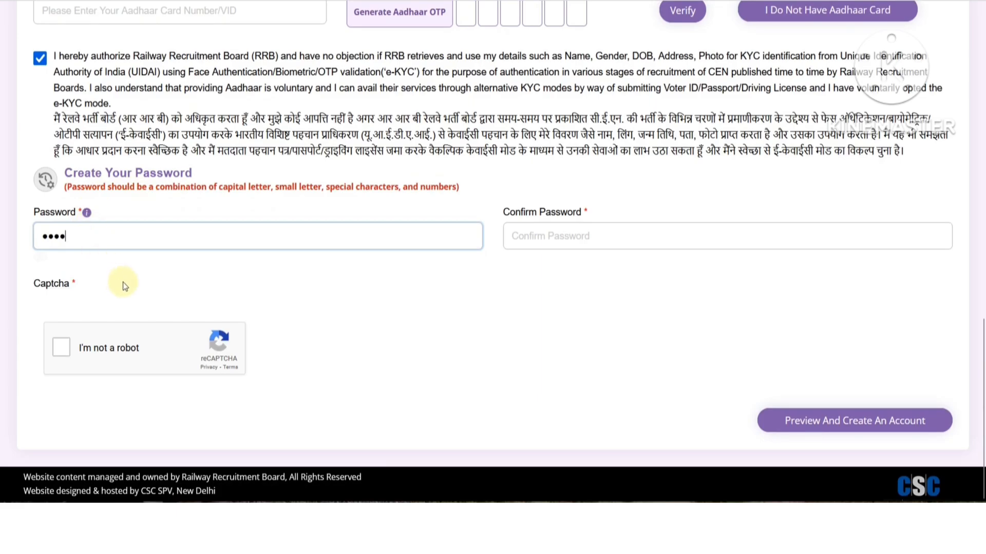
left_click(123, 282)
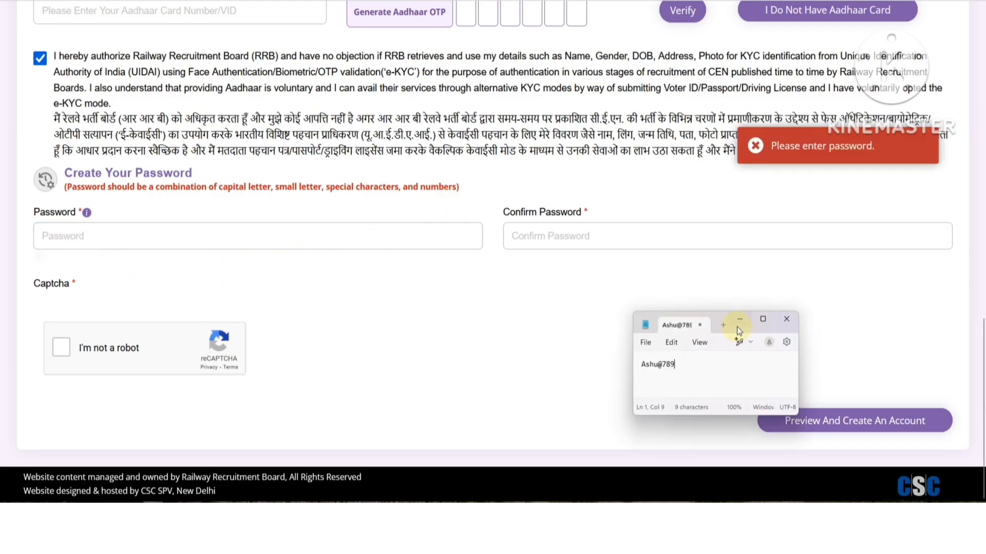
left_click(737, 326)
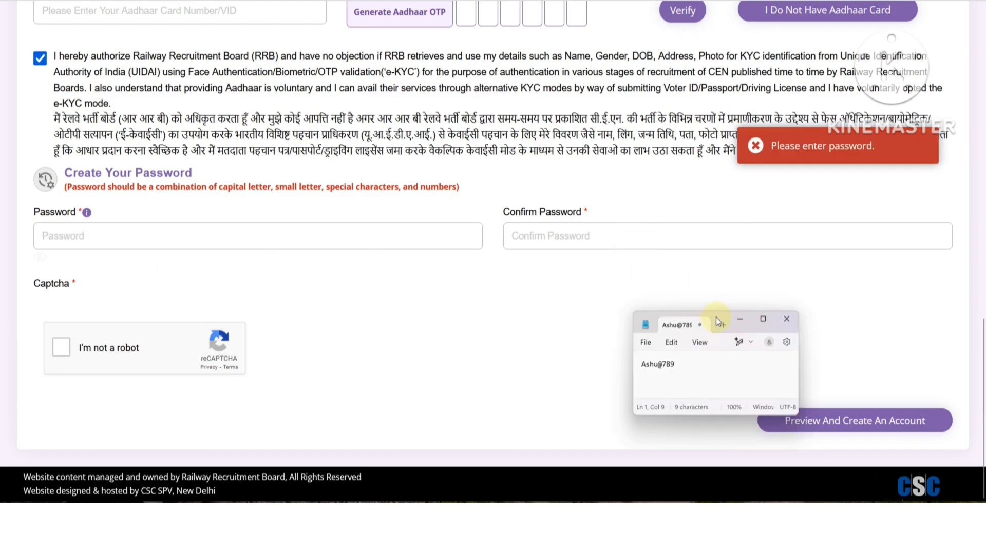
- Move the Notepad note aside, point out the password's first letter, @ symbol and digits, then close it
left_click_drag(652, 319, 257, 30)
scroll(312, 105, "up", 7)
scroll(315, 105, "up", 8)
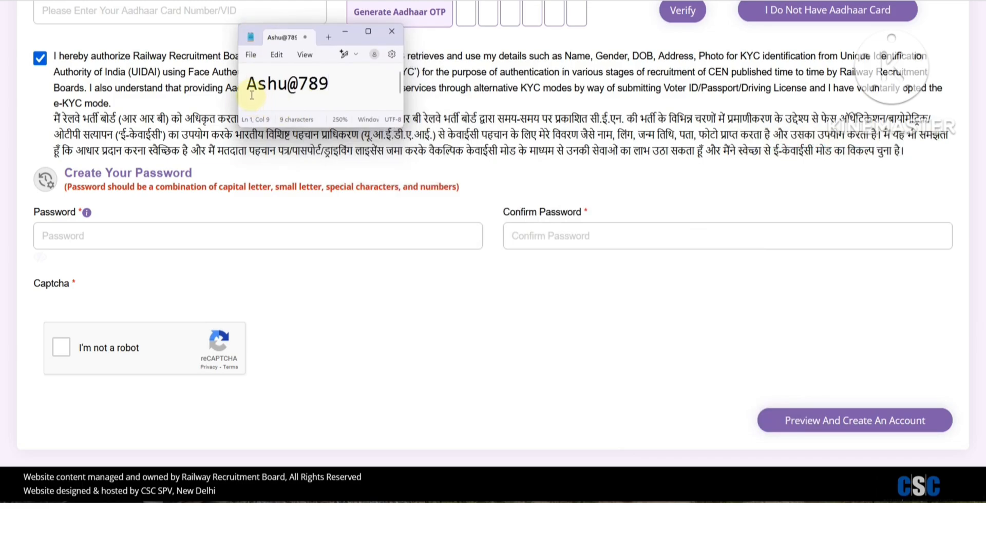
left_click_drag(247, 82, 258, 83)
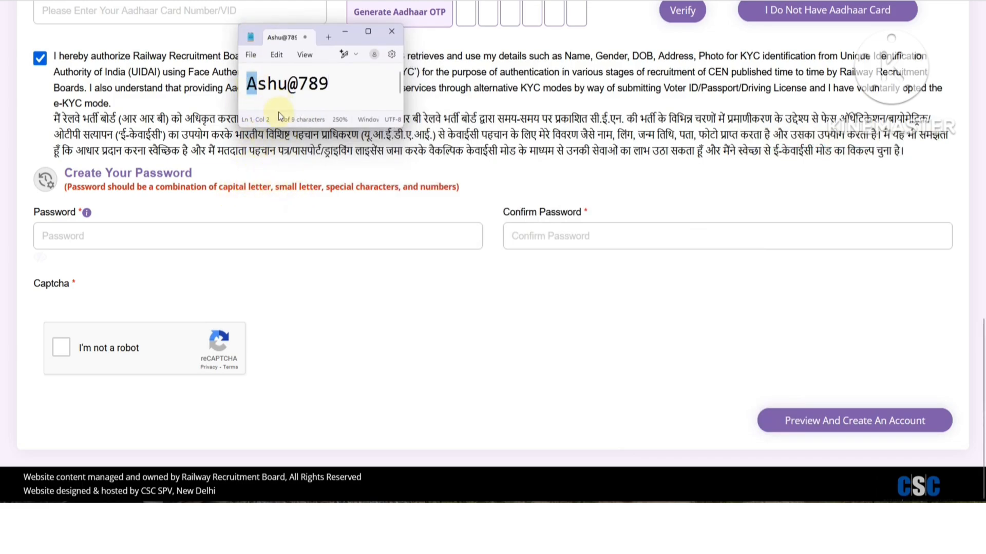
left_click(257, 85)
left_click(284, 89)
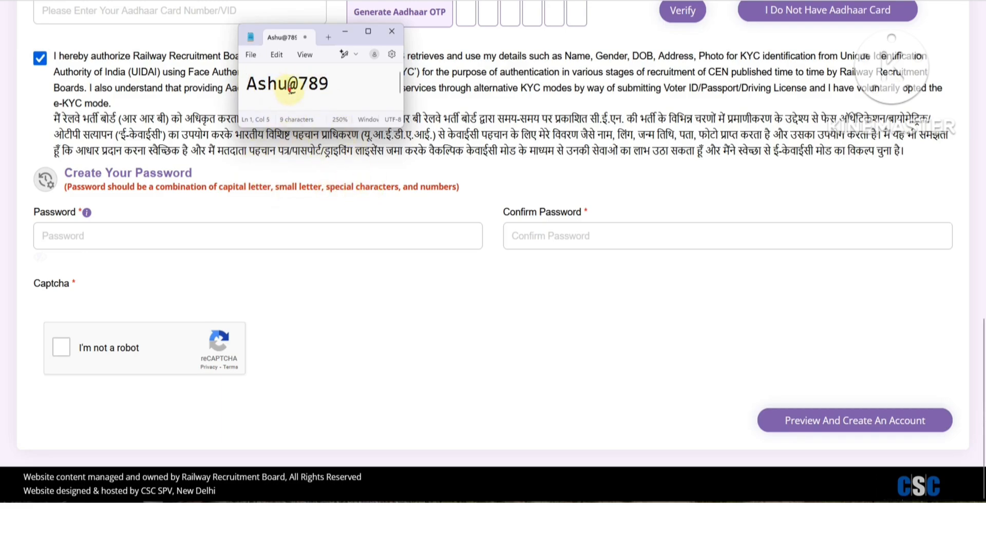
left_click_drag(284, 90, 296, 93)
left_click(297, 93)
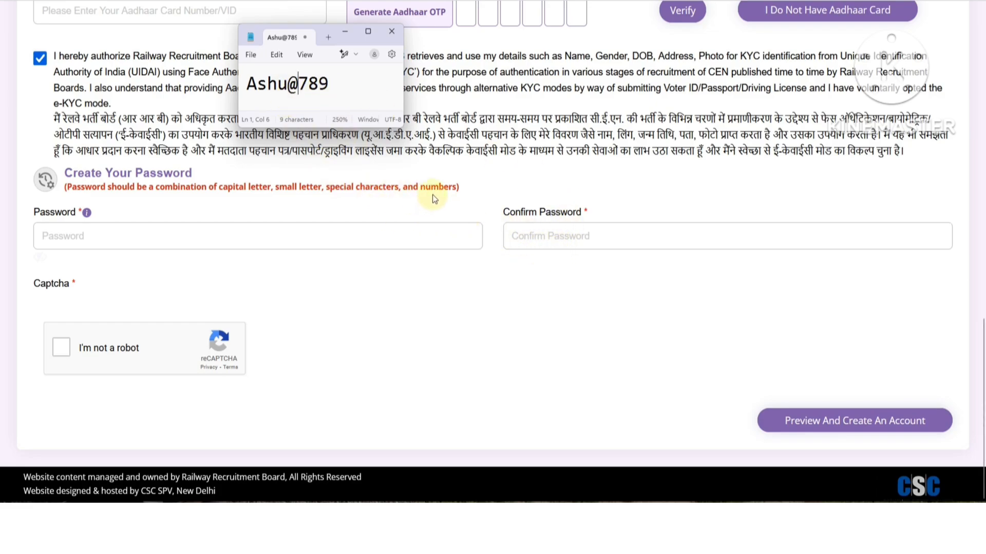
left_click_drag(298, 84, 336, 84)
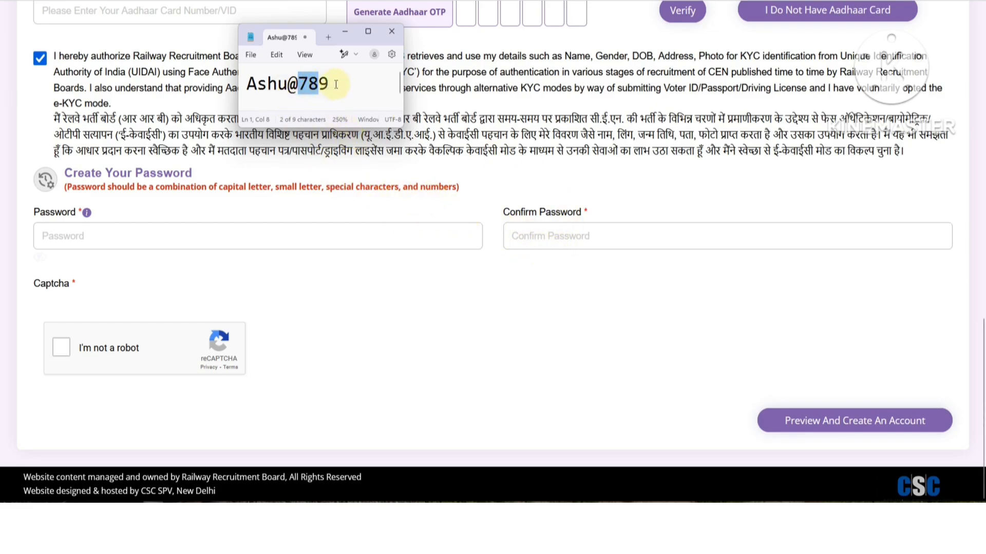
left_click(336, 85)
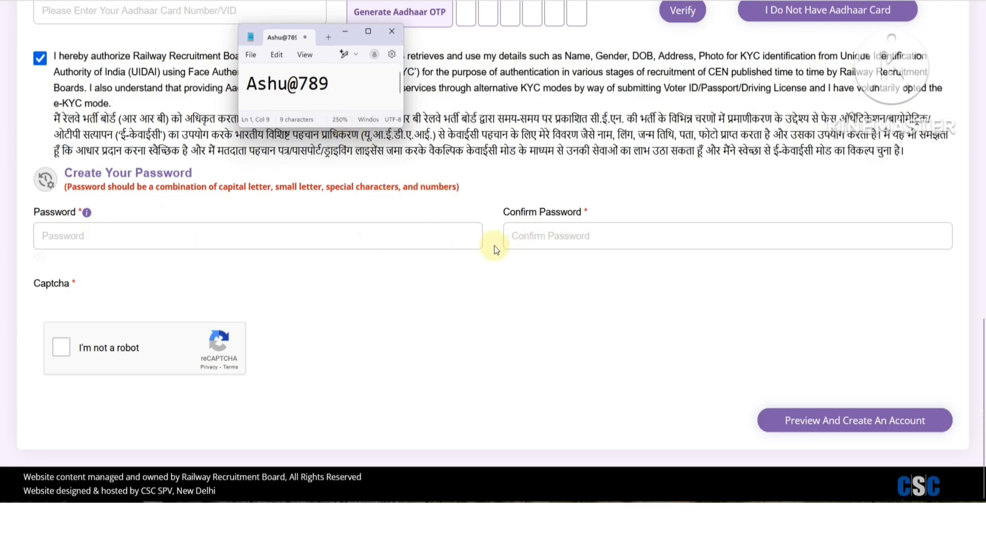
left_click(392, 31)
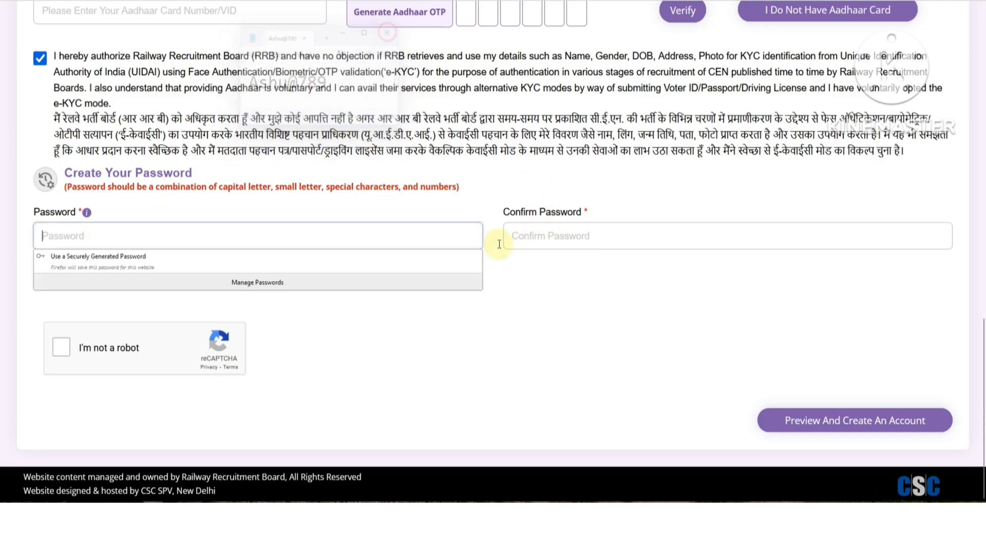
- Solve the 'I'm not a robot' challenge by selecting the four car images and verifying
left_click(108, 356)
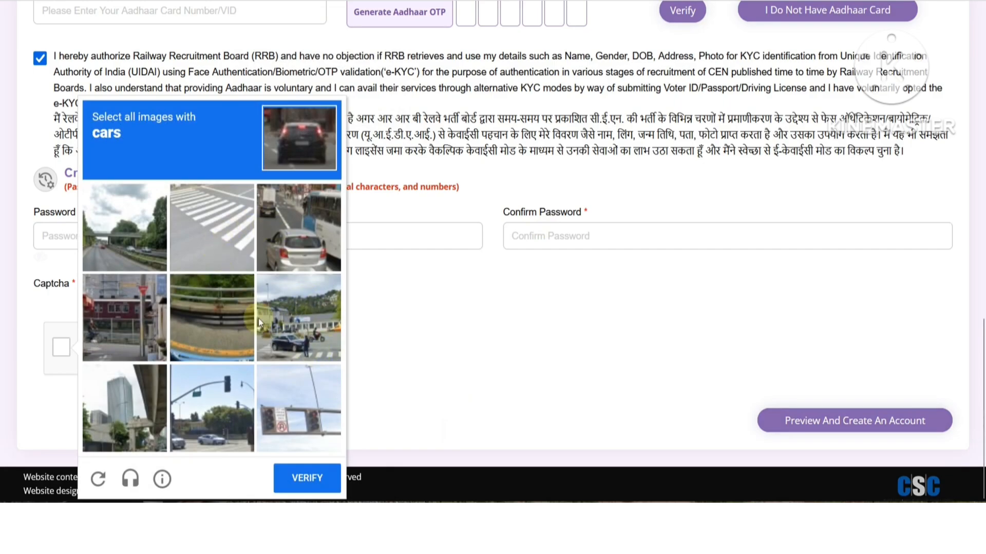
left_click(295, 252)
left_click(302, 340)
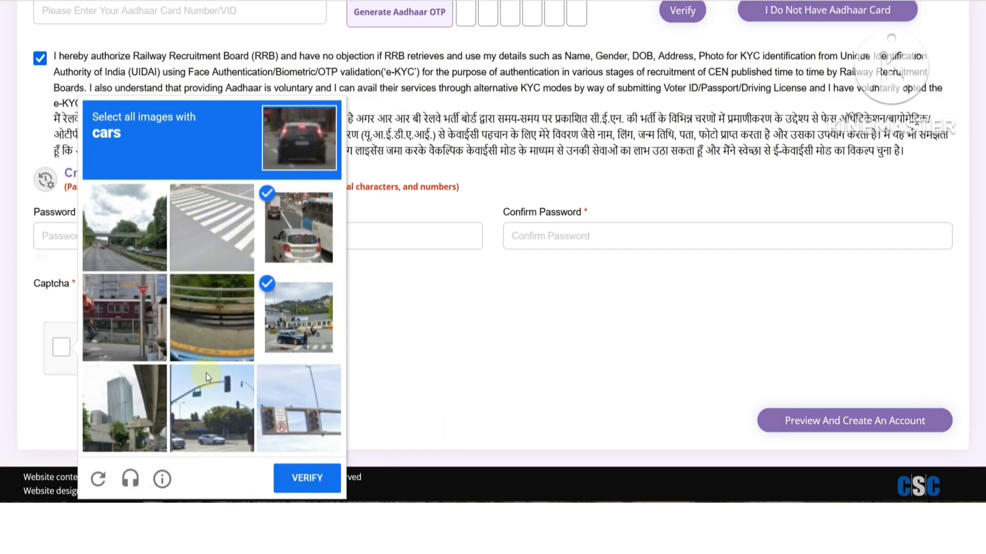
left_click(216, 432)
left_click(126, 266)
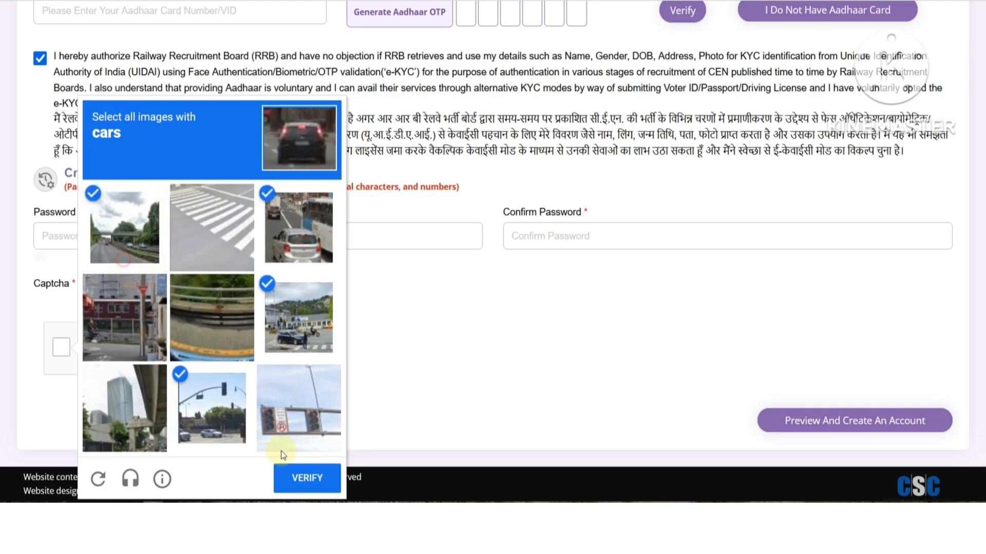
left_click(306, 478)
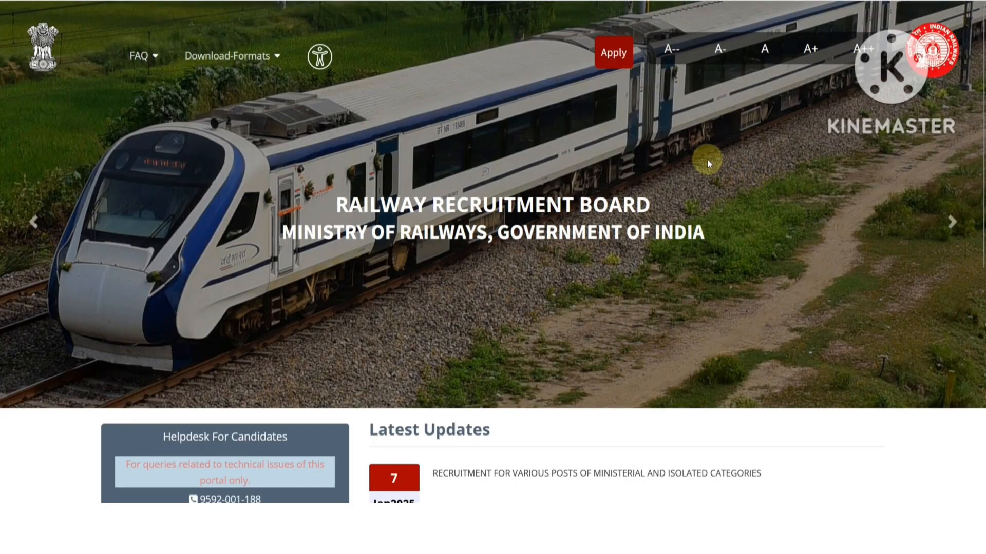
- Go to Already Have An Account? sign-in, pass the stairs reCAPTCHA, and log in
left_click(620, 60)
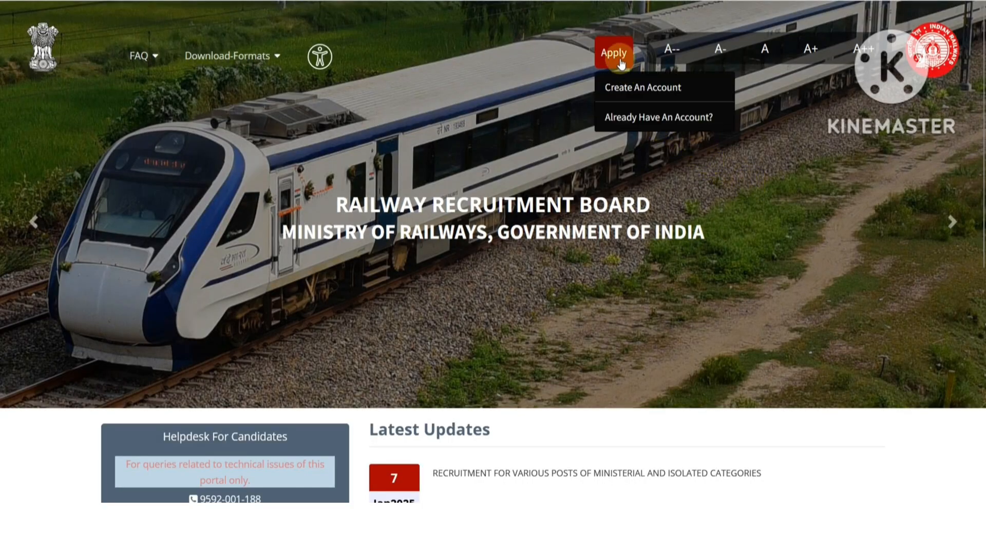
left_click(639, 121)
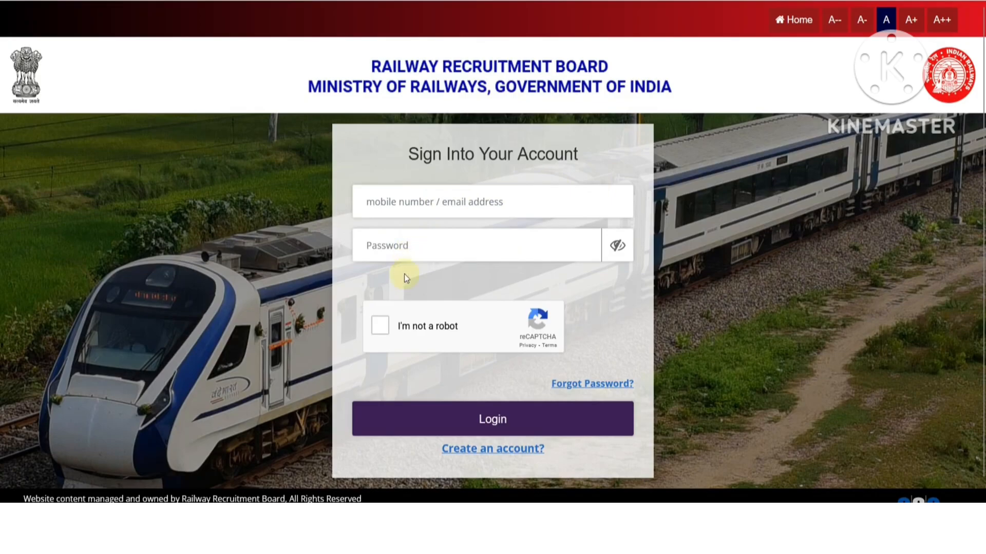
left_click(381, 325)
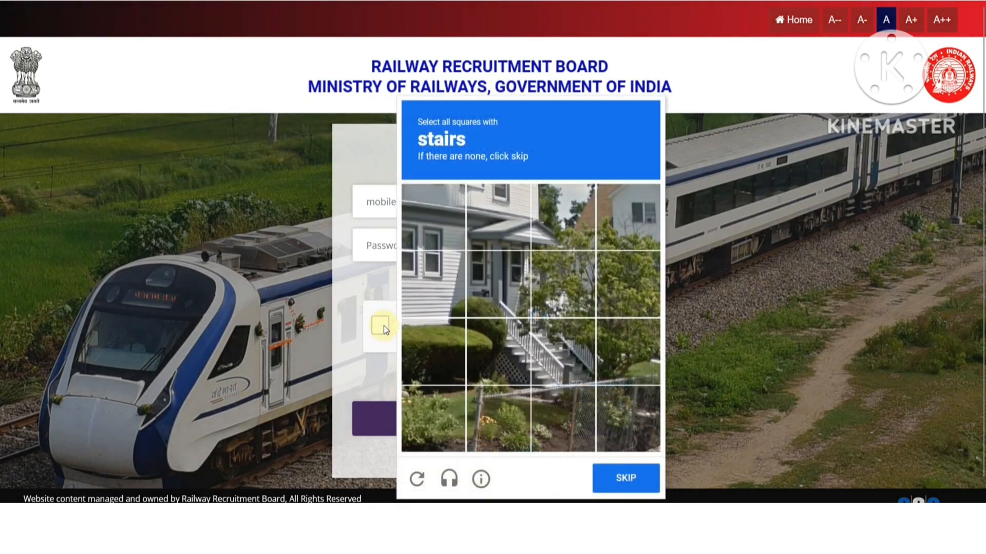
left_click(519, 331)
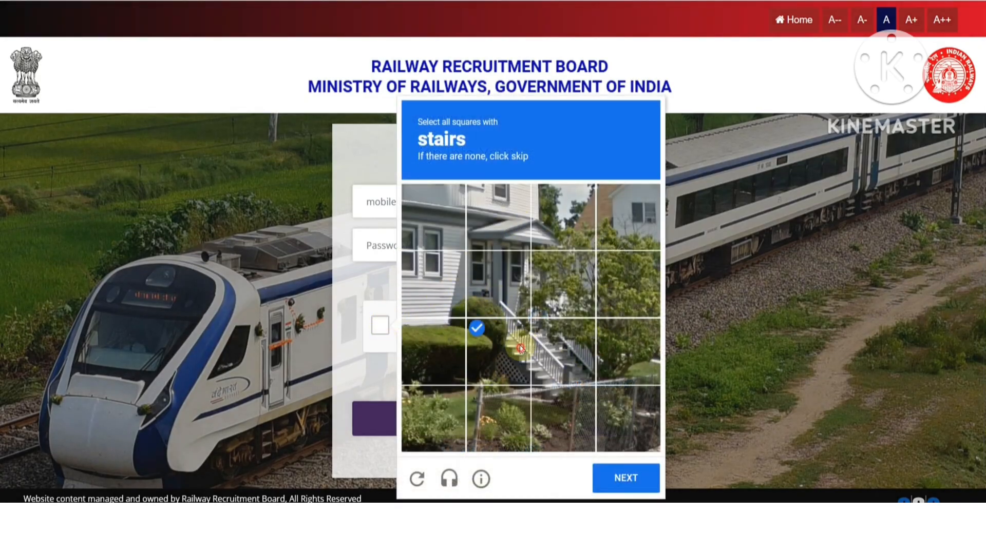
left_click(516, 309)
left_click(559, 315)
left_click(546, 378)
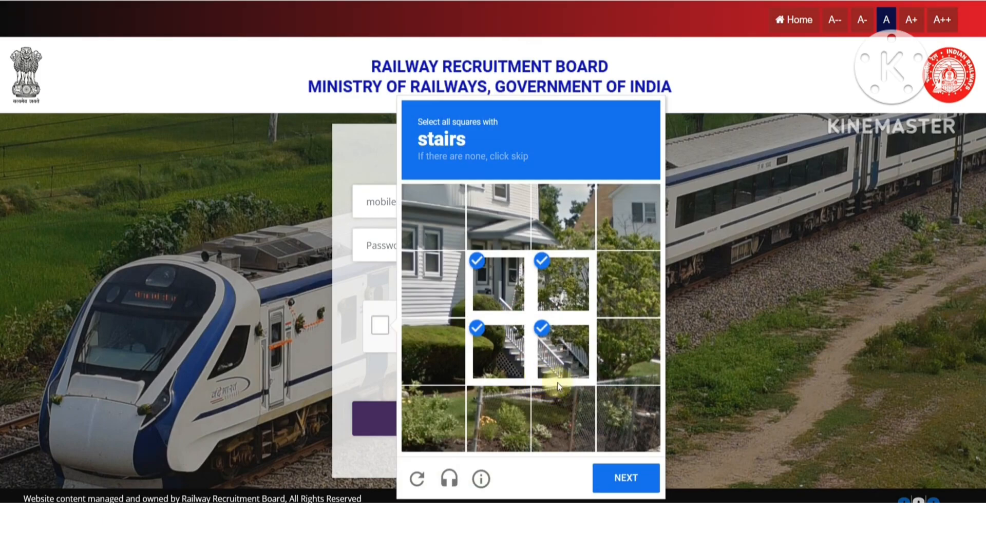
left_click(613, 475)
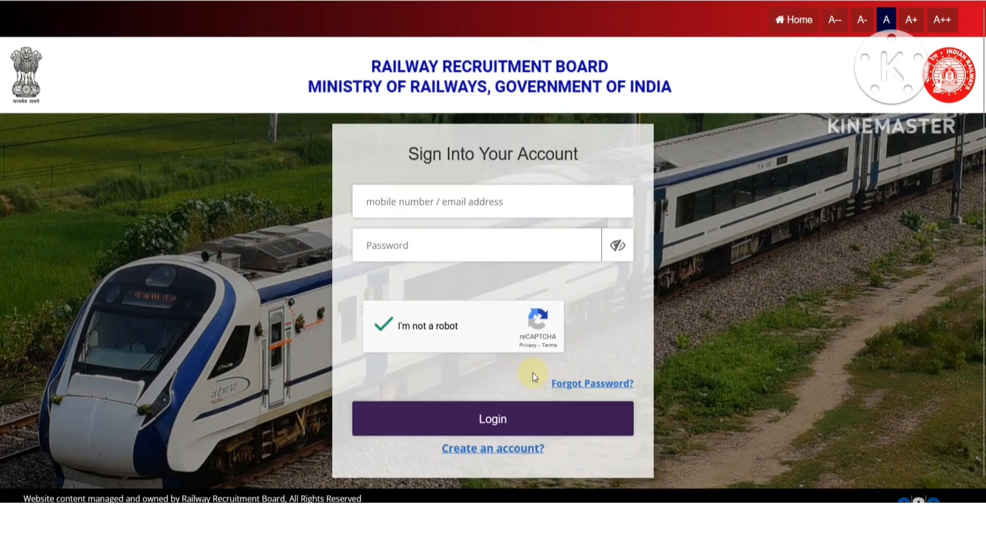
left_click(503, 432)
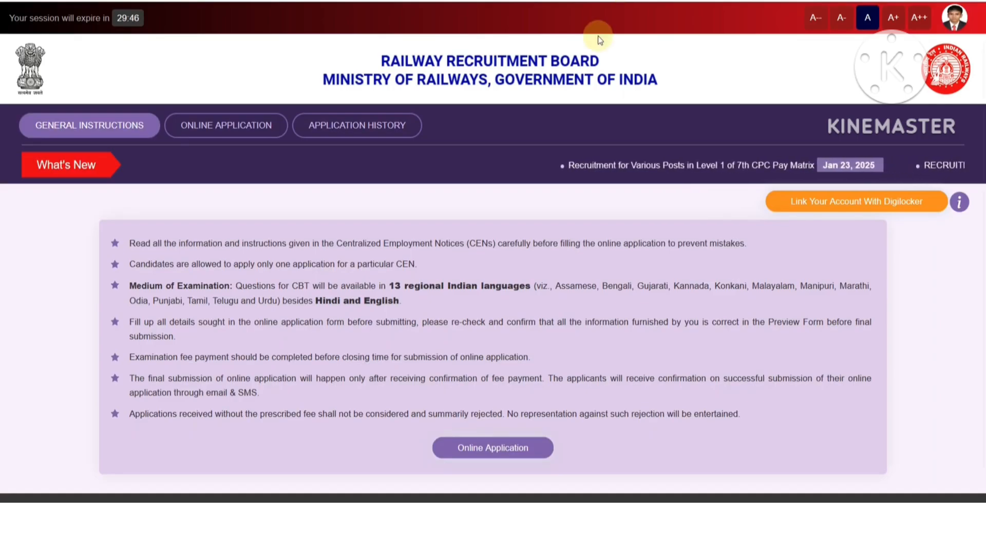
- Choose CEN 08/2024 with RRB Secunderabad and confirm not being debarred by any RRB/RRC
left_click(221, 134)
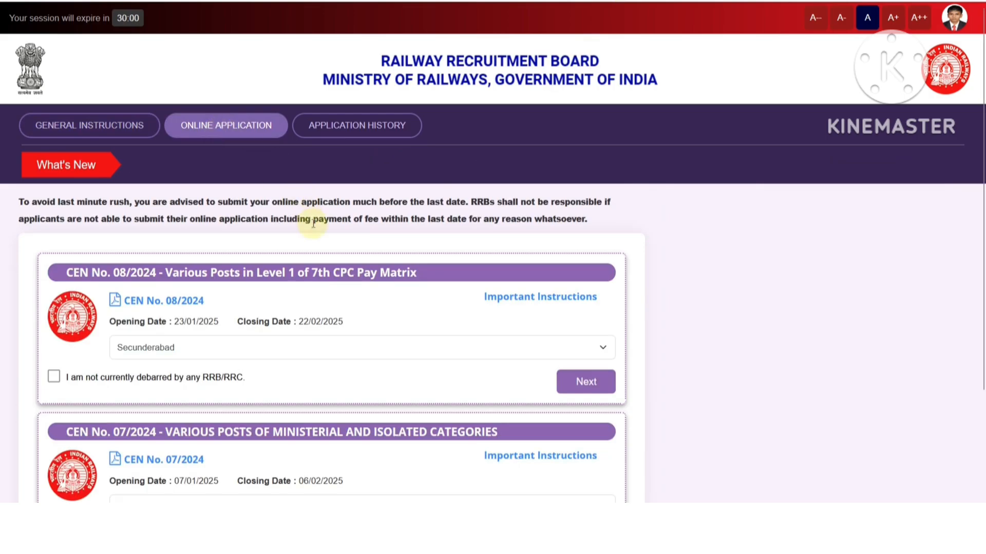
scroll(356, 254, "down", 3)
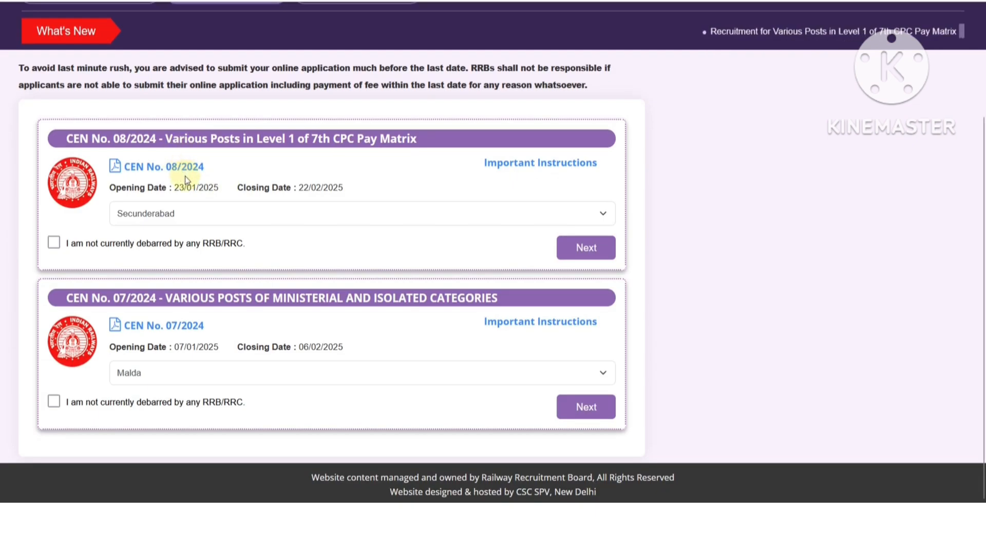
left_click(247, 211)
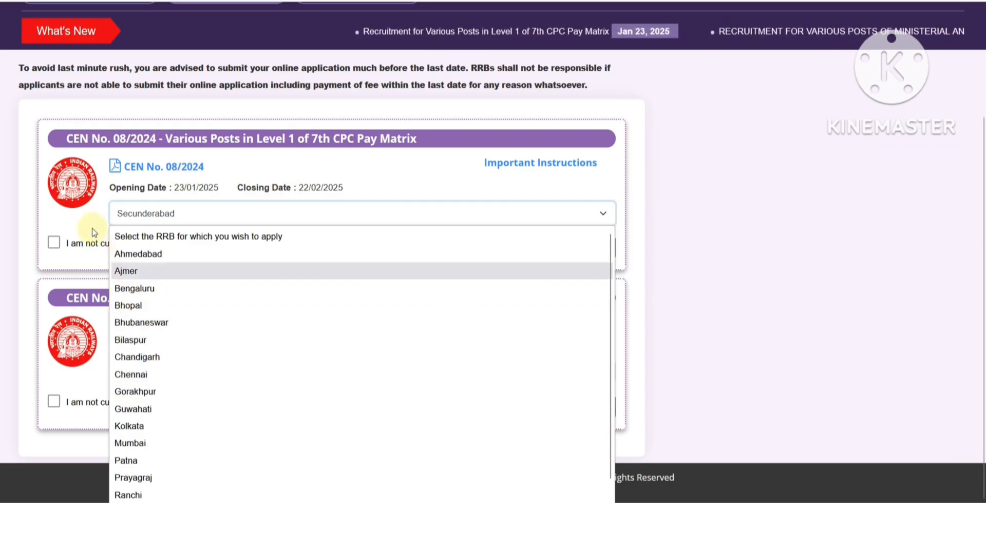
left_click(106, 223)
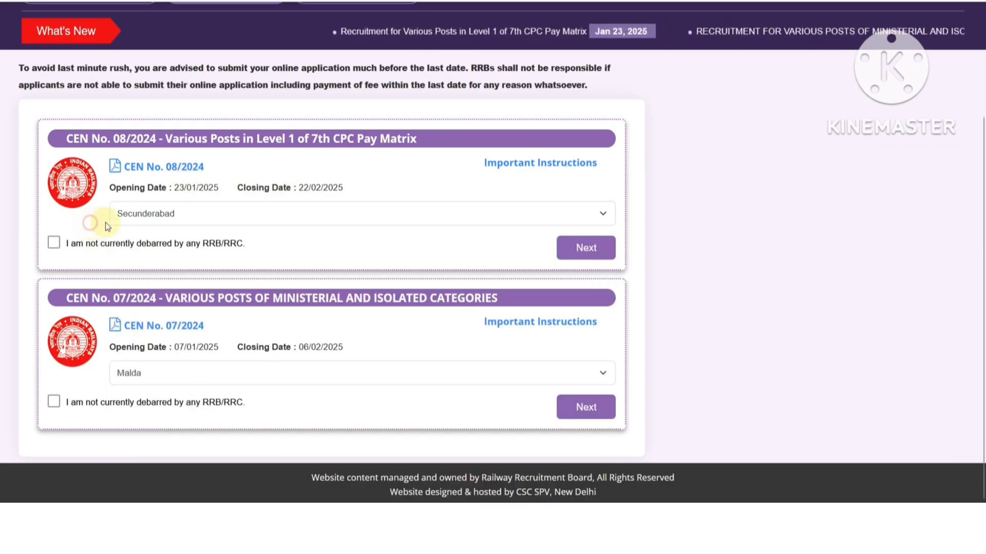
left_click(53, 244)
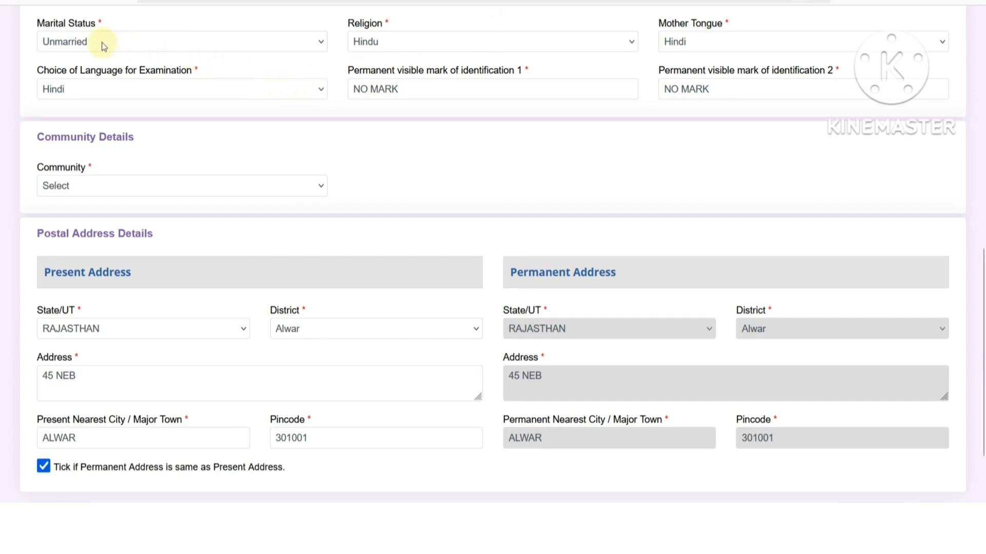
left_click(76, 45)
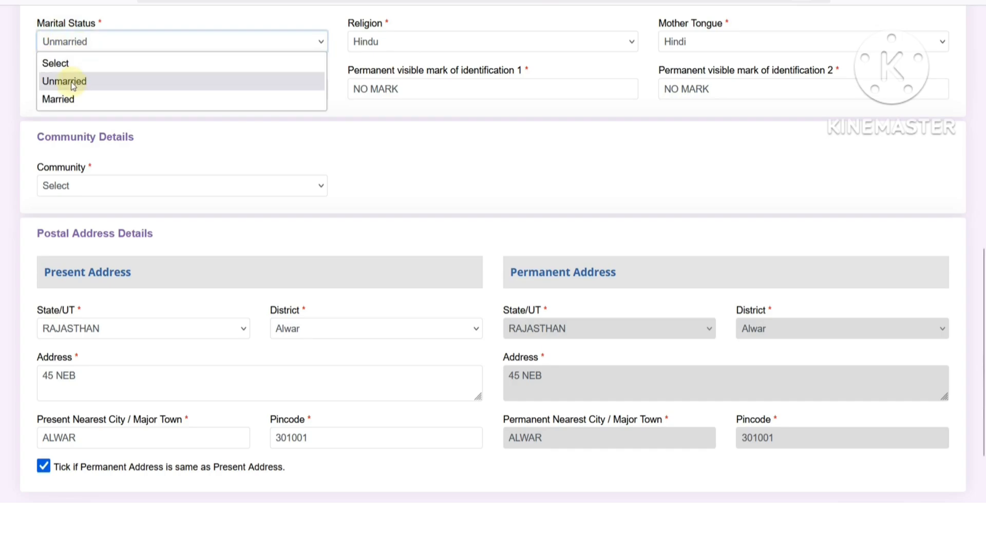
left_click(262, 149)
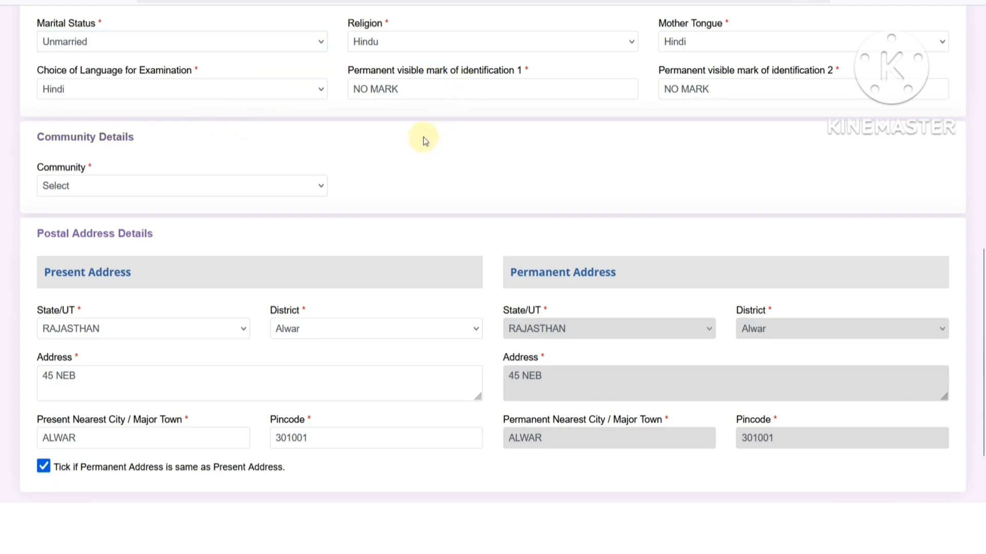
left_click(405, 49)
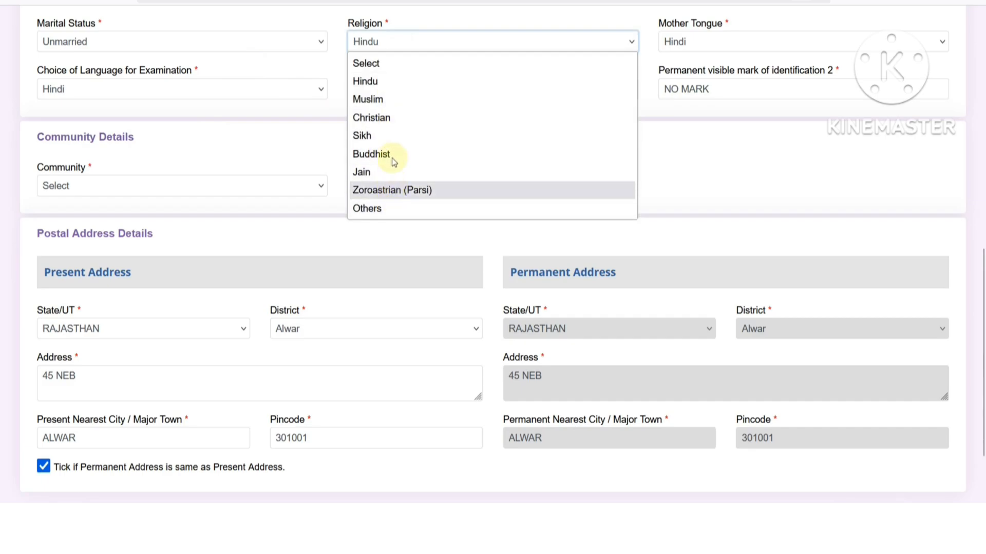
left_click(706, 44)
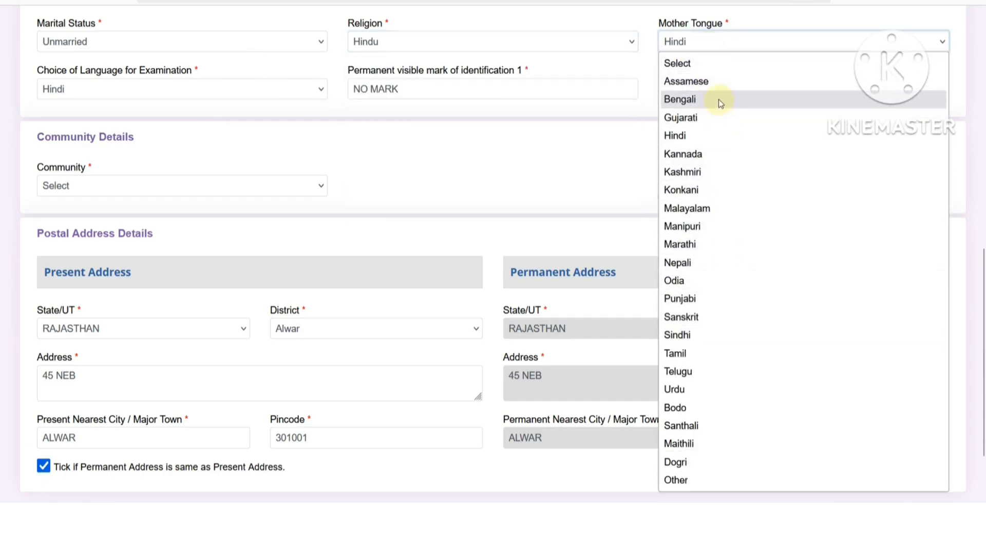
left_click(588, 145)
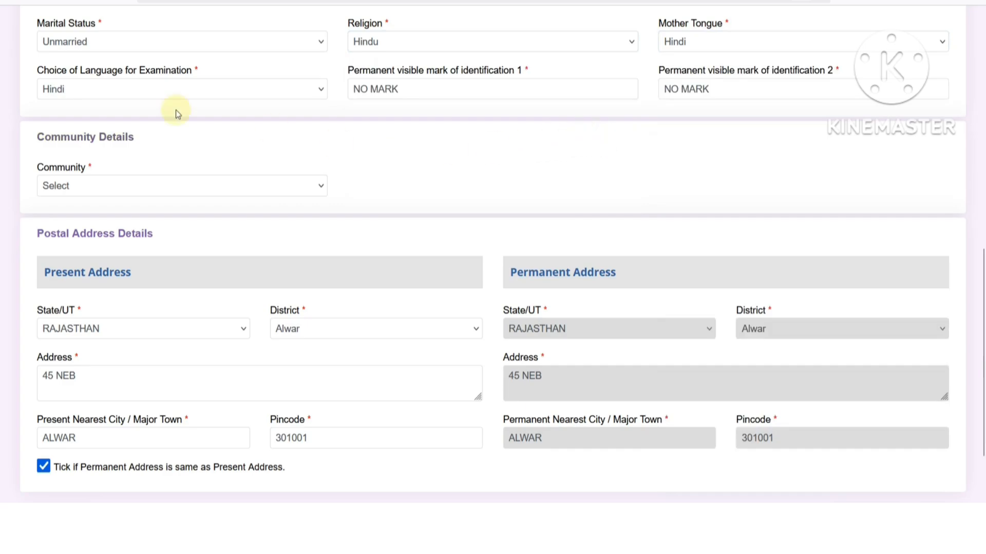
left_click(94, 91)
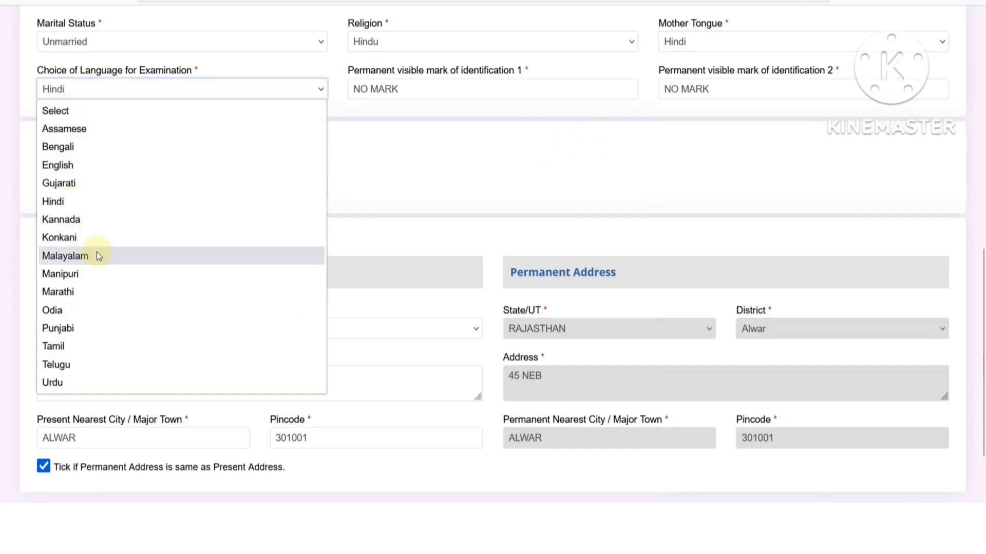
left_click(466, 167)
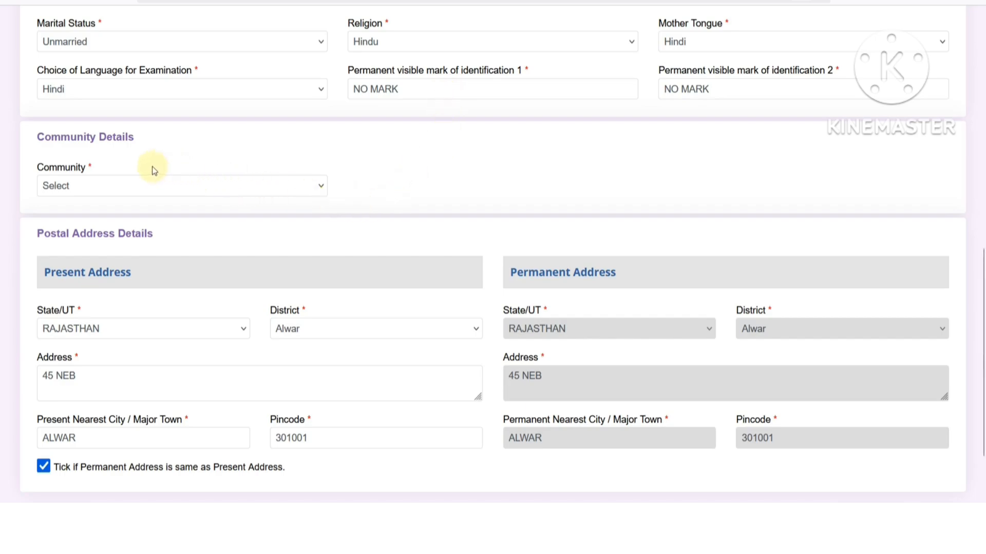
- Change Community from UR to SC (Scheduled Caste) and accept the reservation eligibility notice
left_click(174, 189)
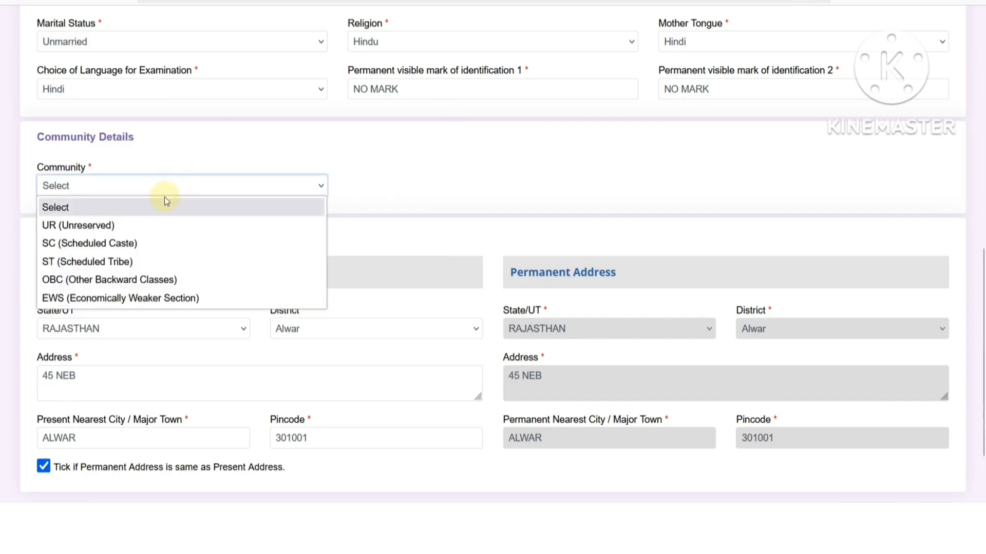
left_click(111, 225)
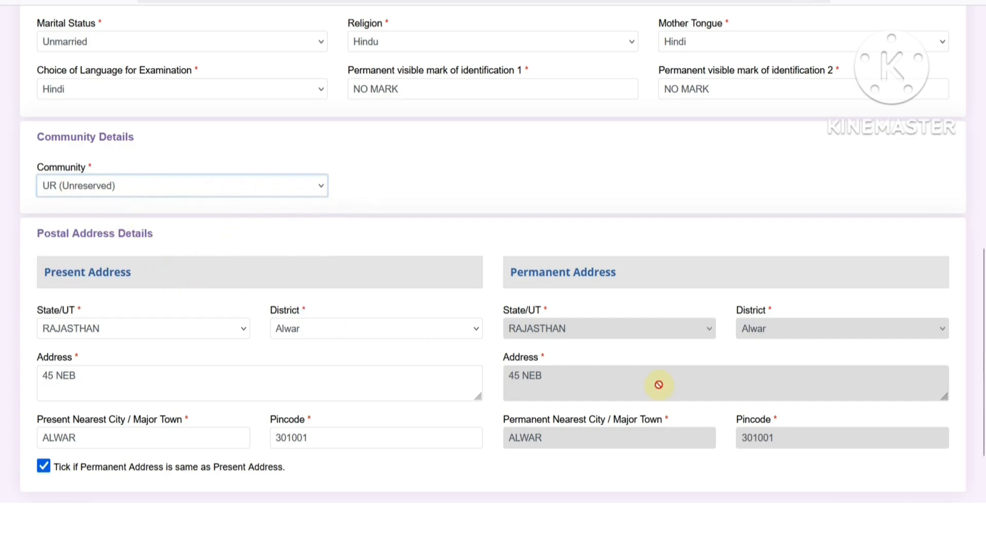
left_click(144, 191)
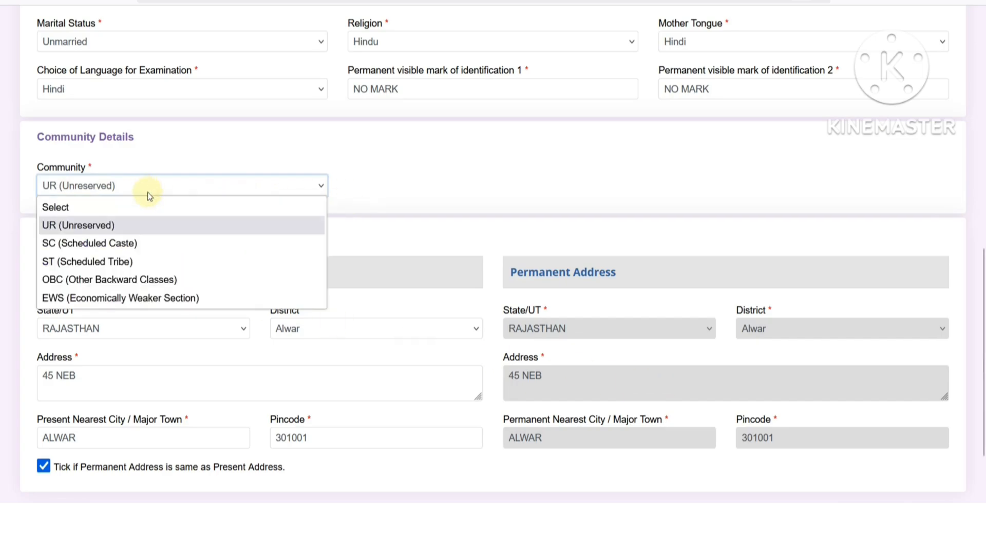
left_click(80, 244)
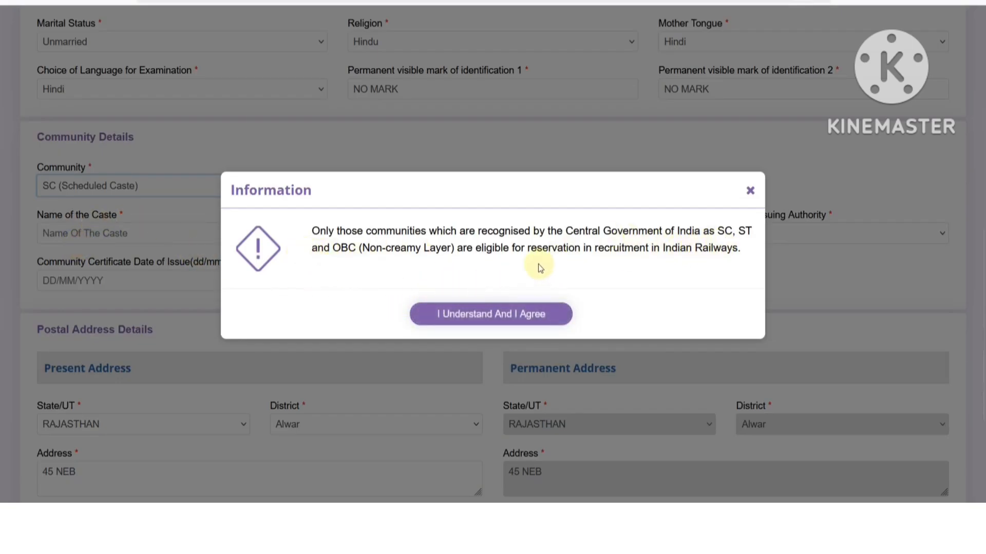
left_click_drag(567, 233, 700, 232)
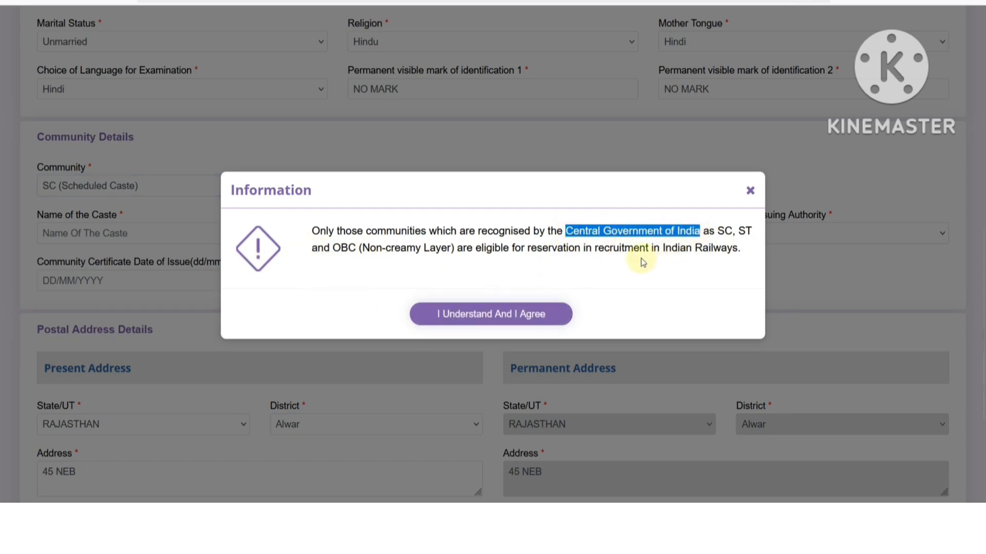
left_click(601, 251)
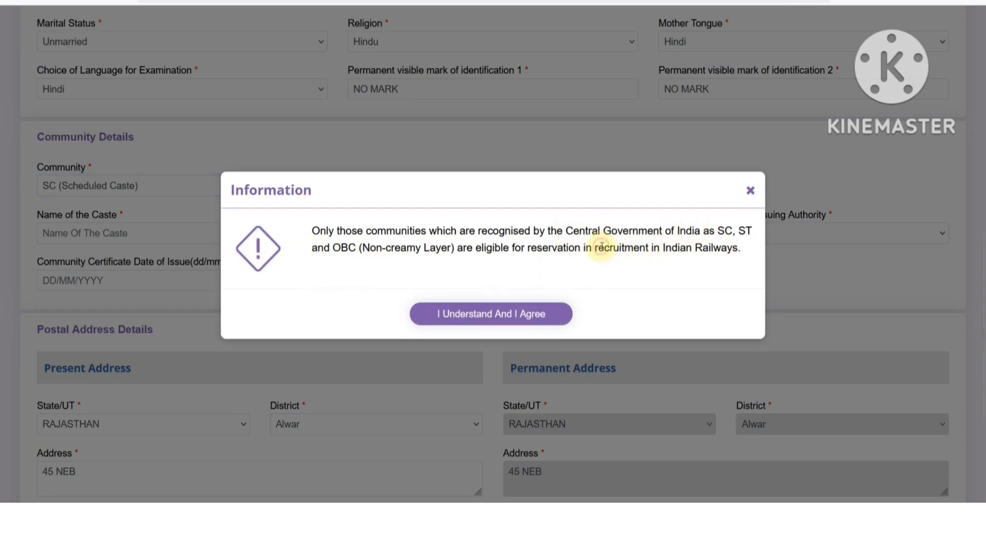
left_click(502, 320)
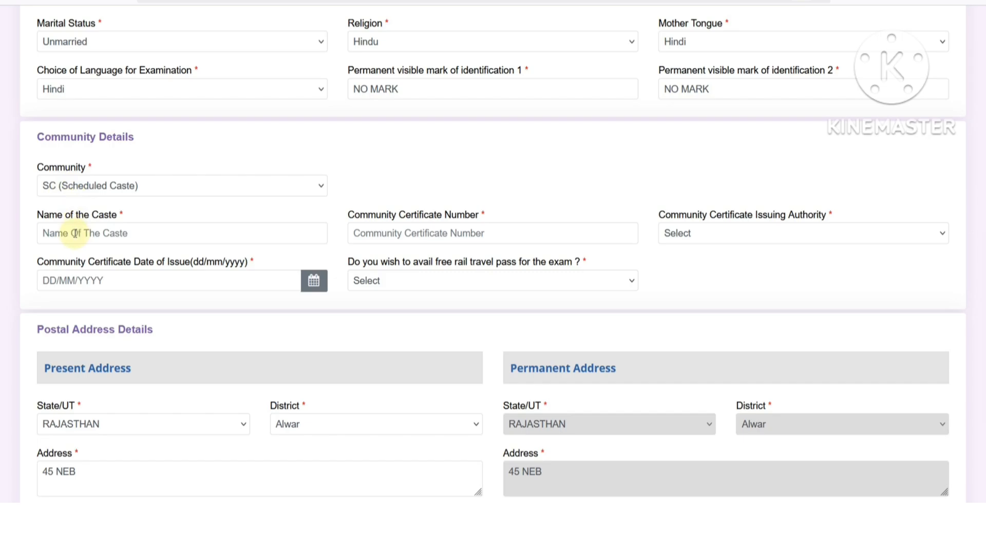
left_click(394, 239)
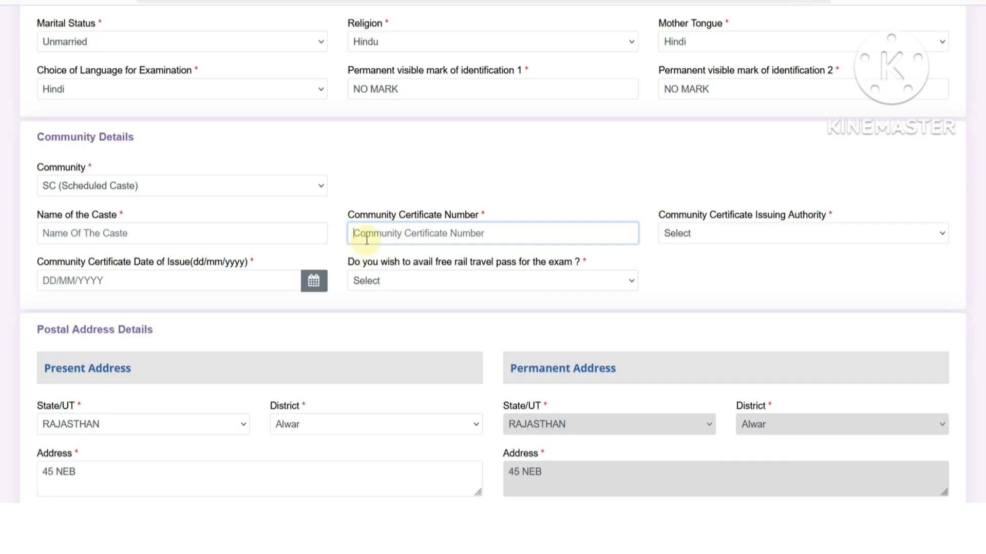
- Set the issuing authority to City Magistrate and the issuing state to RAJASTHAN
left_click(754, 239)
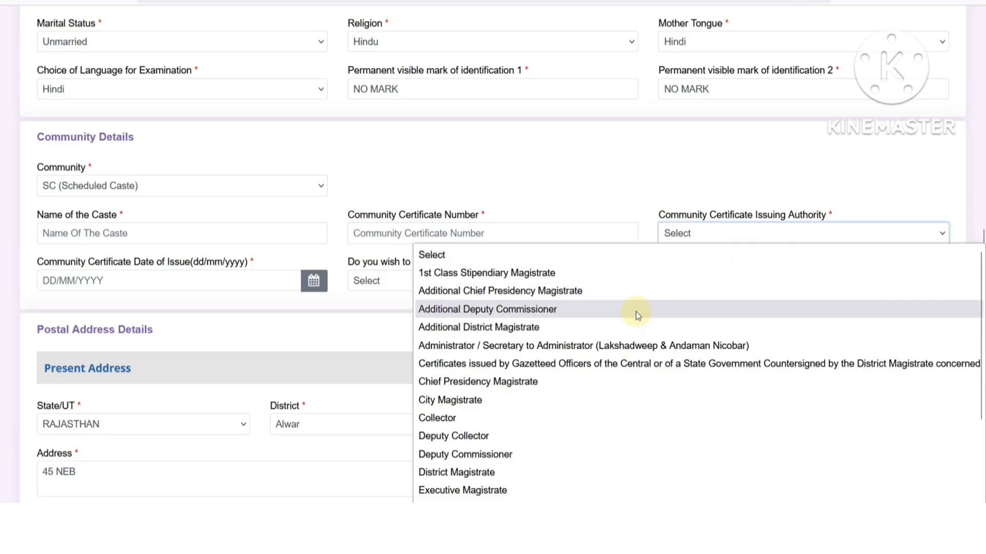
scroll(635, 315, "down", 3)
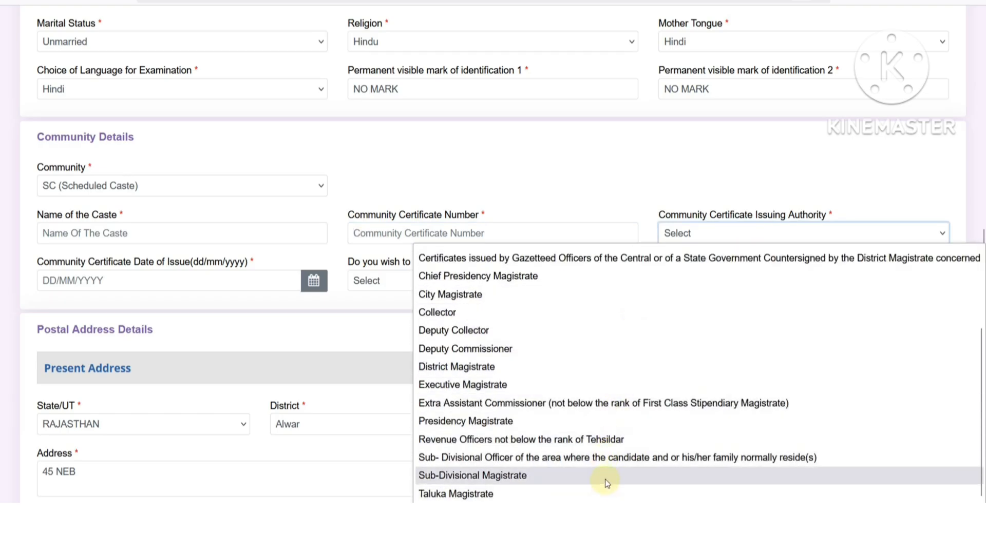
scroll(603, 473, "up", 3)
scroll(567, 401, "down", 3)
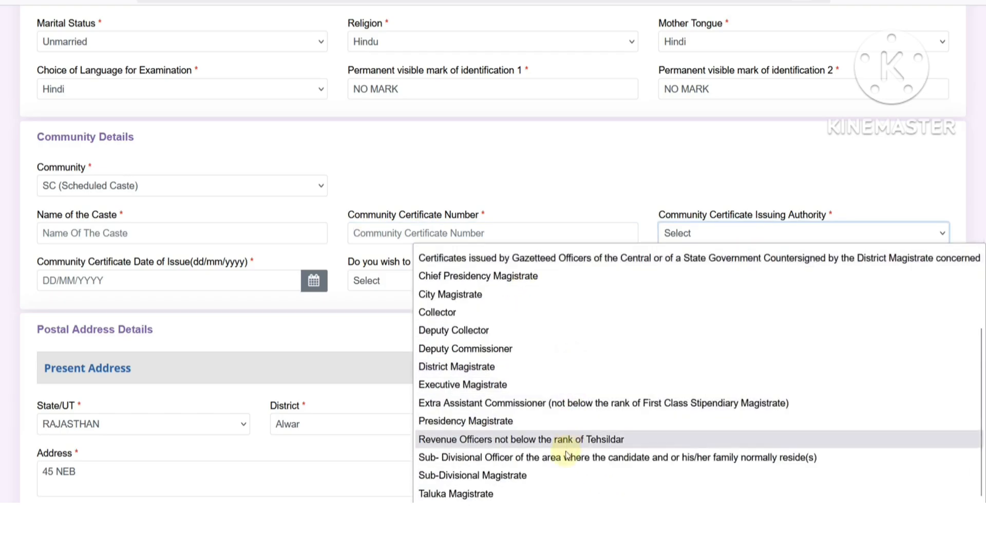
scroll(552, 491, "up", 2)
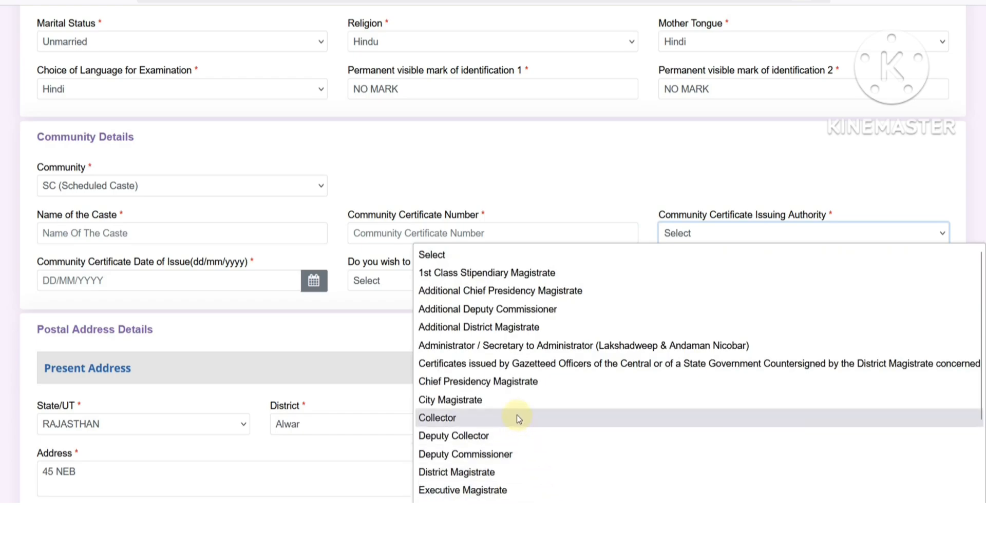
left_click(510, 403)
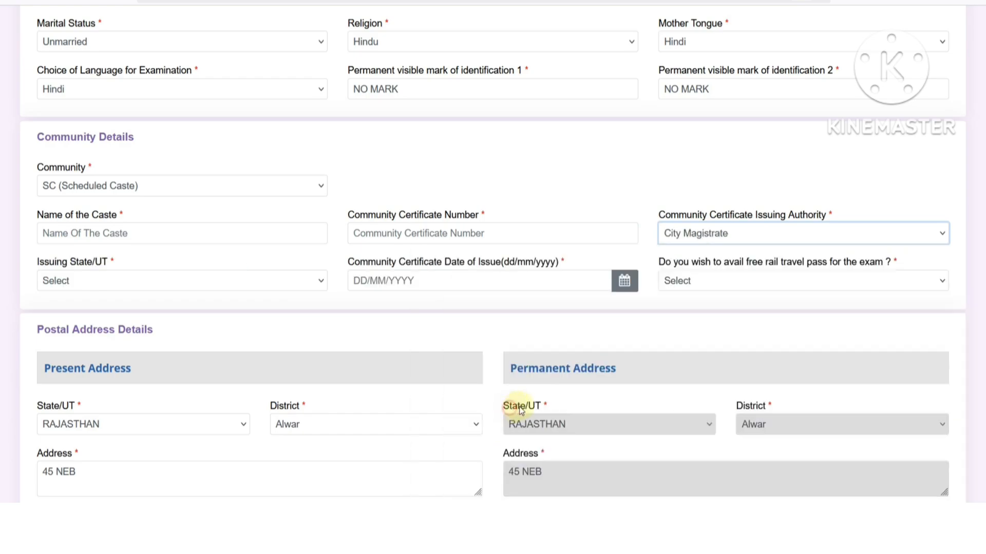
left_click(73, 281)
scroll(101, 200, "down", 6)
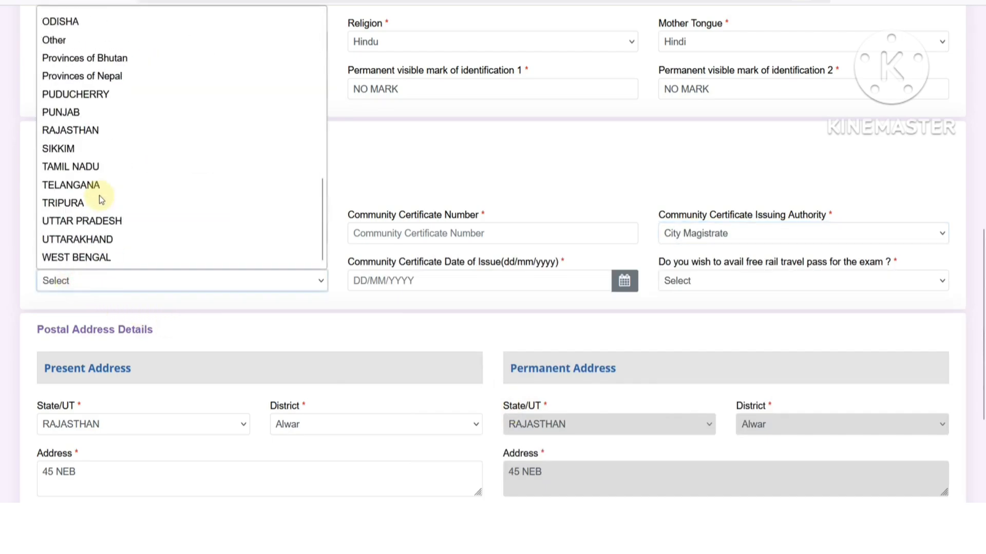
left_click(90, 130)
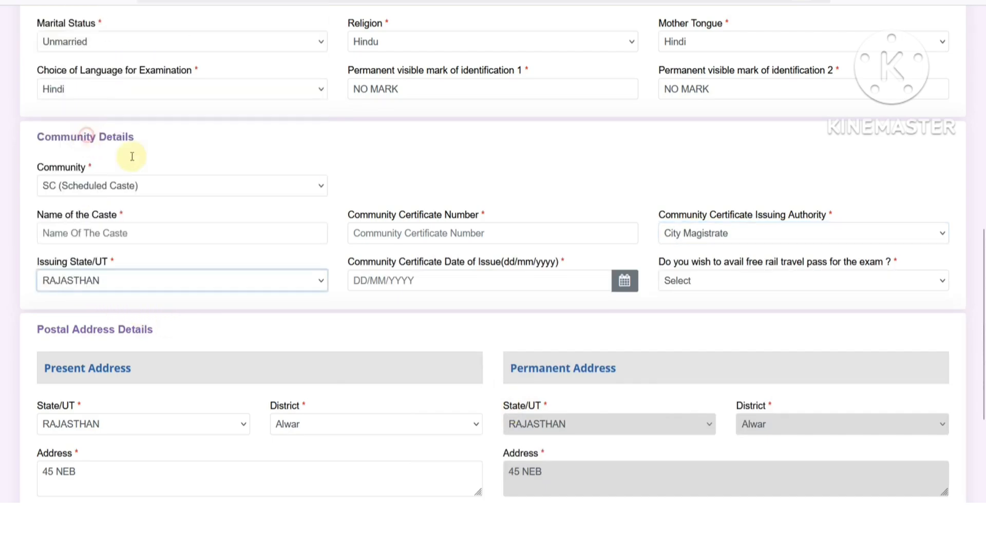
- Pick 25 October 2024 as the certificate issue date in the calendar
left_click(399, 283)
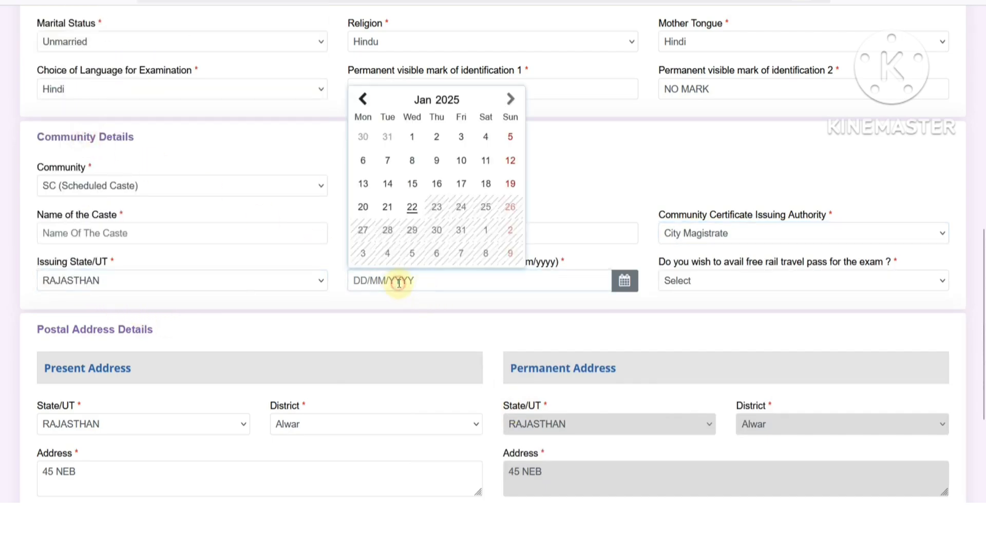
double_click(444, 104)
left_click(403, 187)
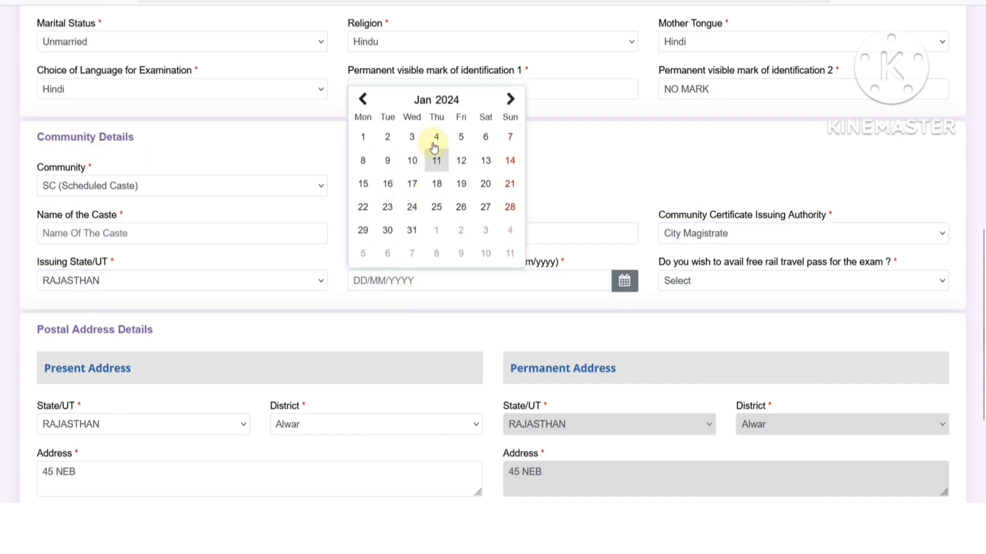
left_click(427, 104)
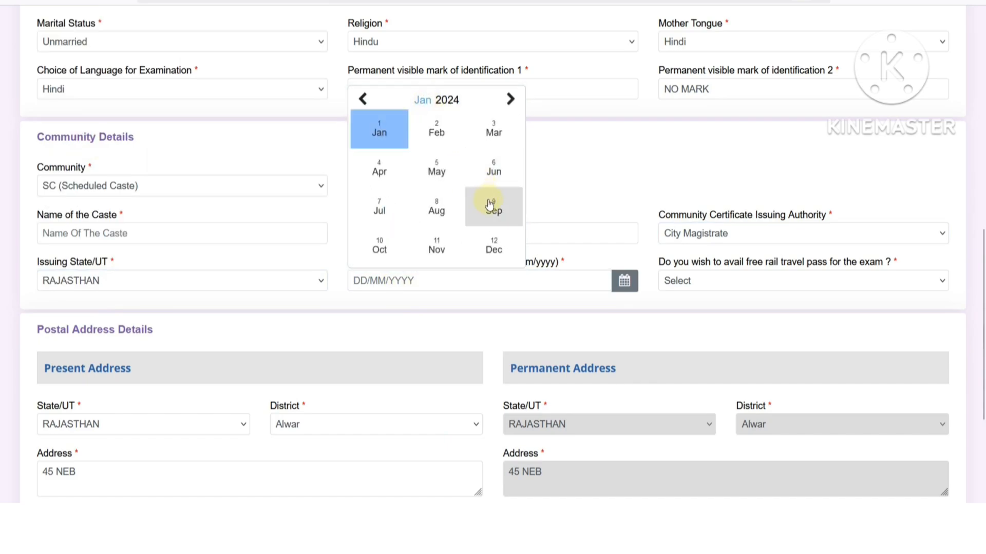
left_click(379, 245)
left_click(460, 207)
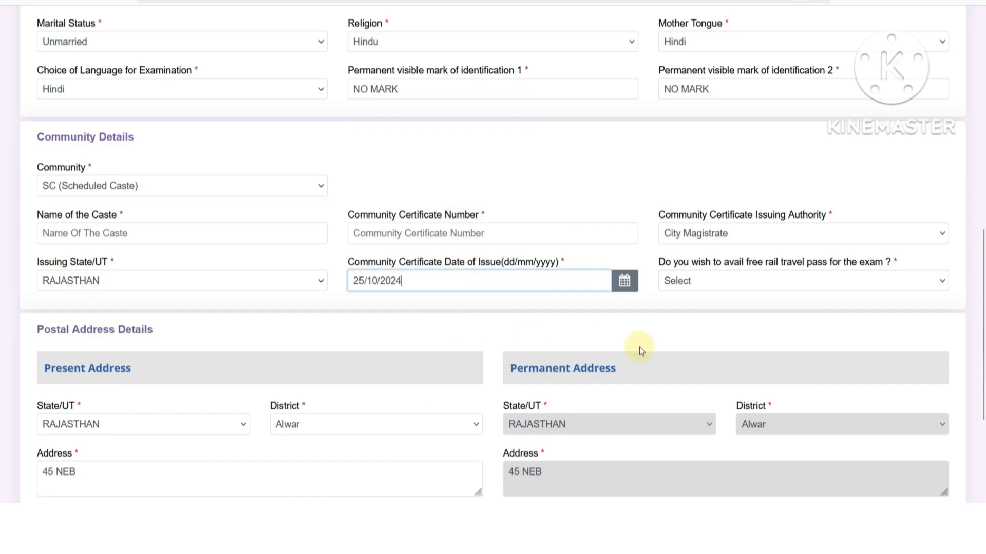
- Switch the community to ST, then back to SC, accepting each eligibility notice
left_click(154, 190)
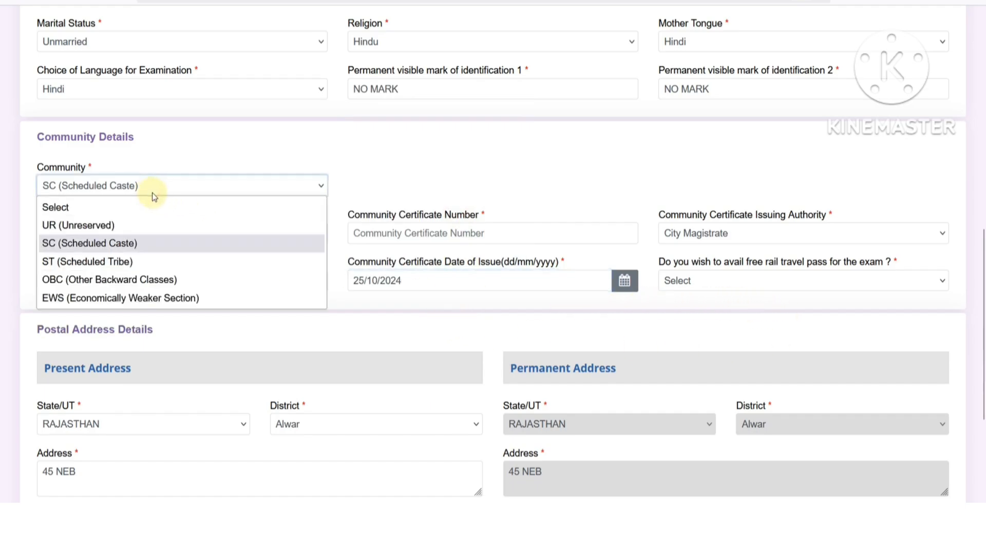
left_click(123, 262)
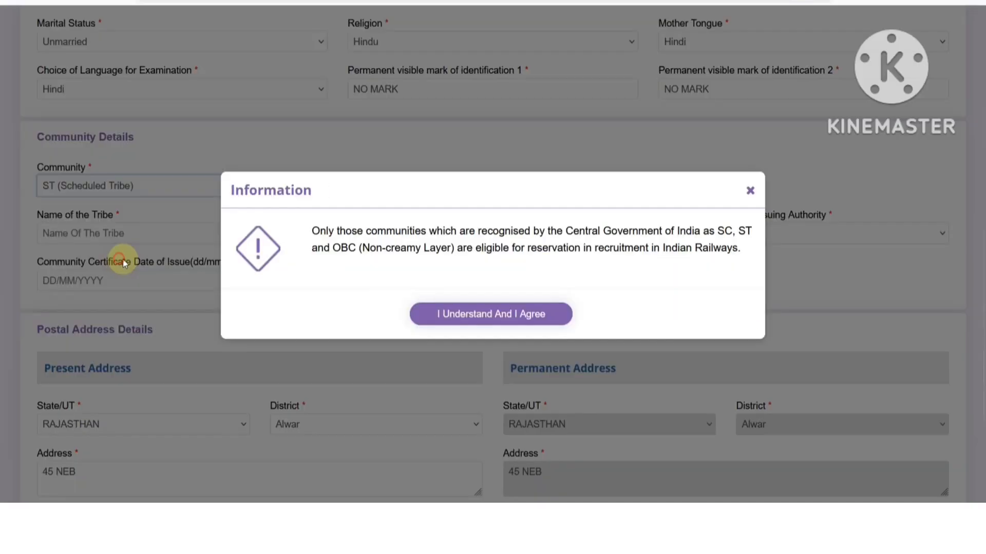
left_click(463, 313)
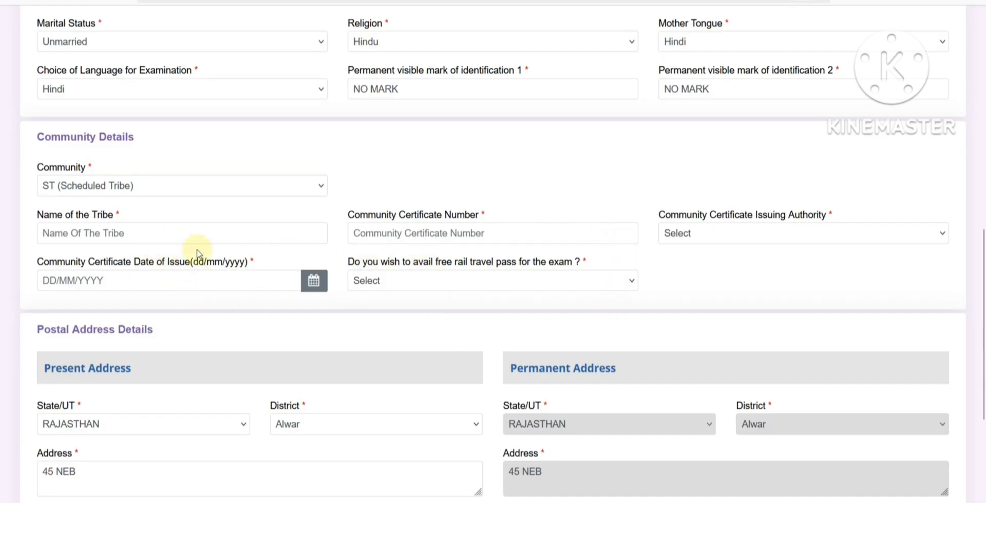
left_click(82, 188)
left_click(75, 239)
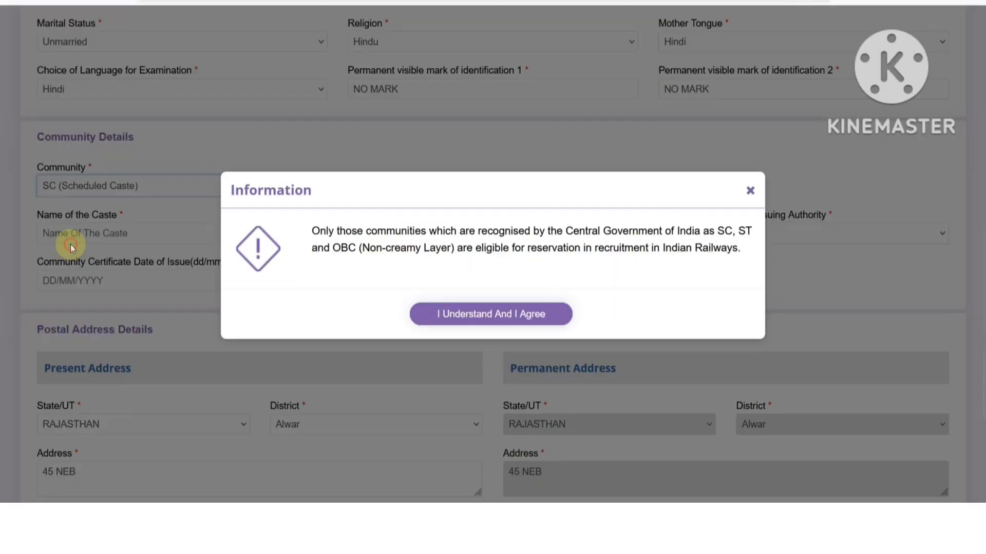
left_click(429, 309)
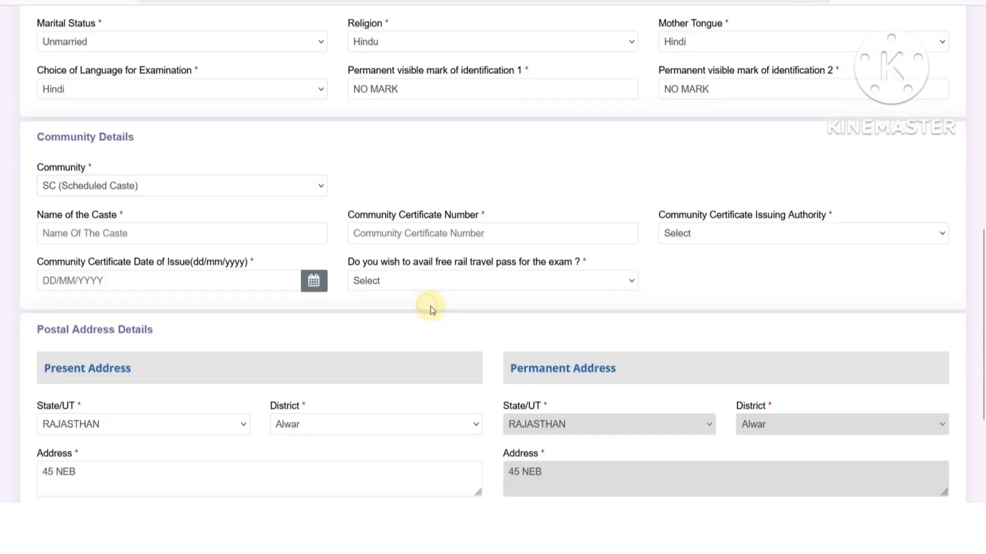
- Answer Yes to the free rail travel pass after briefly choosing No
left_click(446, 279)
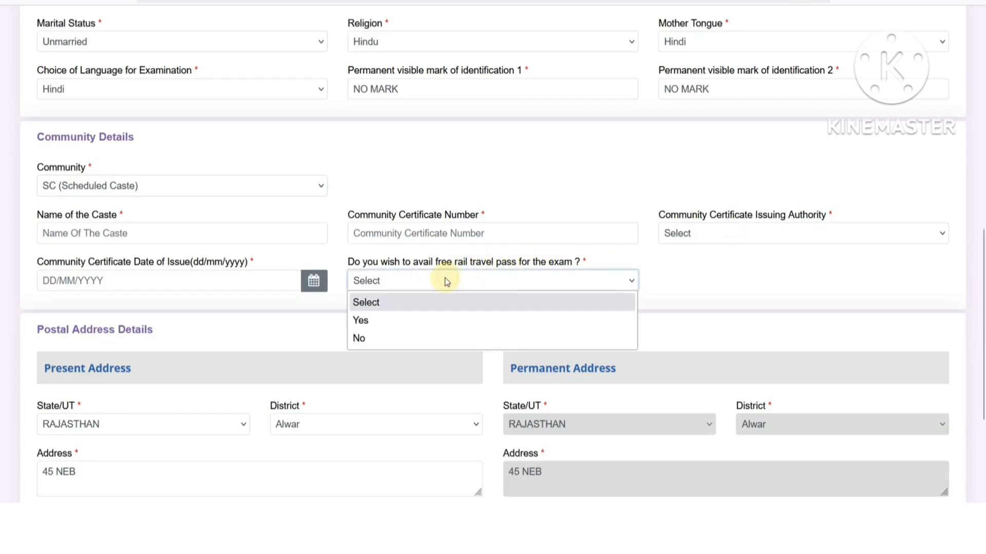
left_click(396, 338)
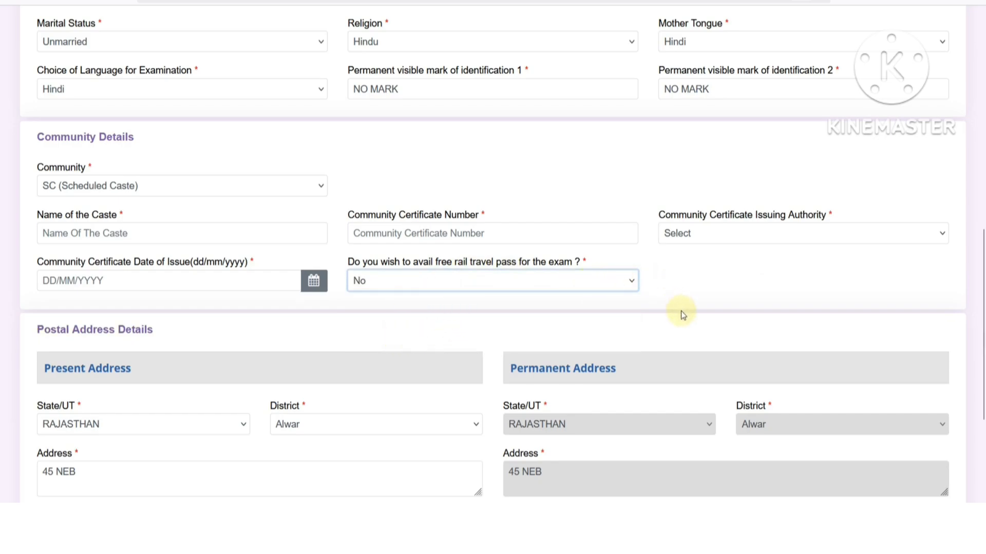
left_click(378, 281)
left_click(378, 319)
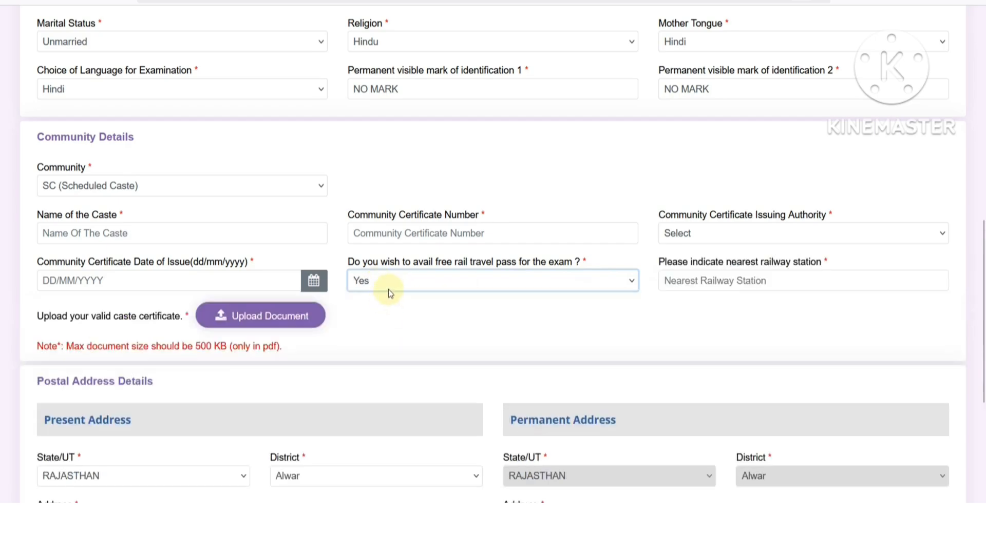
- Type ALWAR into the nearest railway station box, fixing typos, and read the PDF-only upload note
left_click(701, 280)
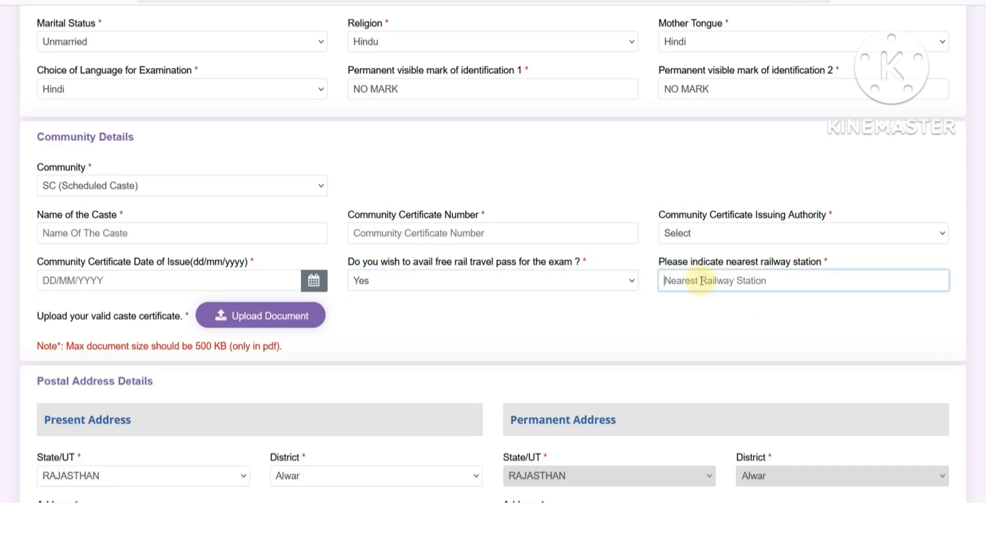
type("Alwa")
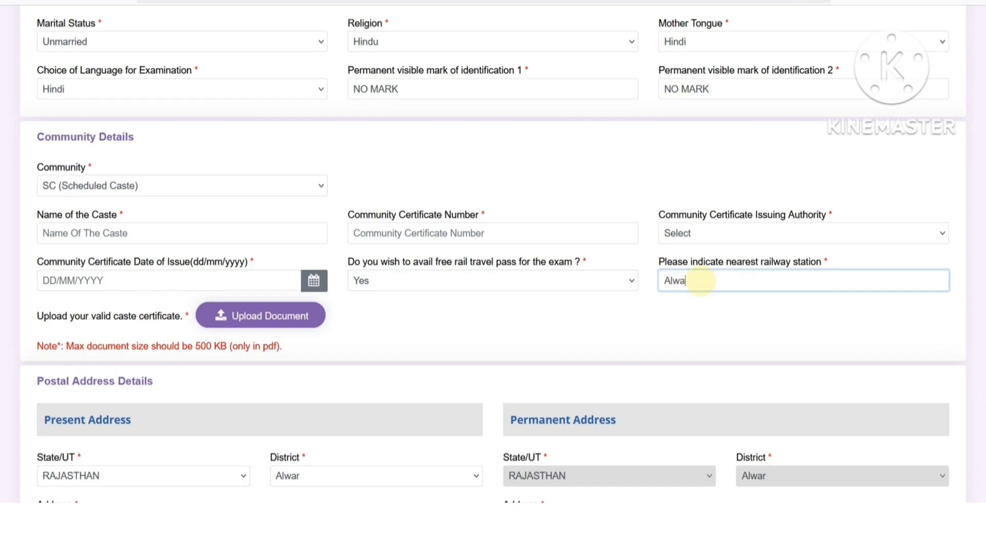
key("BackSpace")
key("BackSpace")
key("BackSpace")
key("BackSpace")
type("LA")
key("BackSpace")
type("WAR")
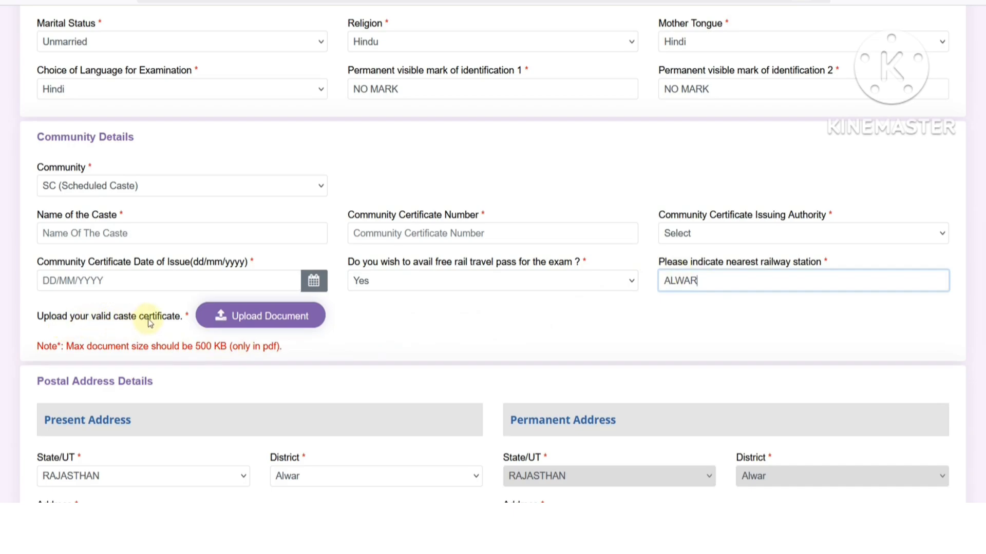
left_click_drag(237, 347, 278, 348)
left_click(280, 348)
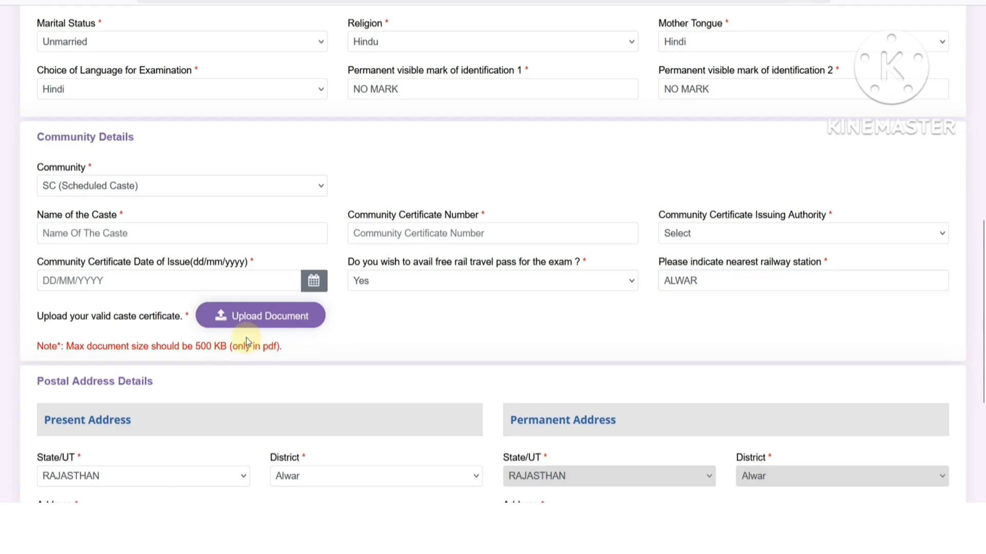
- Try ST as the community, then re-answer the free rail pass as Yes
left_click(86, 193)
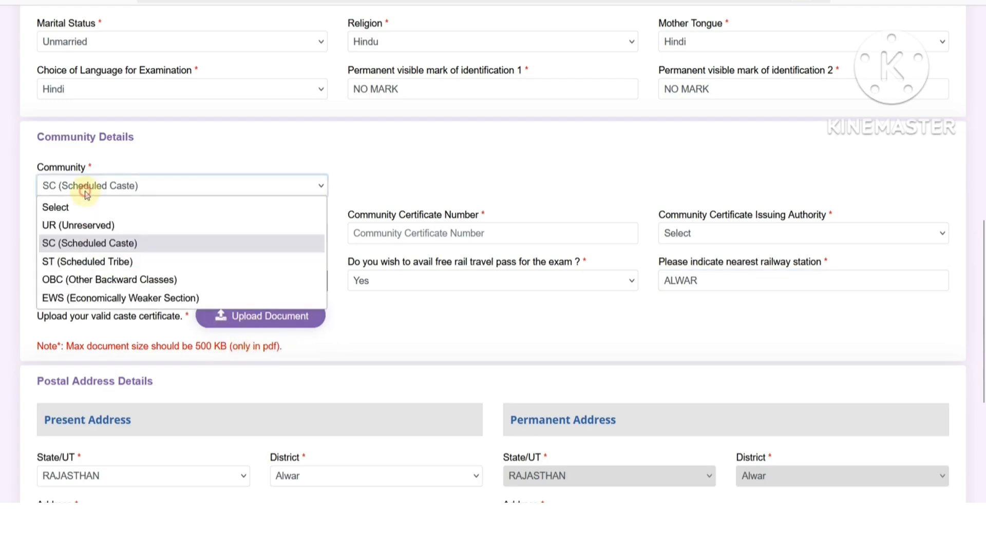
left_click(79, 260)
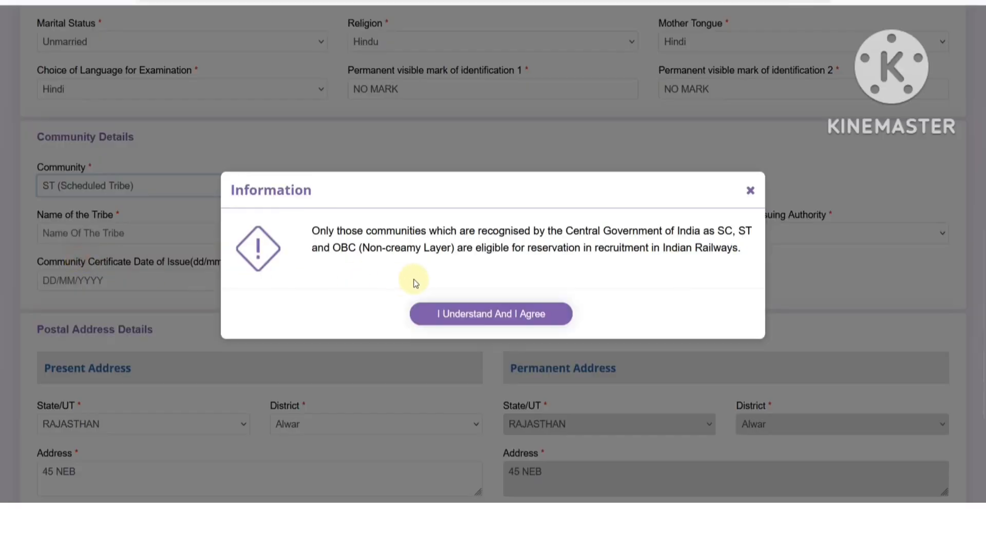
left_click(441, 307)
left_click(421, 281)
left_click(390, 335)
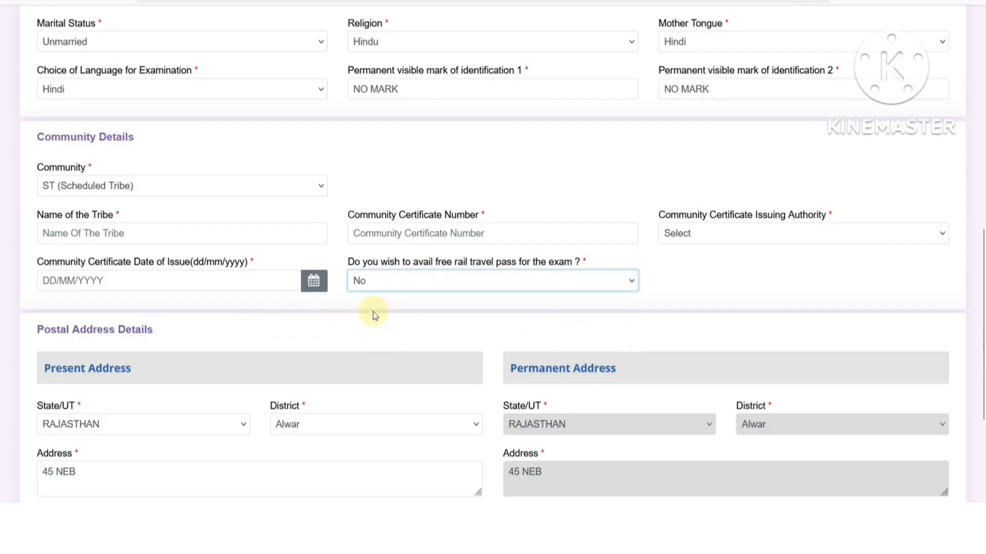
left_click(378, 283)
left_click(385, 318)
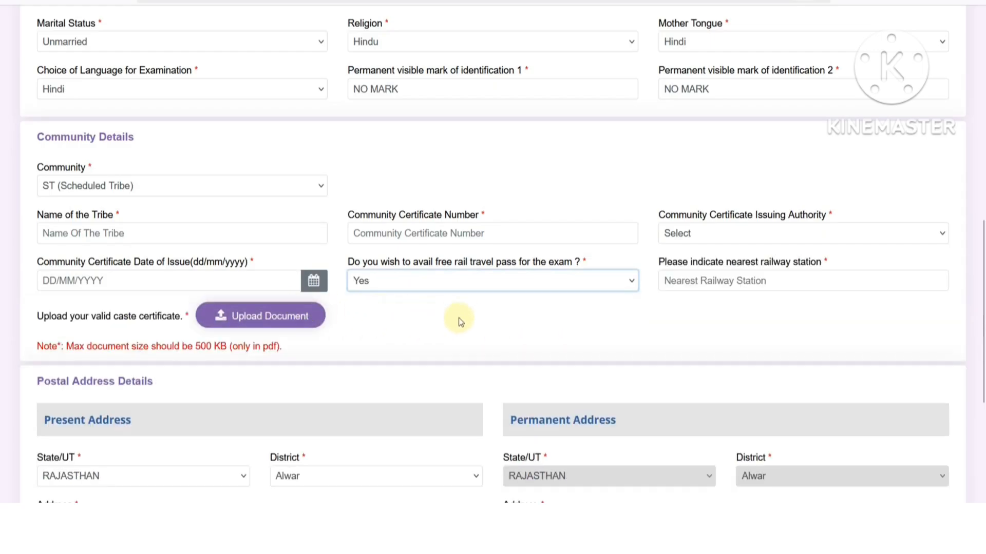
- Choose OBC as the community and answer Yes to Non-Creamy Layer after trying No
left_click(122, 191)
left_click(92, 280)
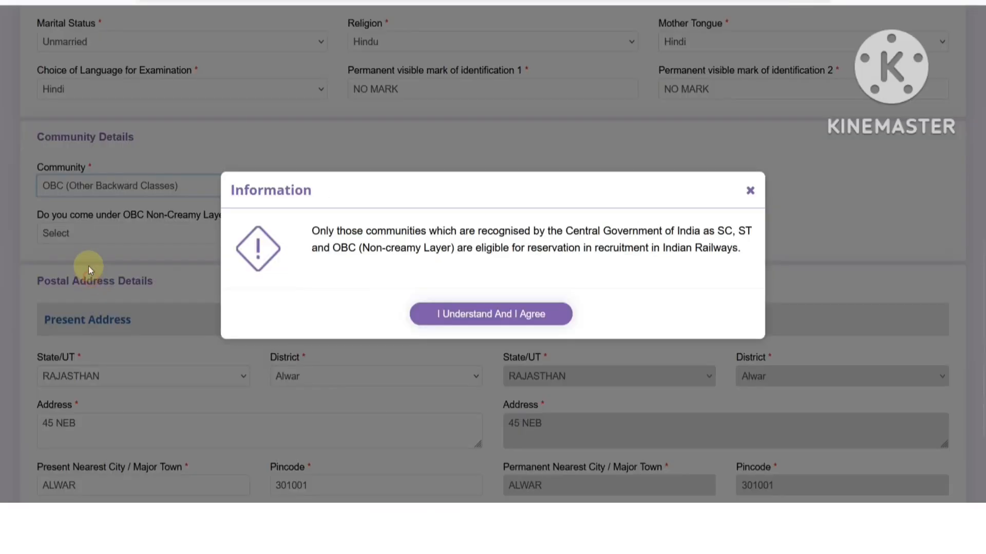
left_click(464, 313)
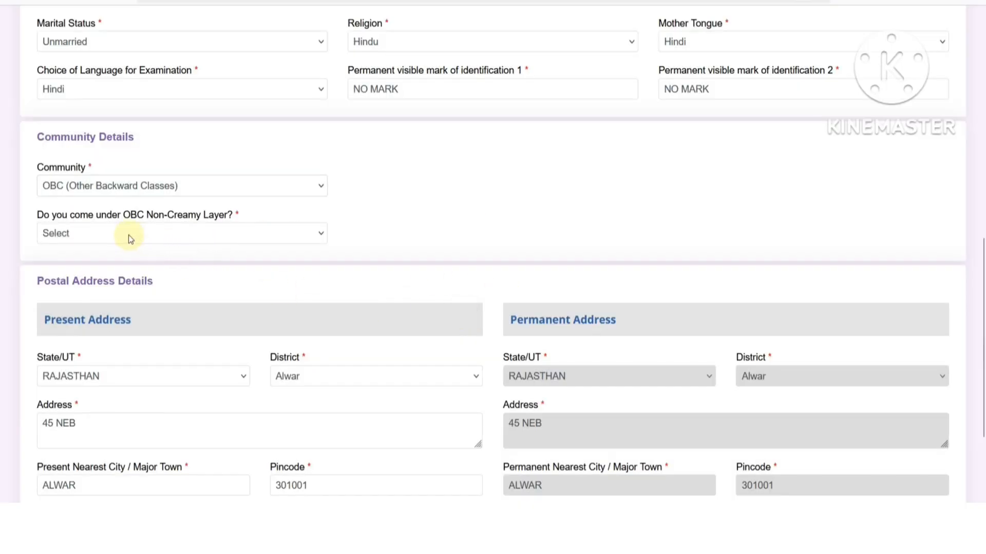
left_click(129, 235)
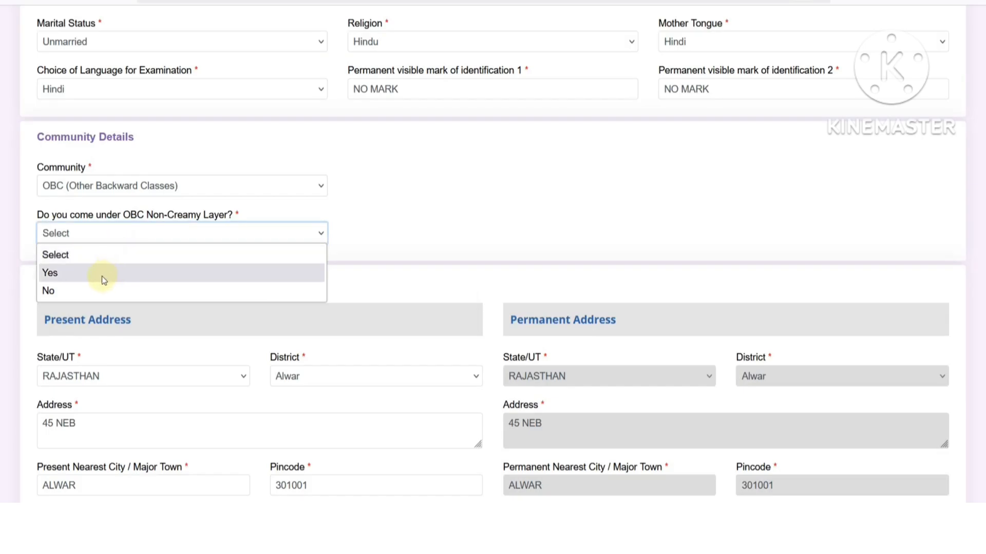
left_click(75, 290)
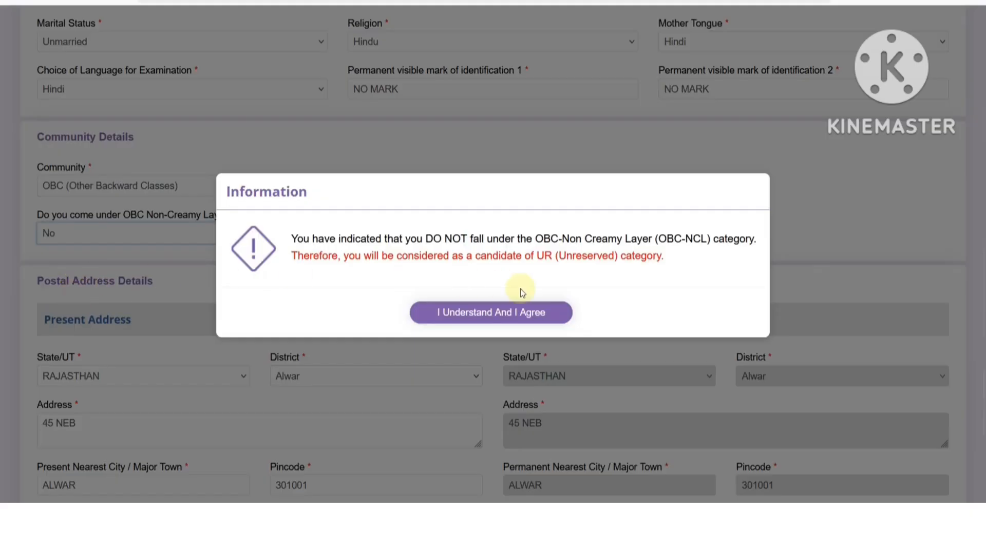
left_click(483, 313)
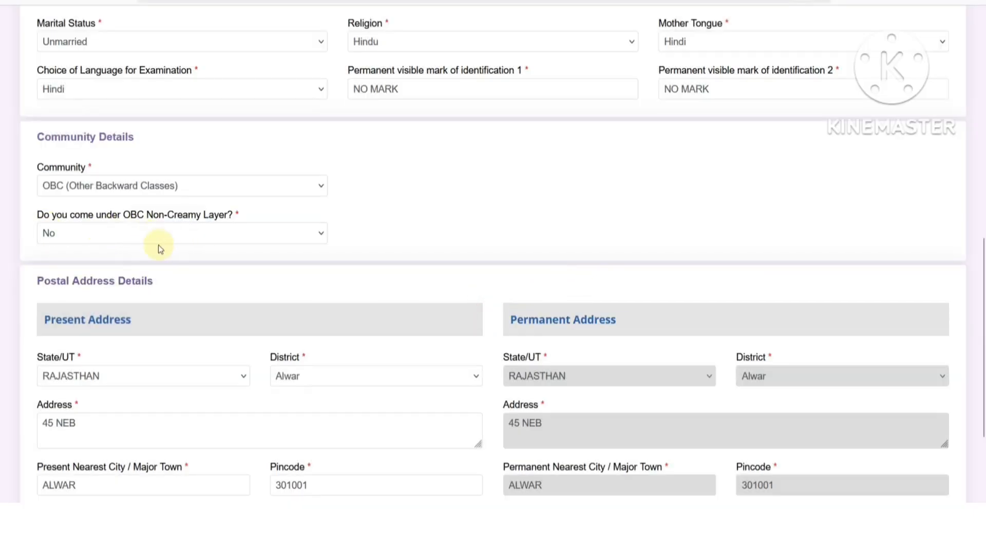
left_click(144, 242)
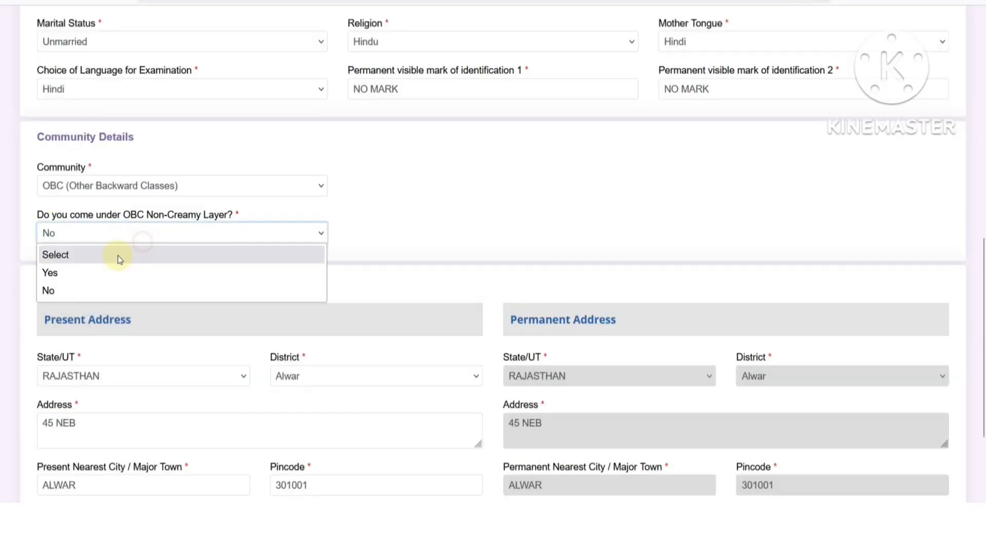
left_click(103, 271)
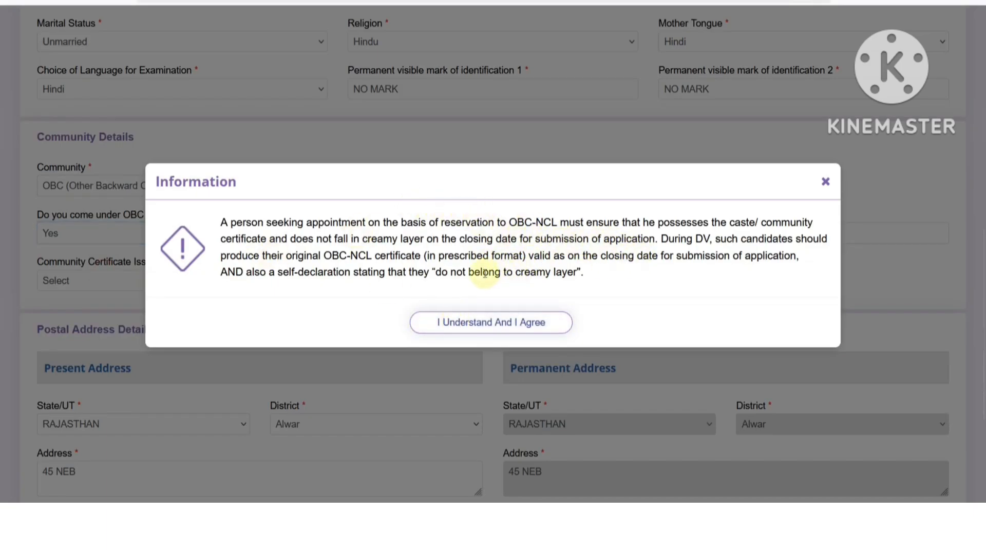
- Read the OBC-NCL certificate notice's format and self-declaration requirements, then accept it
left_click_drag(448, 256, 504, 257)
left_click_drag(606, 256, 746, 257)
left_click(574, 239)
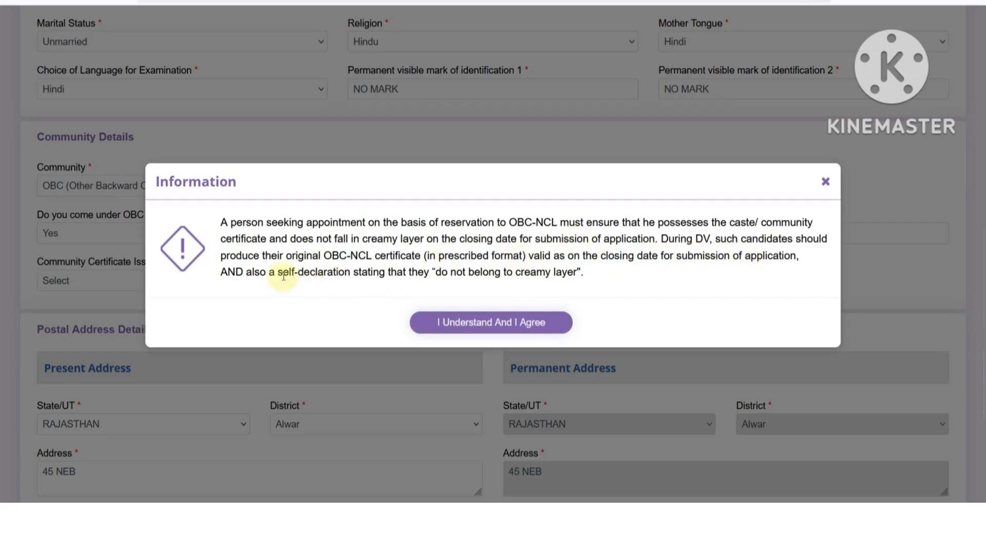
left_click_drag(283, 272, 543, 277)
left_click(511, 285)
left_click(495, 322)
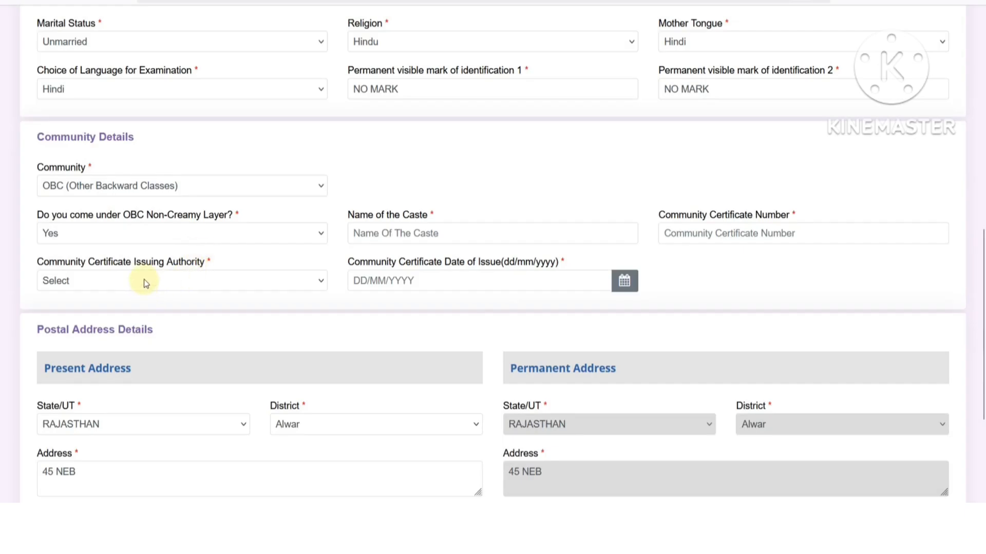
left_click(402, 234)
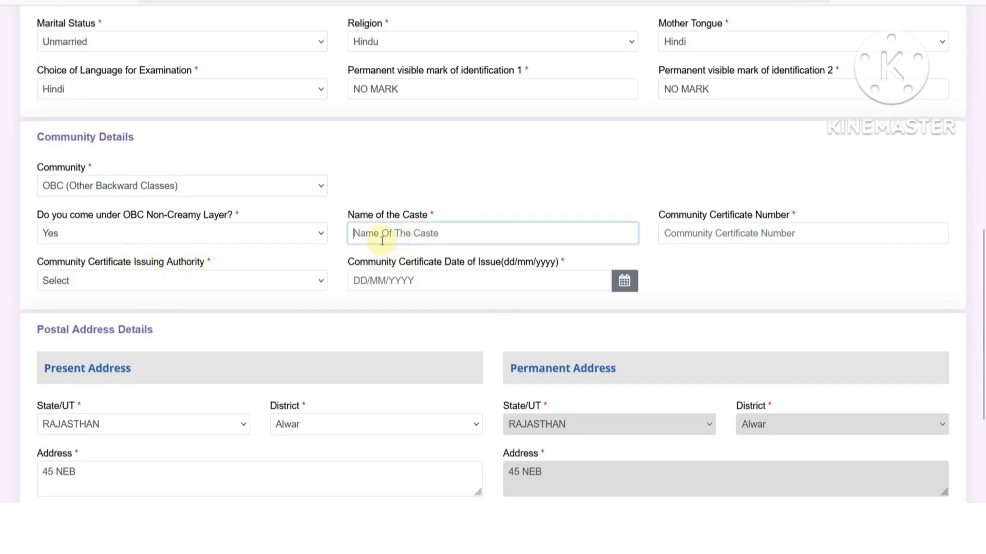
left_click(685, 236)
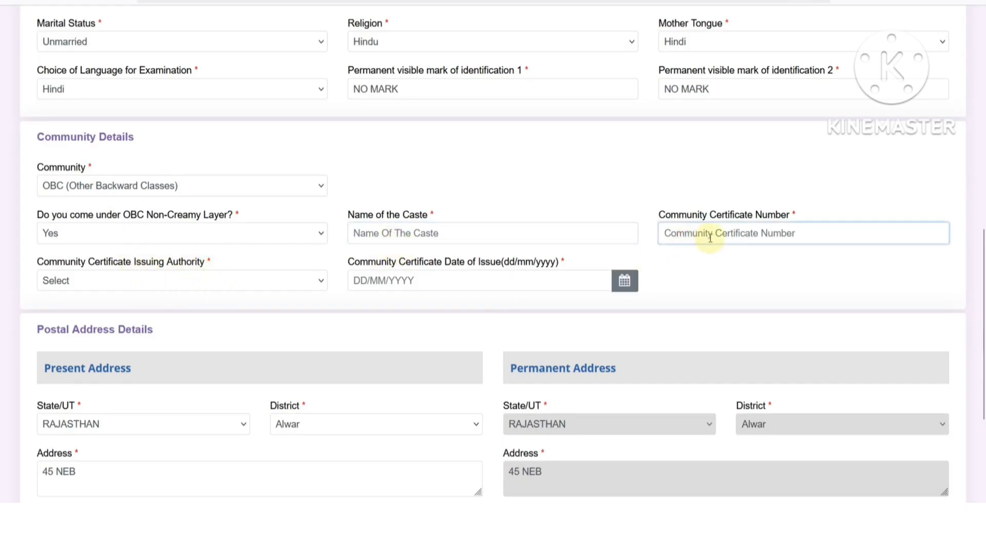
left_click(164, 282)
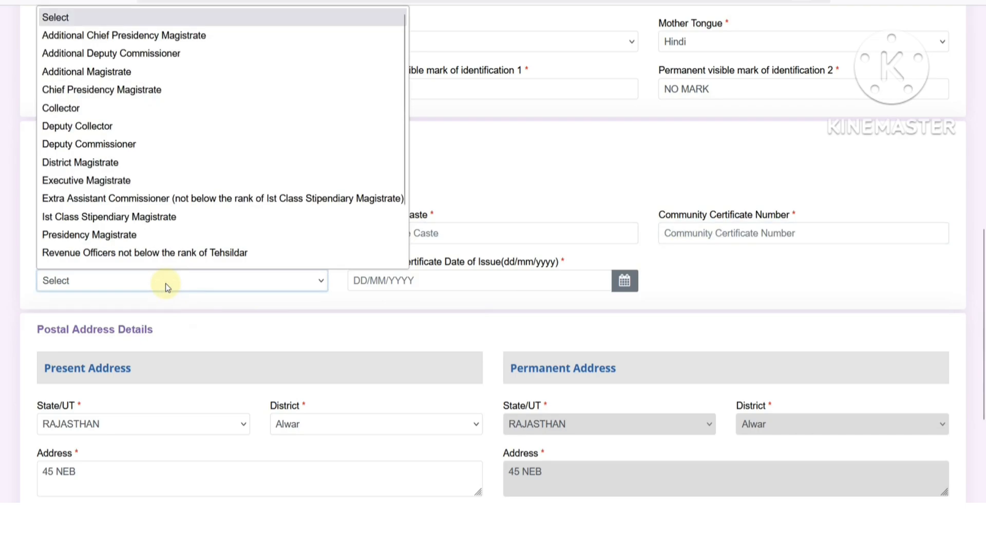
left_click(375, 281)
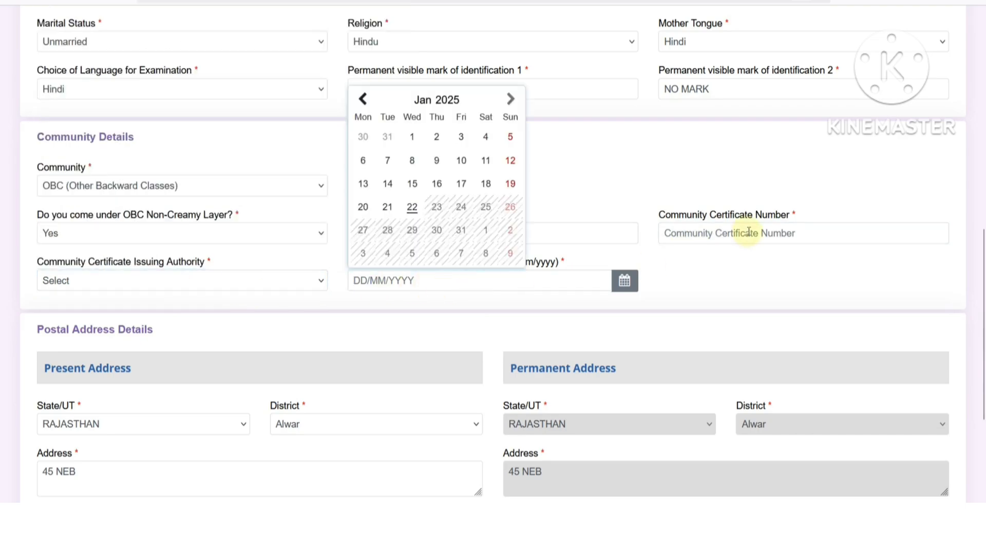
left_click(723, 278)
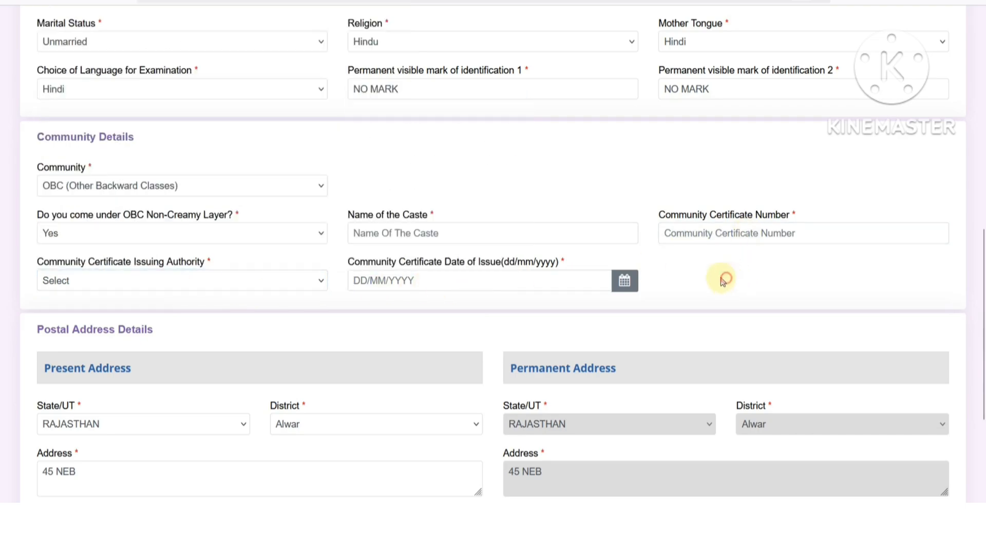
left_click(411, 281)
left_click(701, 261)
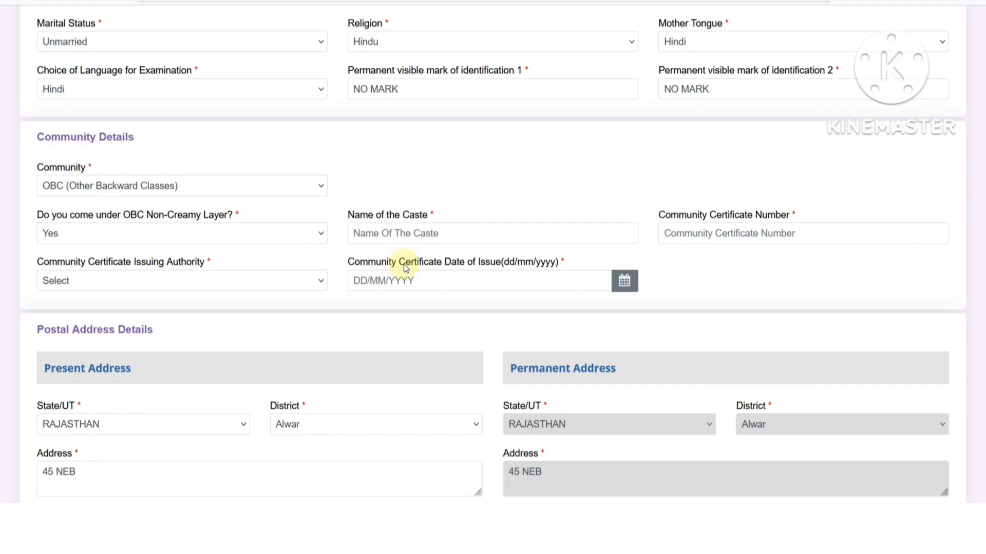
- Select EWS from the Community list, read the EWS/EBC notice, accept it, and focus the certificate number
left_click(90, 186)
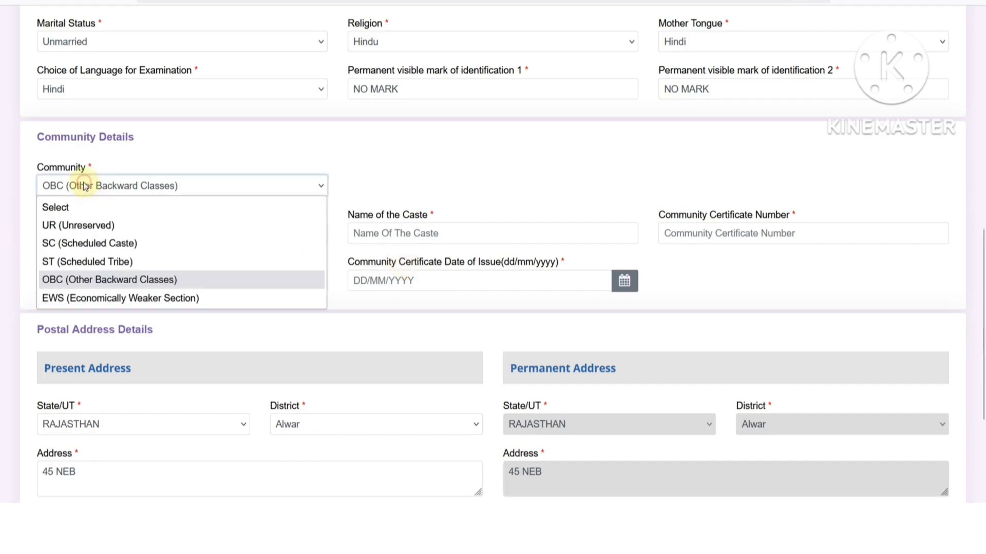
left_click(84, 298)
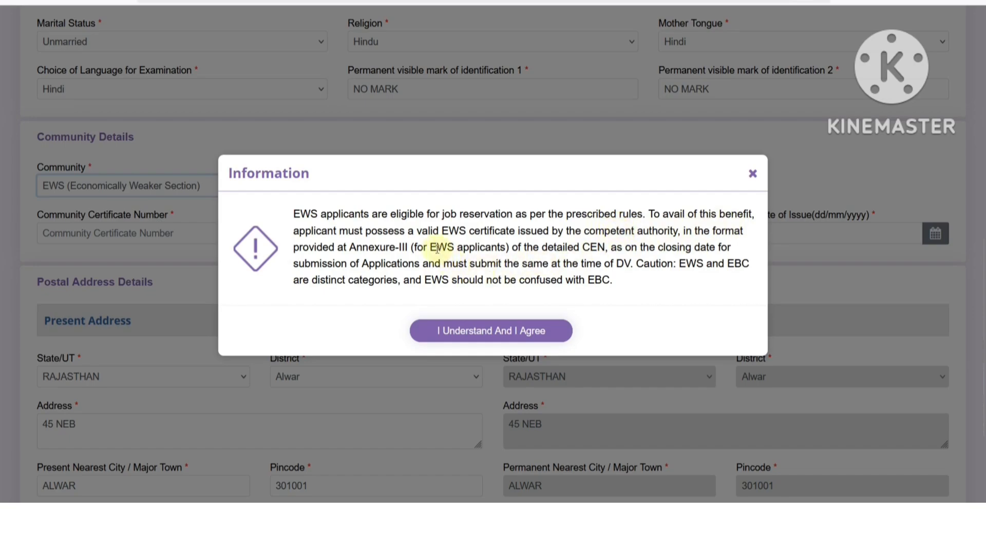
left_click_drag(436, 247, 458, 248)
double_click(591, 282)
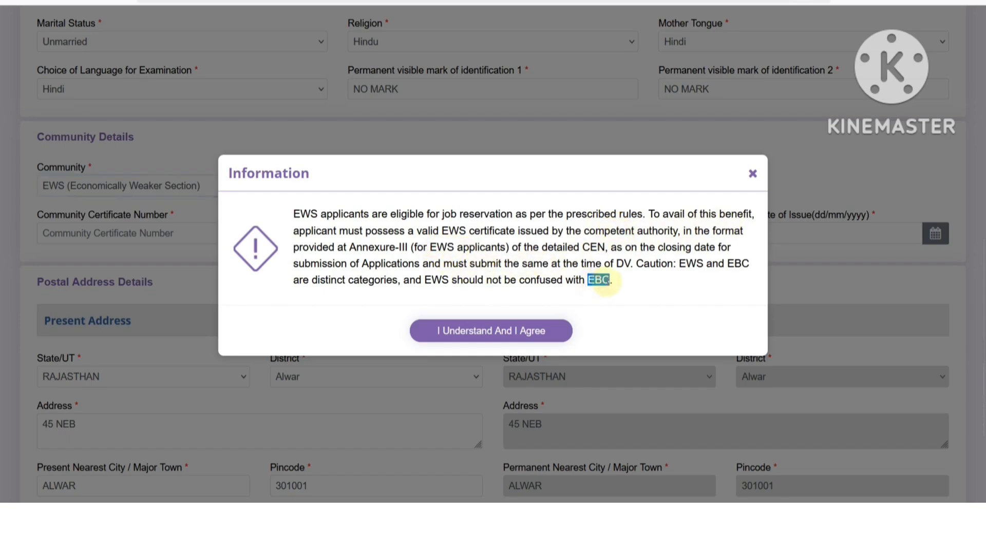
left_click(628, 288)
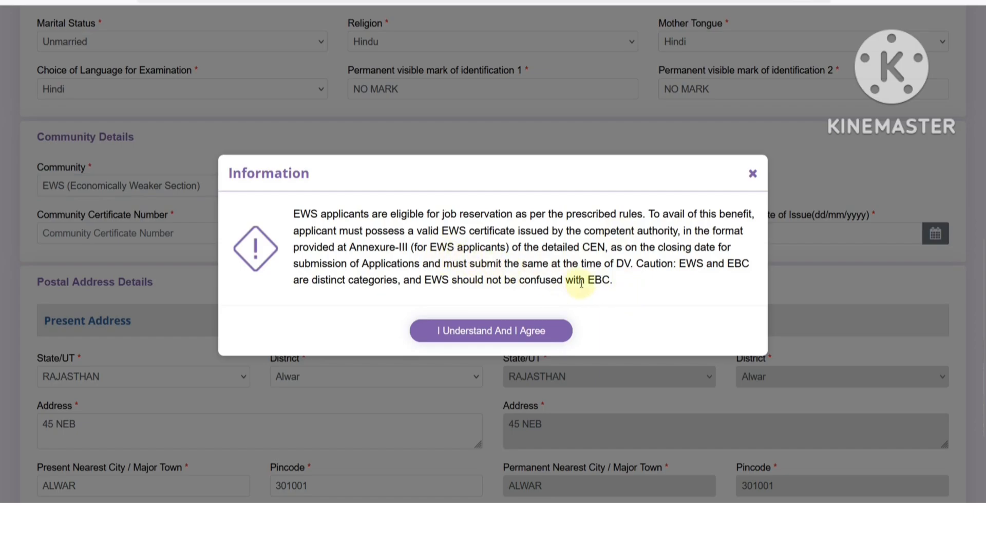
left_click(492, 330)
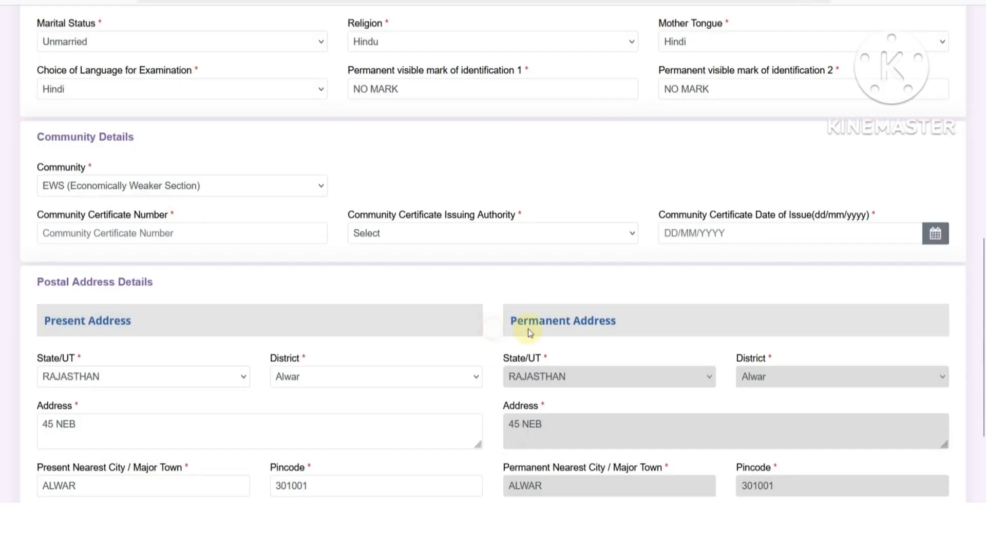
left_click(129, 235)
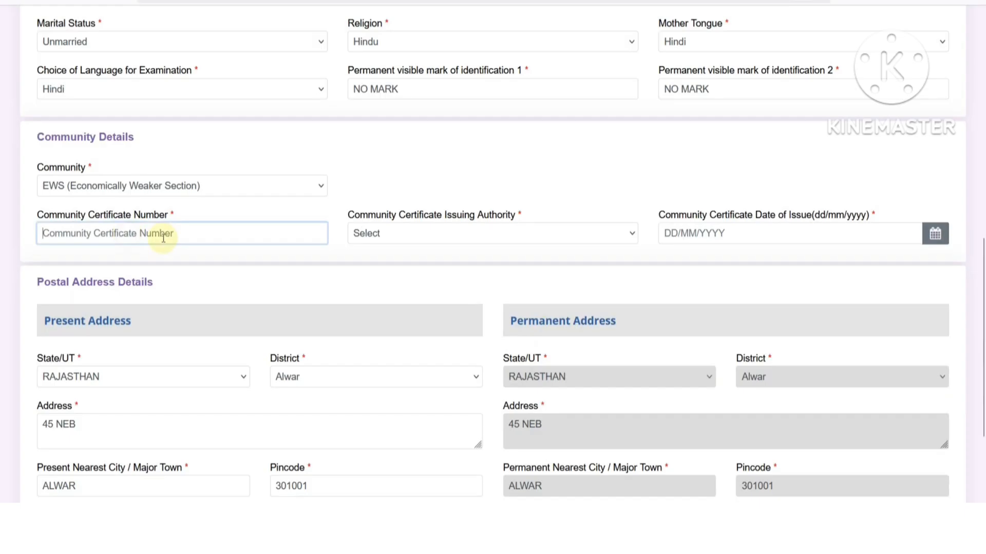
- Inspect the community certificate issuing authority and issue date fields, leaving them blank
left_click(378, 239)
left_click(750, 233)
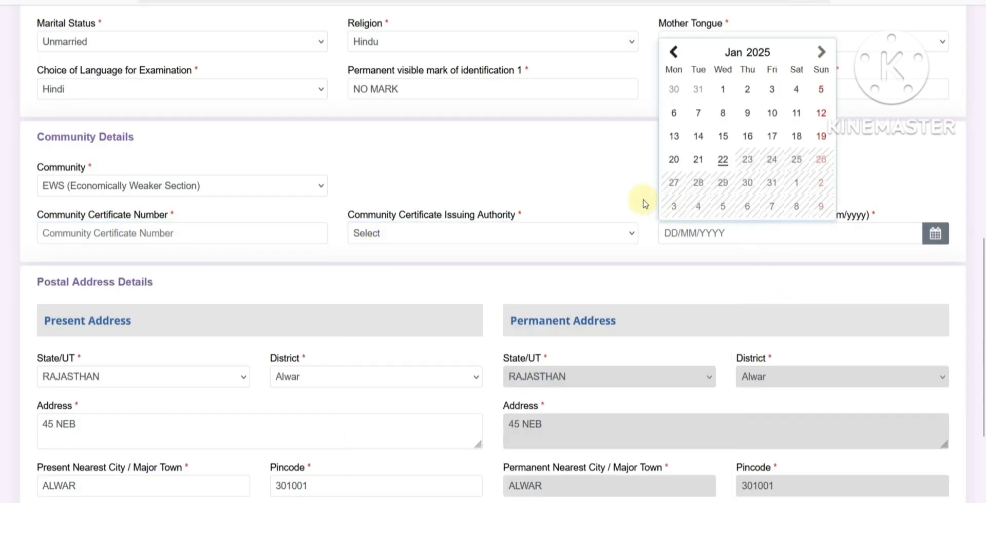
left_click(609, 184)
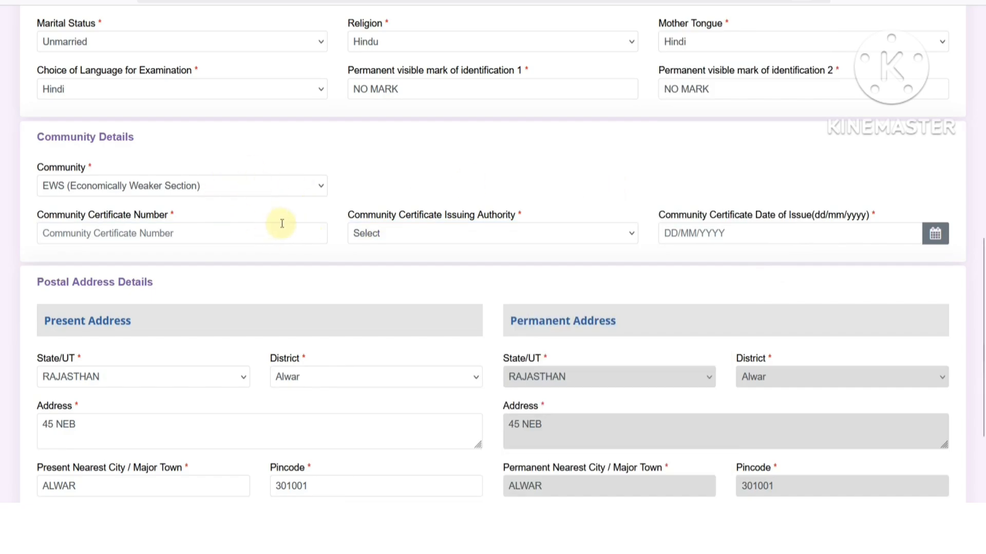
- Check the present address: state RAJASTHAN, district, address text and nearest city
scroll(345, 256, "down", 3)
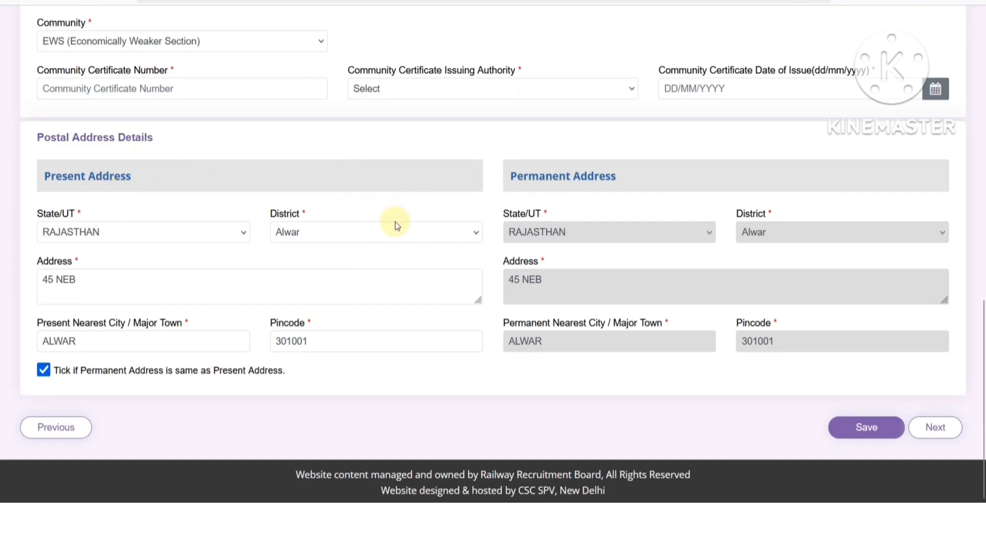
left_click(124, 237)
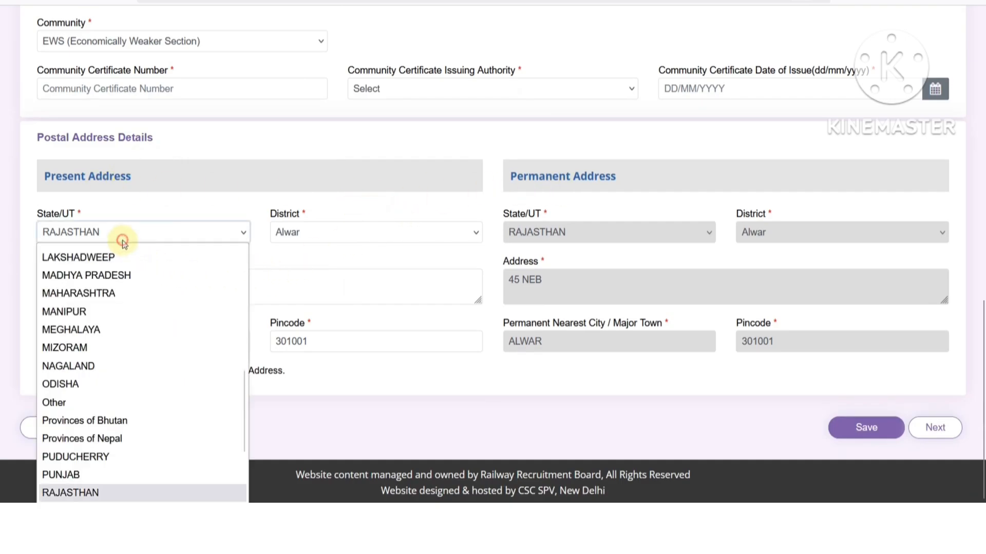
left_click(303, 236)
left_click(211, 258)
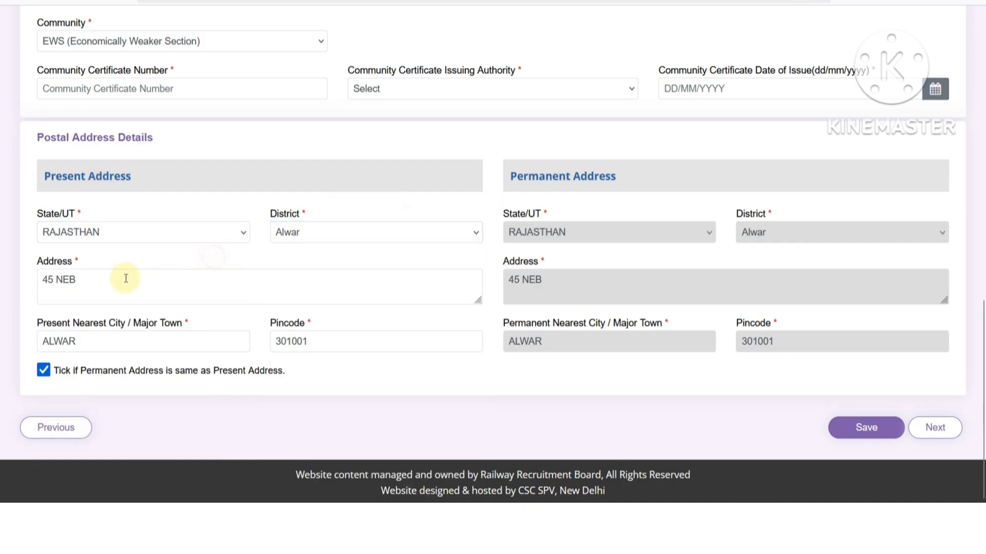
left_click(122, 278)
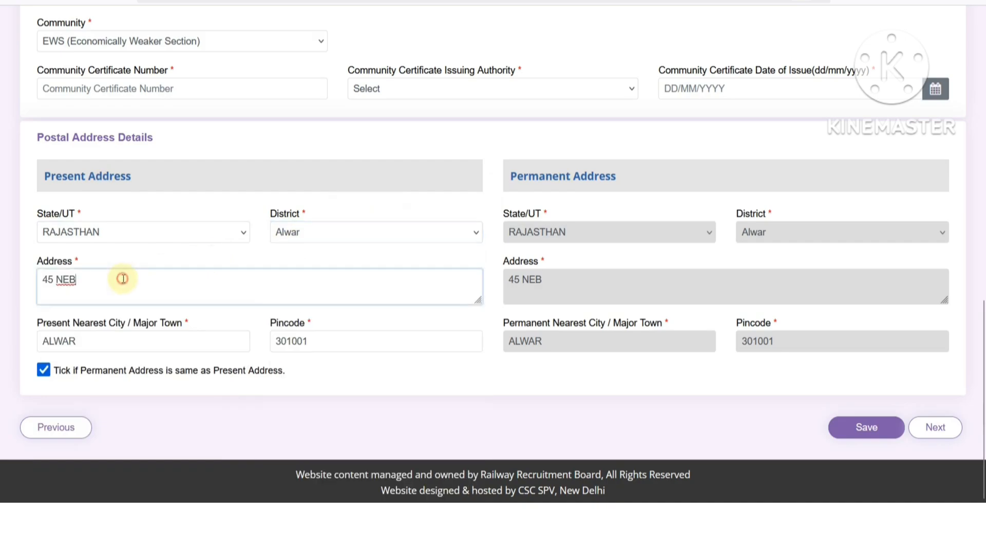
left_click(103, 344)
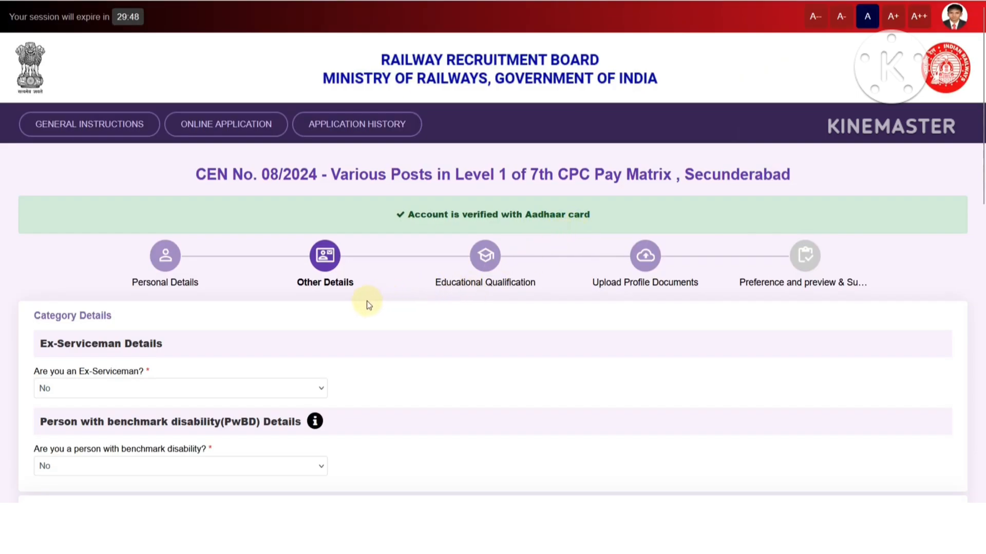
- Enlarge the page and mark the applicant as an Army ex-serviceman
scroll(367, 300, "down", 4)
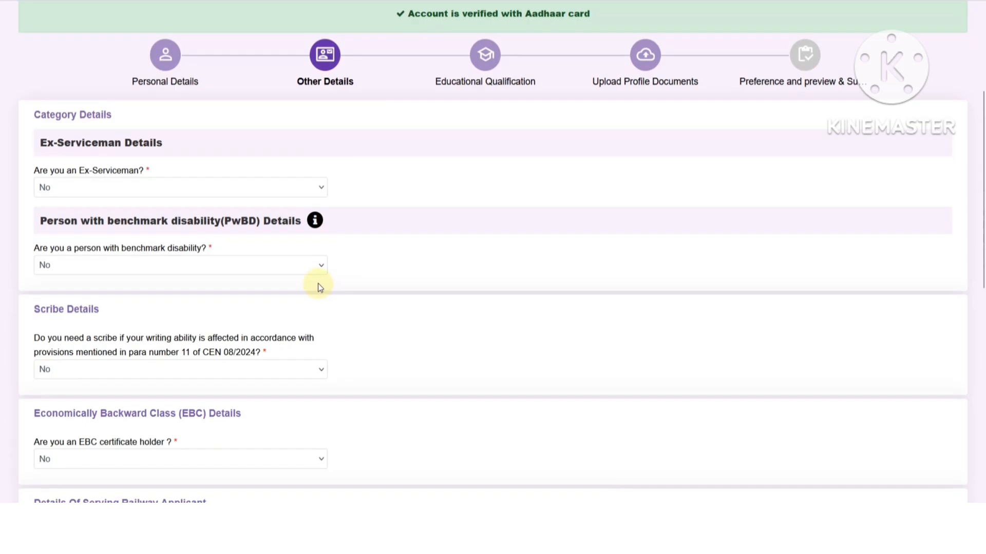
key("ctrl+plus")
left_click(145, 222)
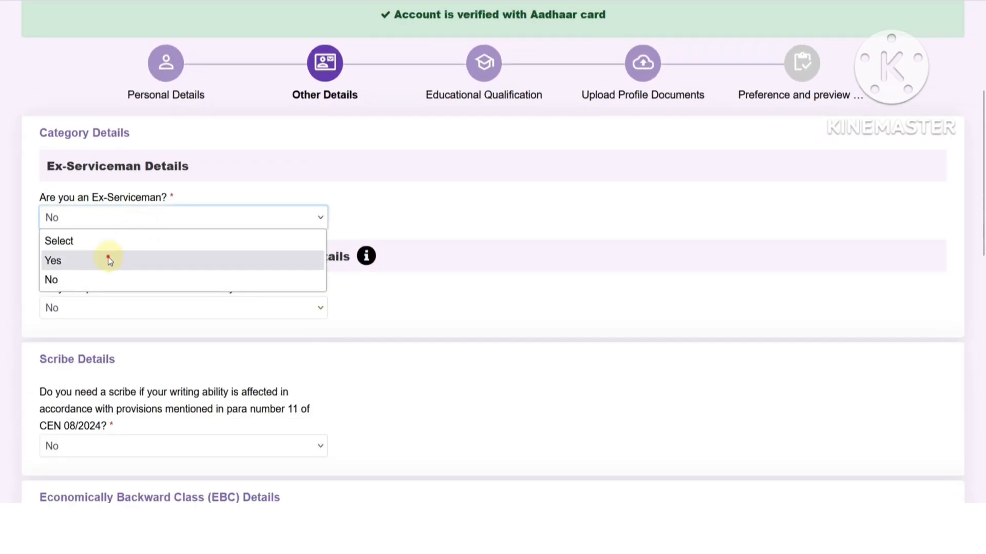
left_click(108, 259)
left_click(362, 225)
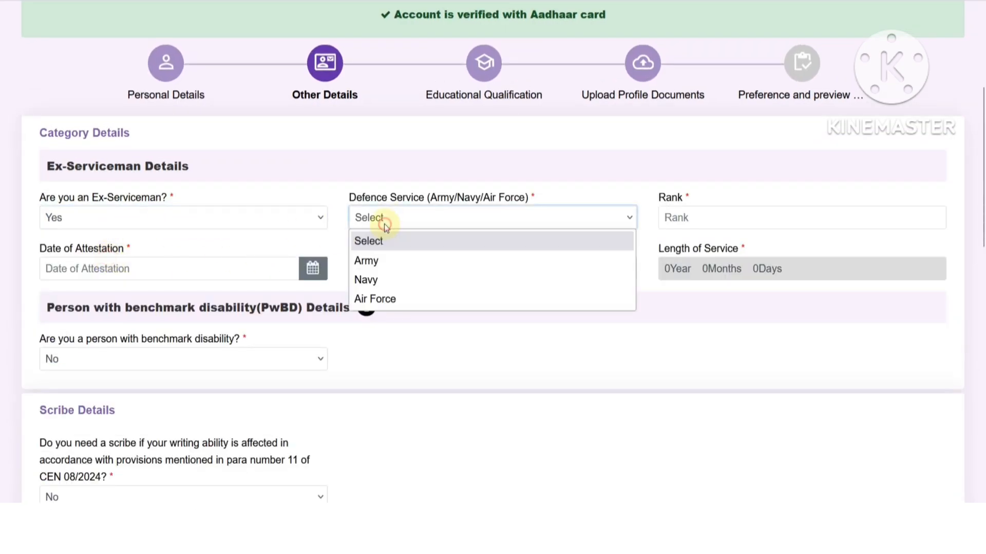
left_click(384, 260)
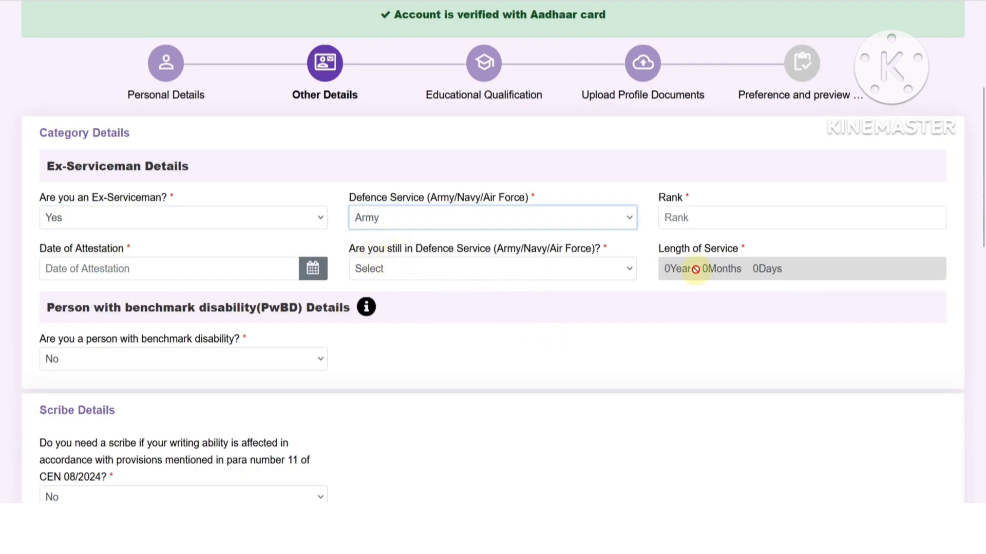
left_click(688, 221)
left_click(207, 266)
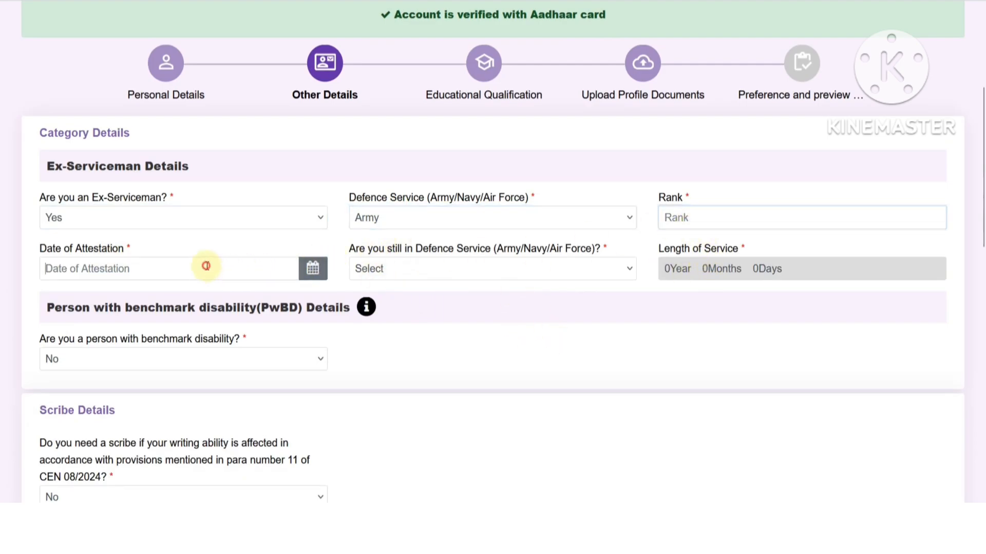
- Answer No to still being in service and No to re-employment, viewing the discharge fields
left_click(393, 271)
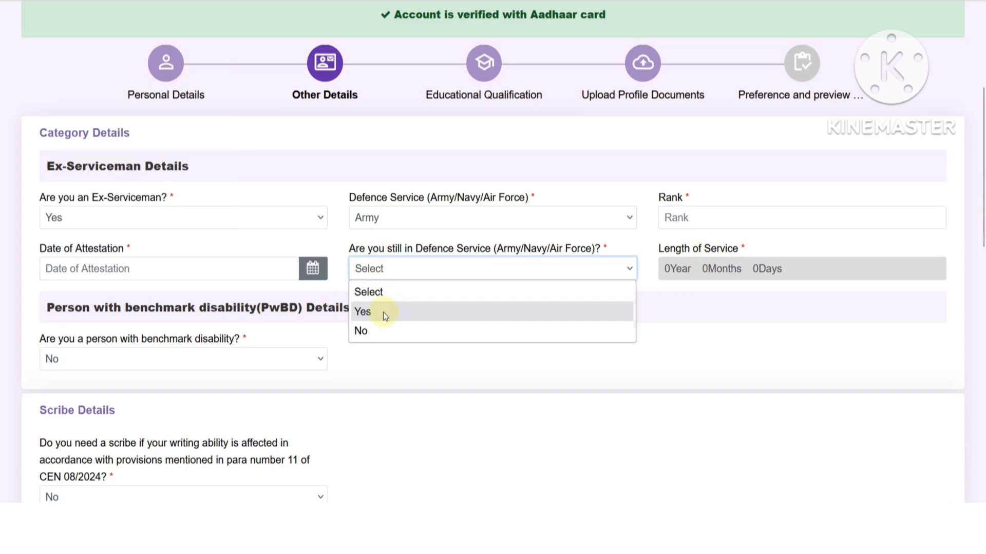
left_click(379, 330)
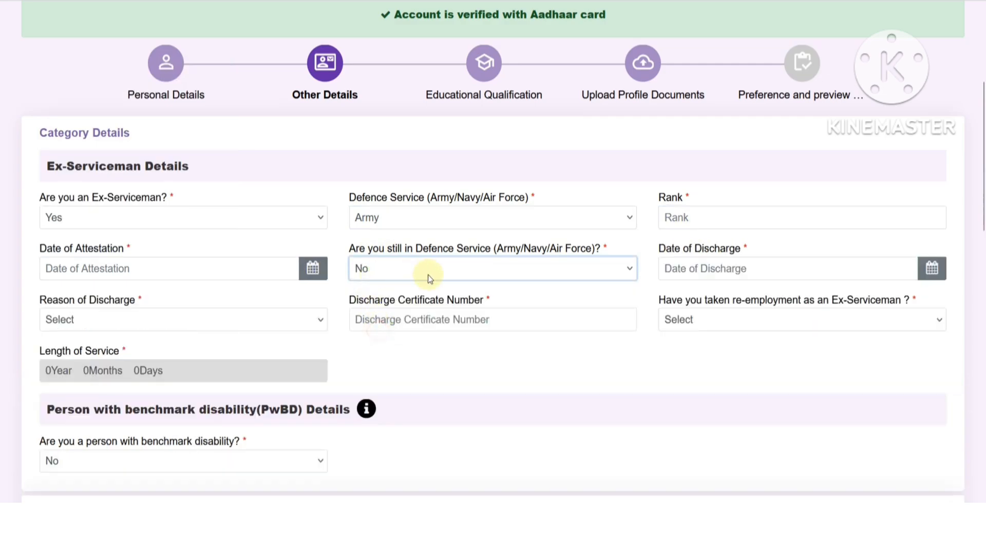
left_click(721, 272)
left_click(241, 322)
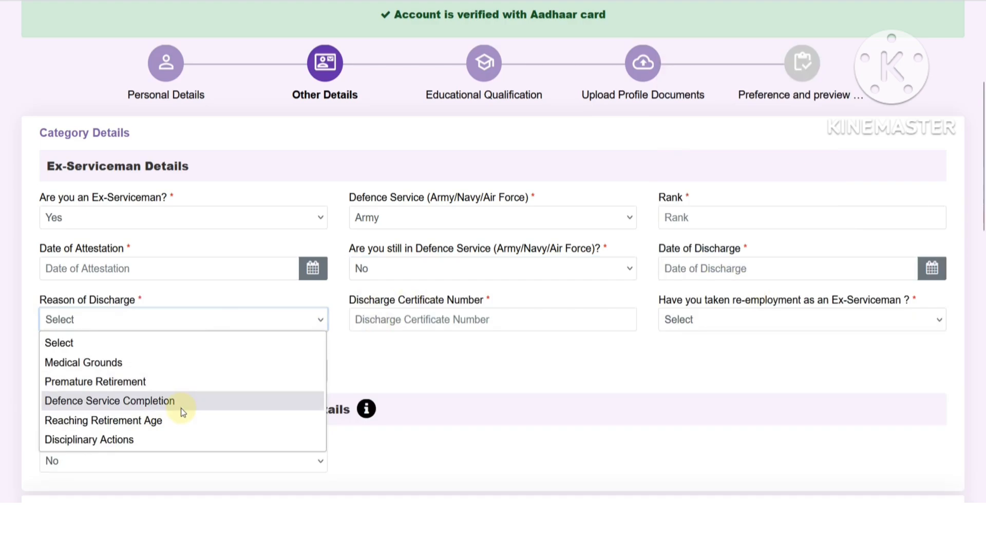
left_click(464, 368)
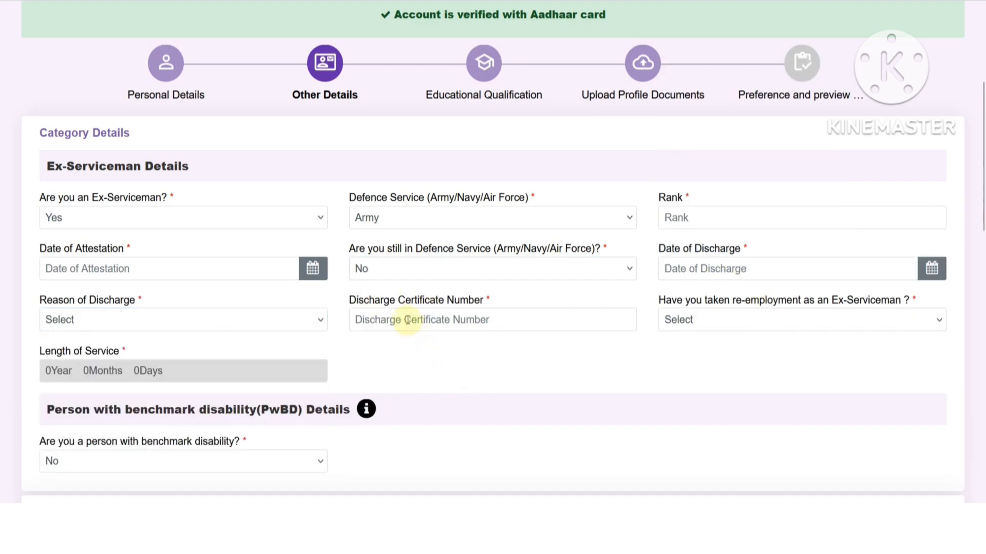
left_click(703, 325)
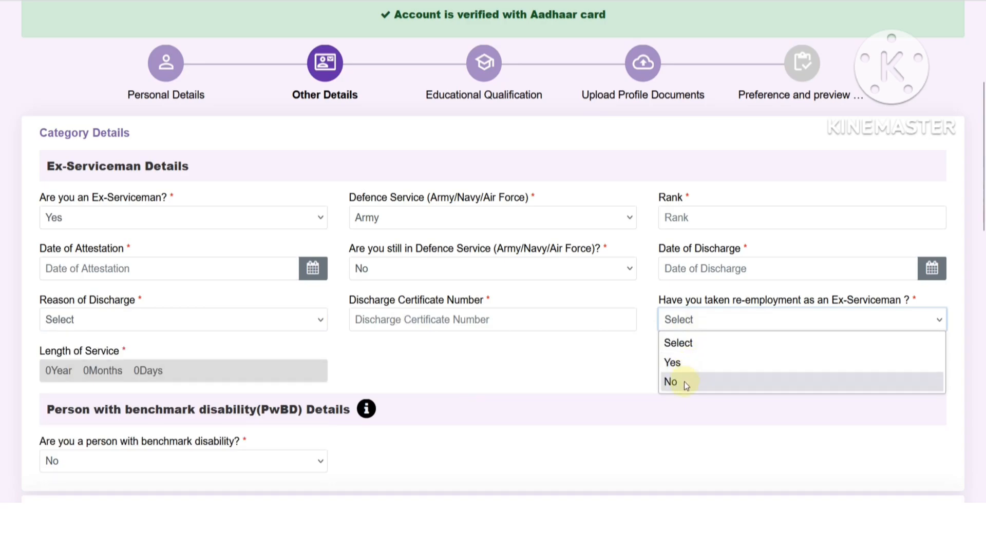
left_click(684, 381)
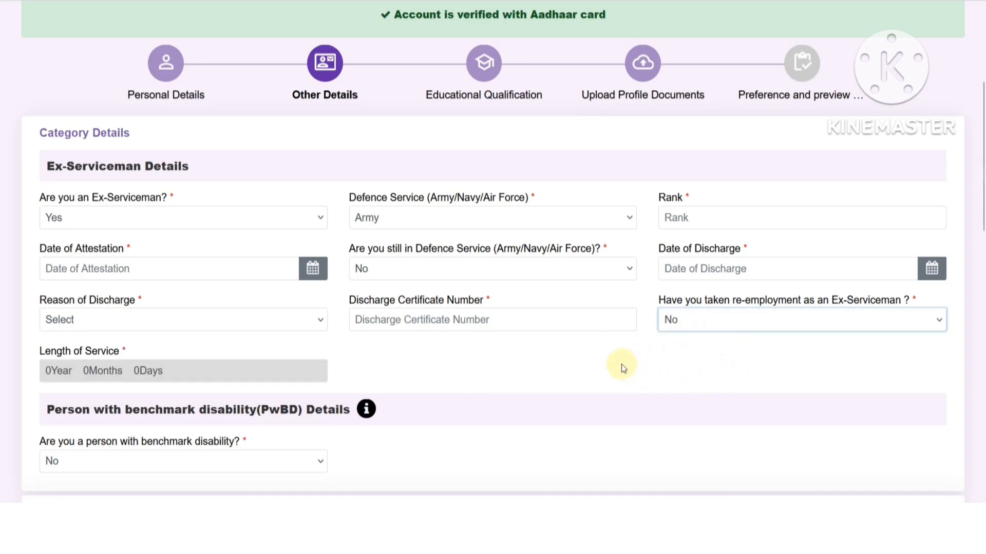
left_click(139, 219)
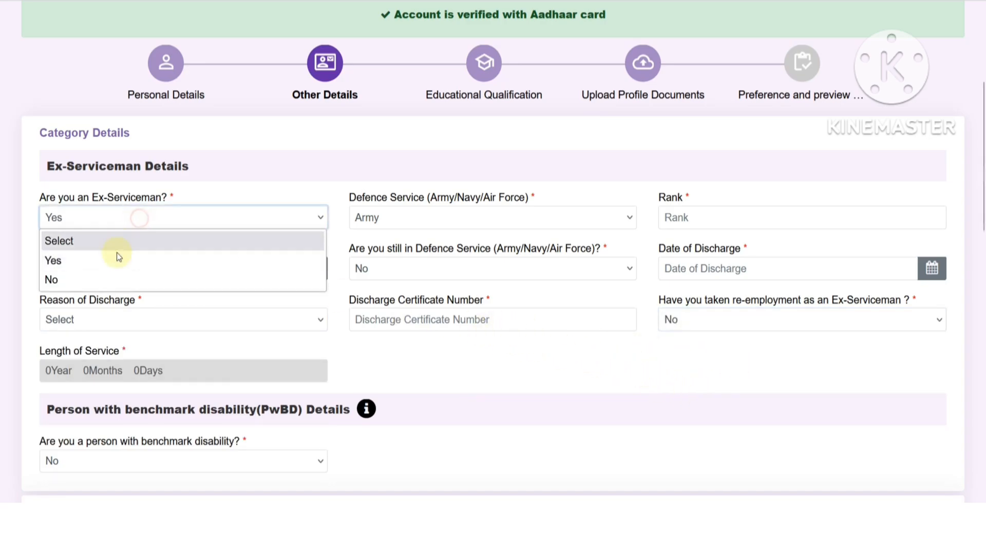
- Set Ex-Serviceman to No and try PwBD Yes with the Hearing Impairment (HI) category
left_click(103, 279)
left_click(166, 307)
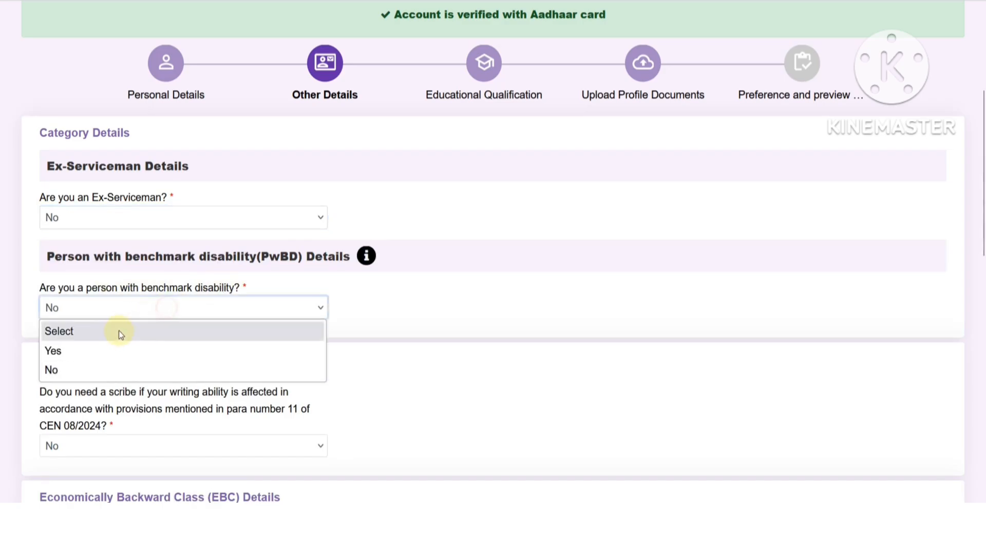
left_click(113, 343)
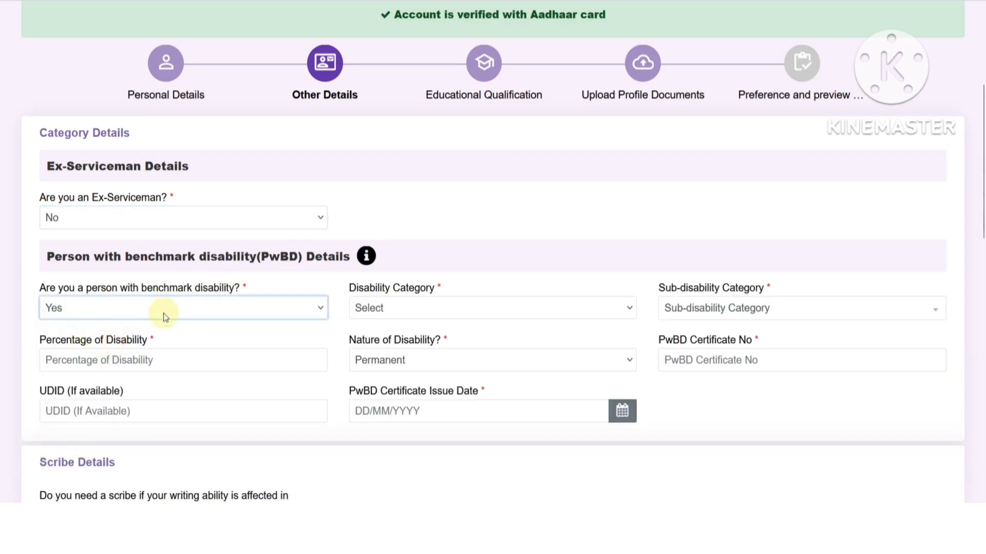
left_click(402, 314)
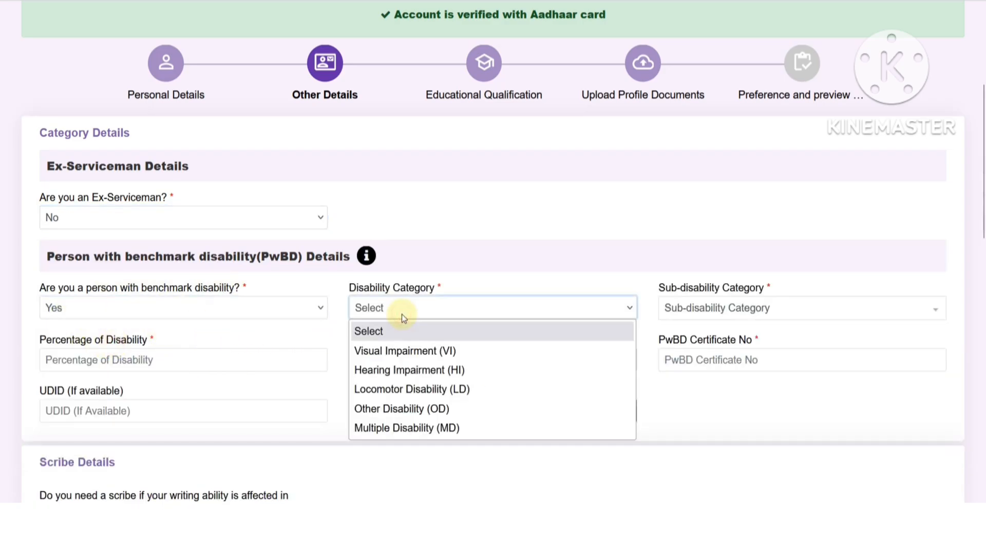
left_click(692, 309)
left_click(491, 310)
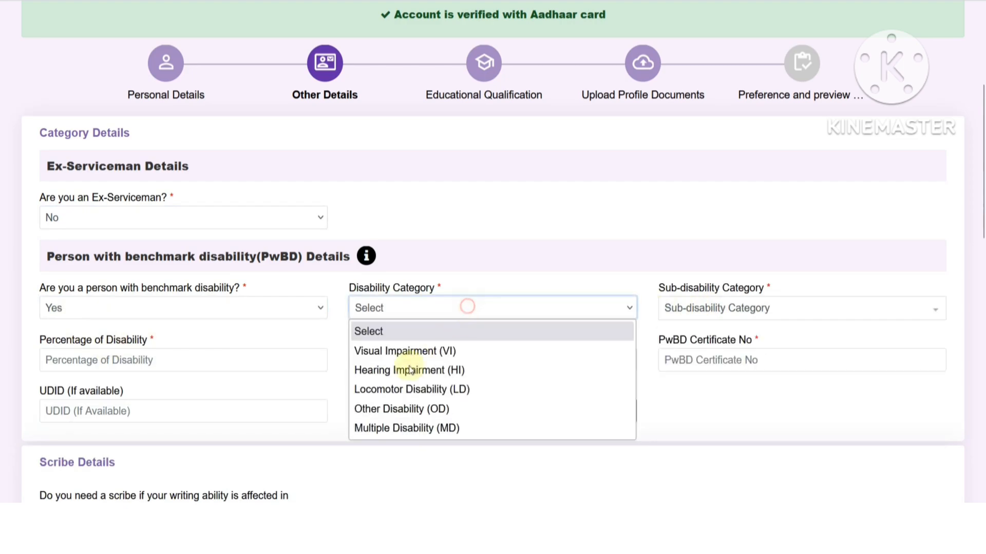
left_click(418, 371)
left_click(707, 319)
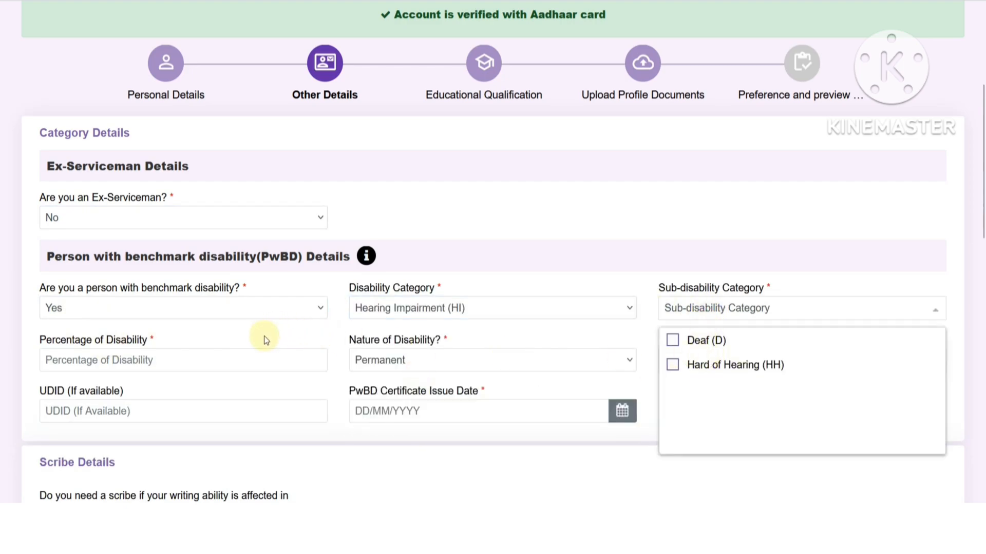
left_click(187, 357)
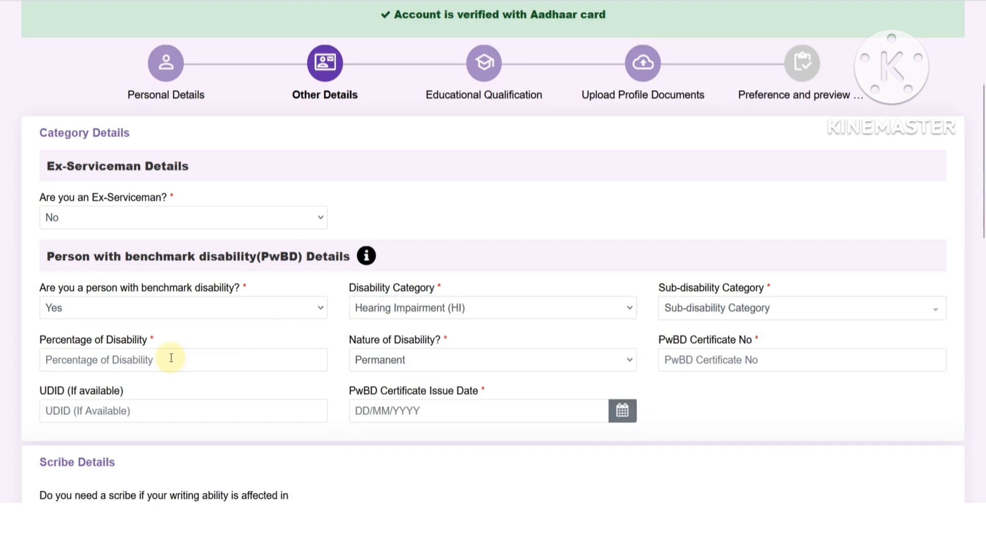
- Look over the Permanent nature and PwBD certificate fields, then change PwBD back to No
left_click(406, 360)
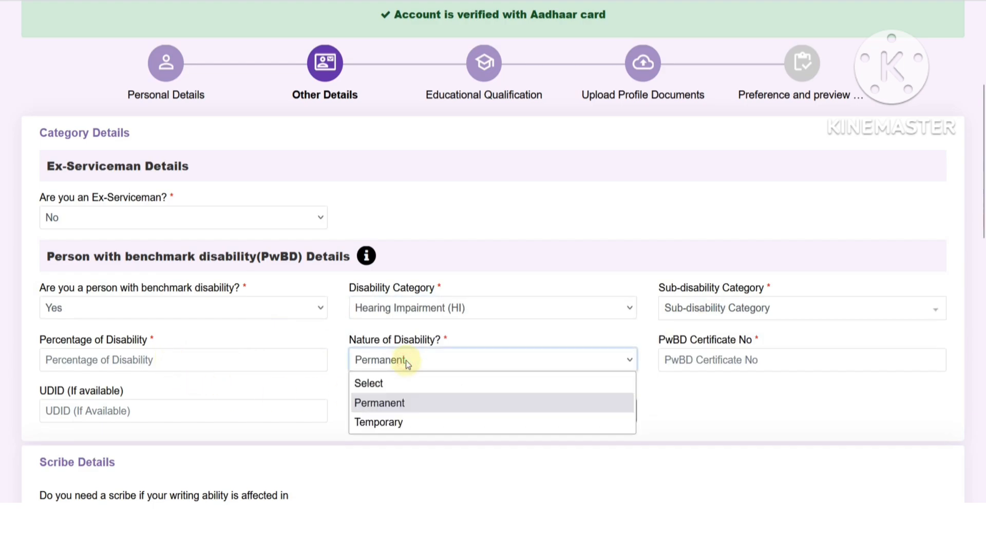
left_click(565, 340)
left_click(707, 361)
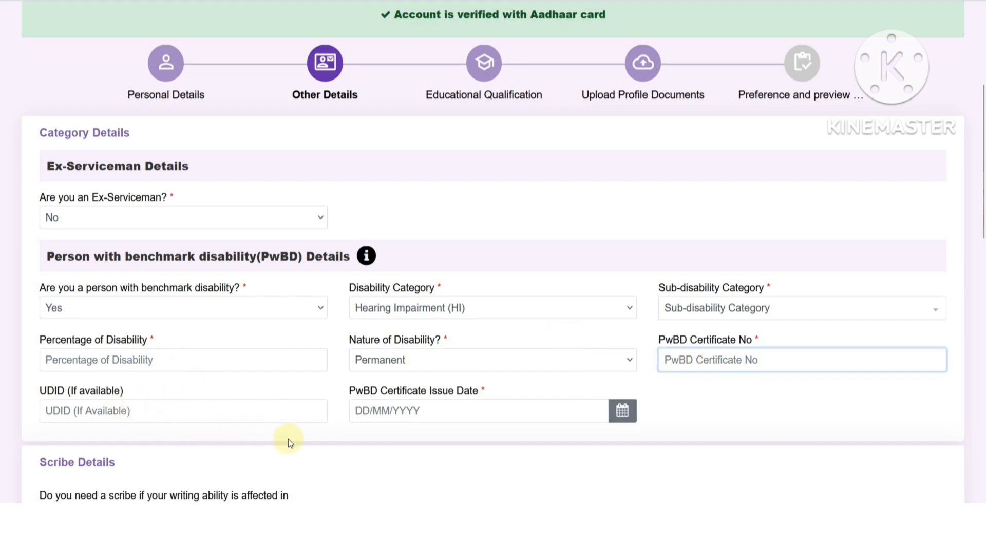
left_click(622, 411)
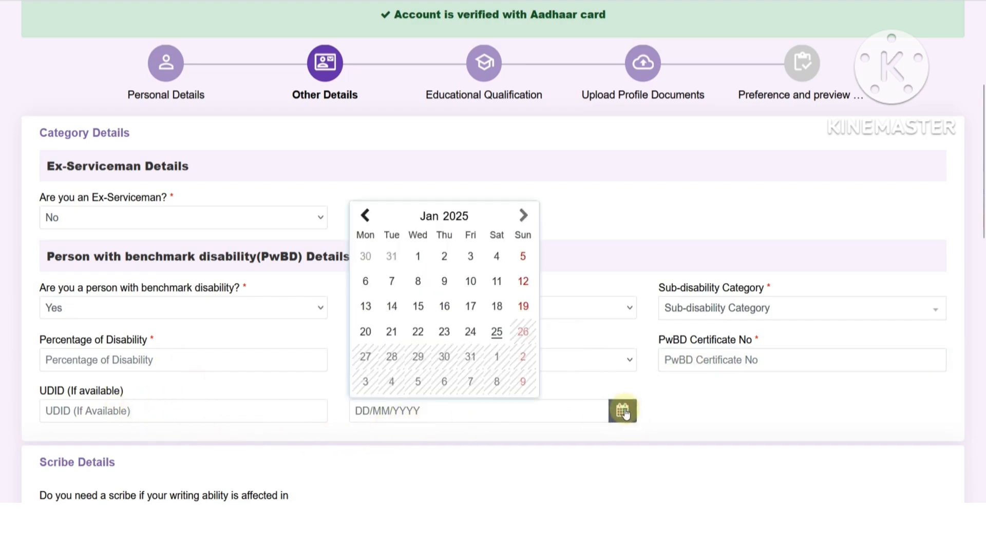
left_click(665, 400)
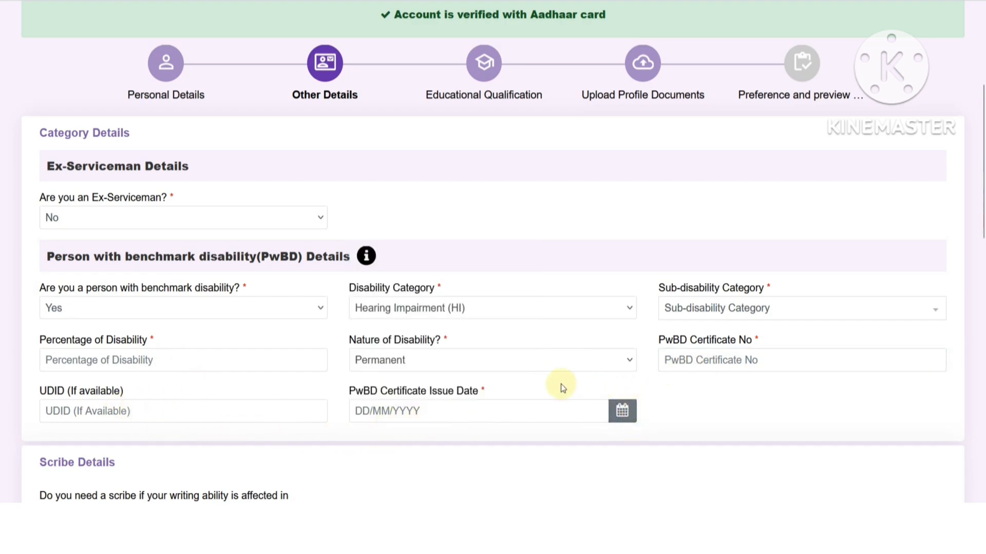
left_click(74, 312)
left_click(56, 367)
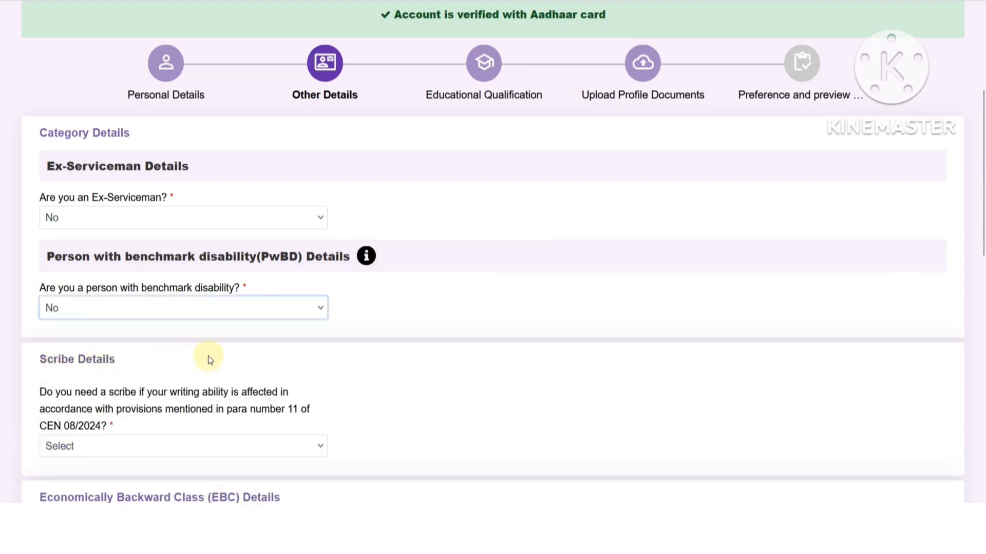
- Read the scribe question and confirm the disability answer stays No
scroll(112, 379, "down", 2)
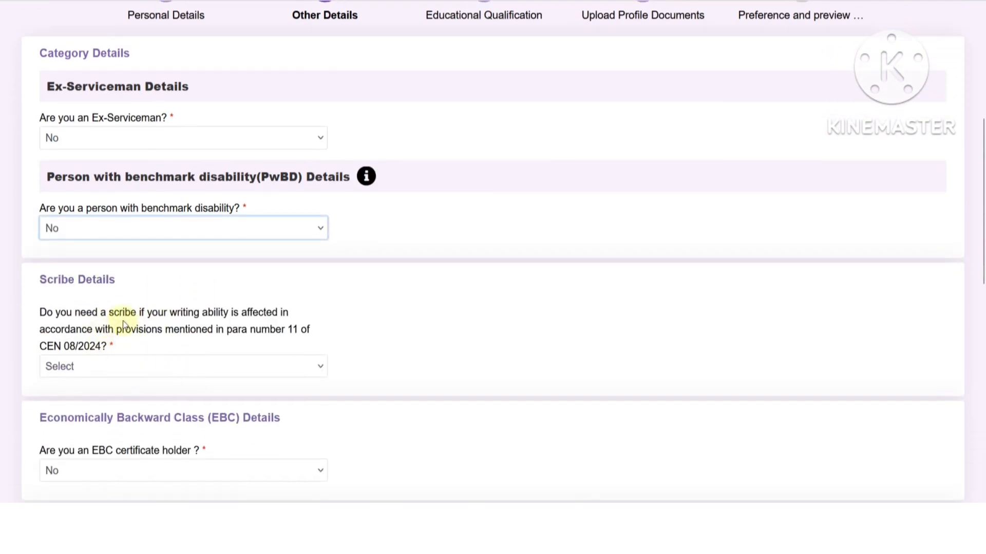
left_click_drag(176, 317, 220, 317)
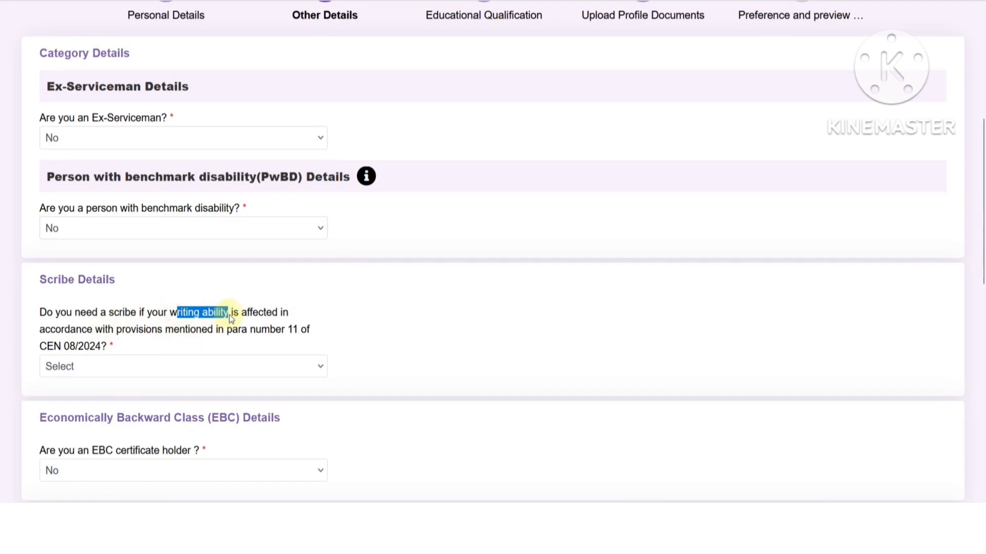
left_click(356, 319)
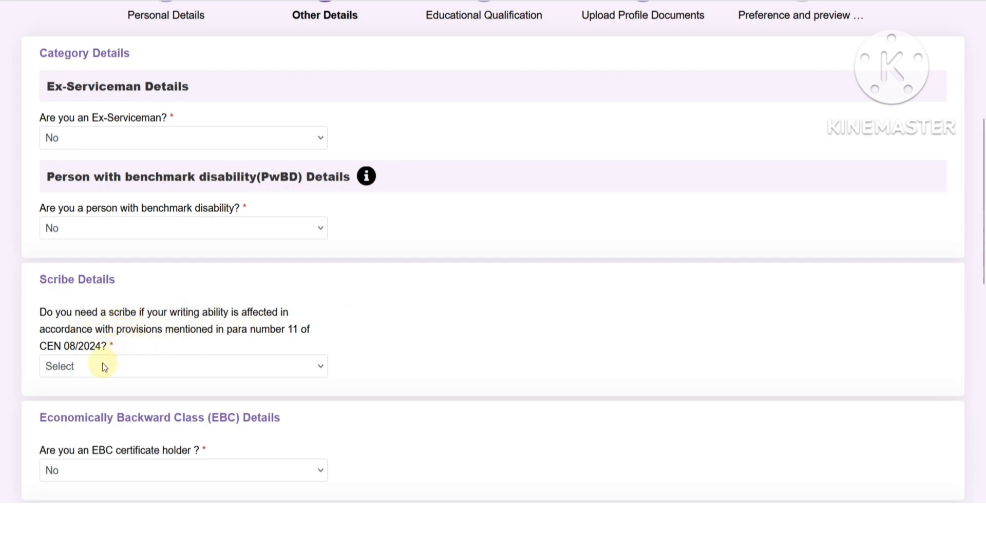
left_click(131, 231)
left_click(365, 277)
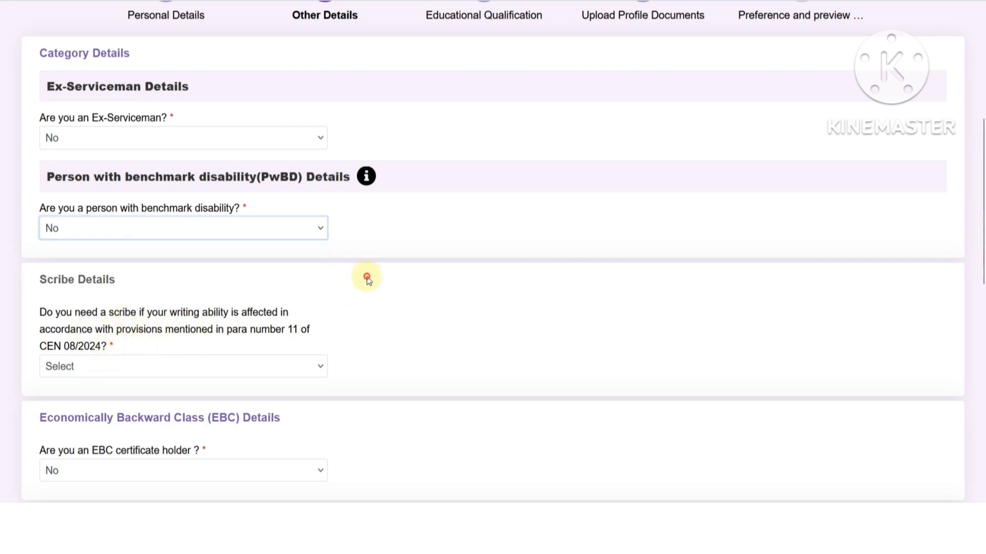
- Try Yes for a scribe, acknowledge its notice, then change the scribe answer to No
left_click(105, 368)
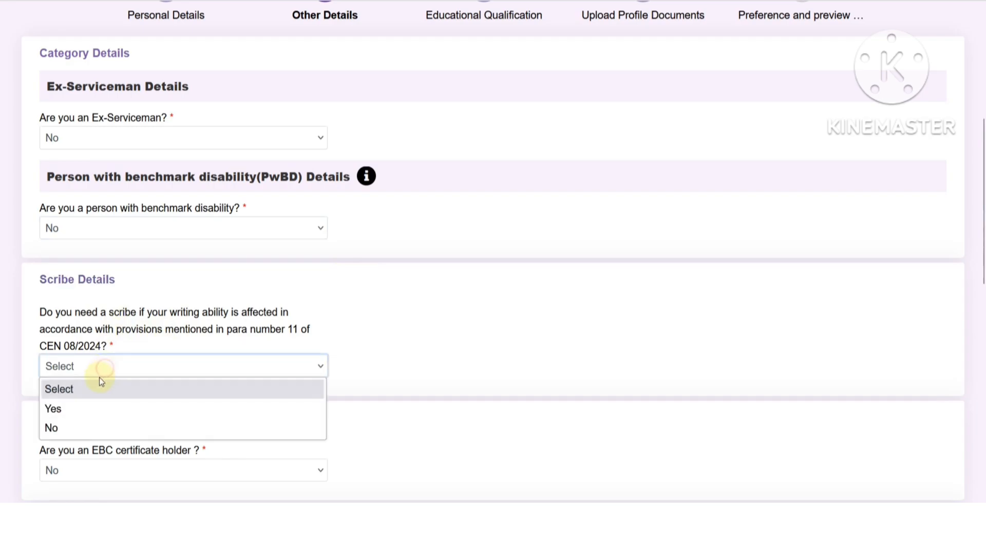
left_click(82, 410)
left_click(457, 314)
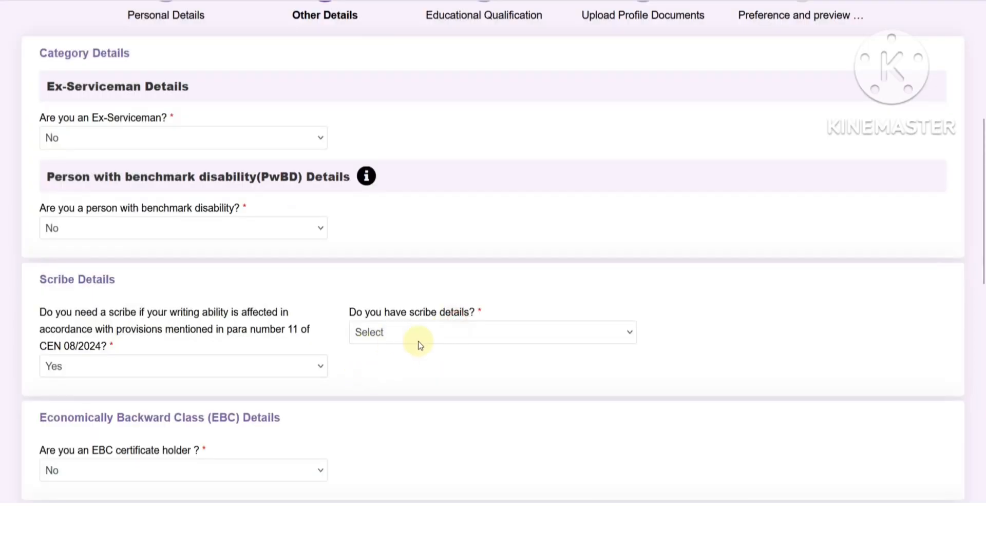
left_click(401, 334)
left_click(138, 367)
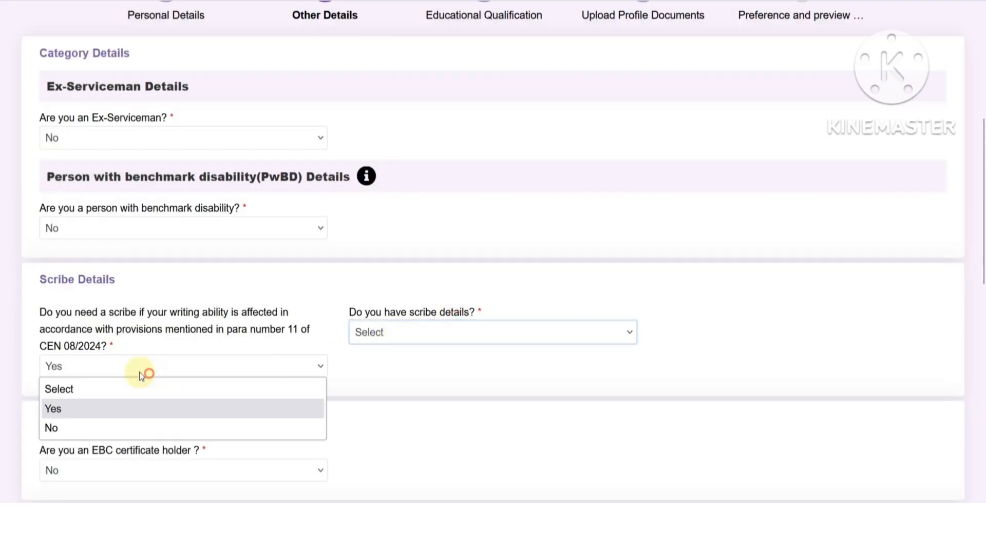
left_click(82, 427)
scroll(175, 367, "down", 2)
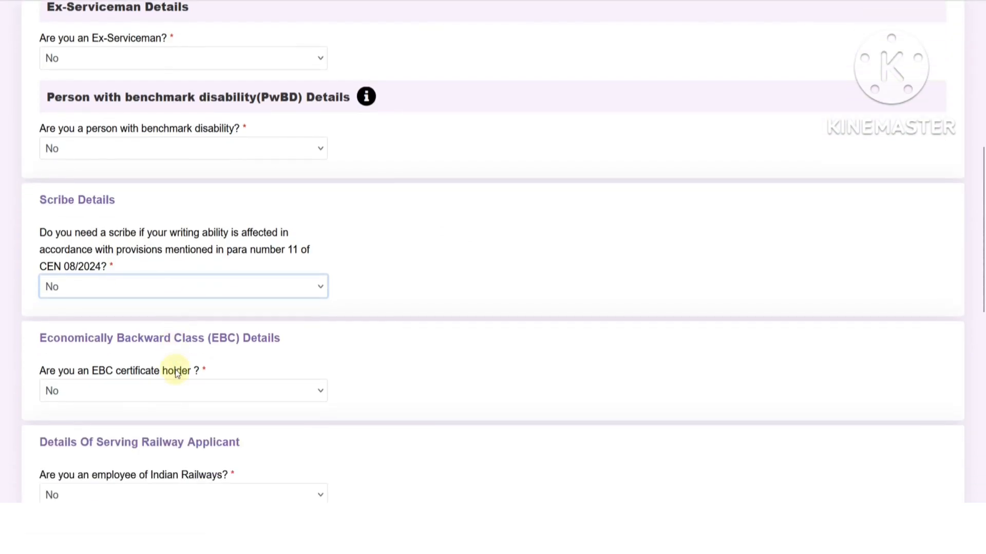
- Answer Yes to EBC certificate holder and accept the notice on income limit and BPL Card eligibility
left_click(139, 398)
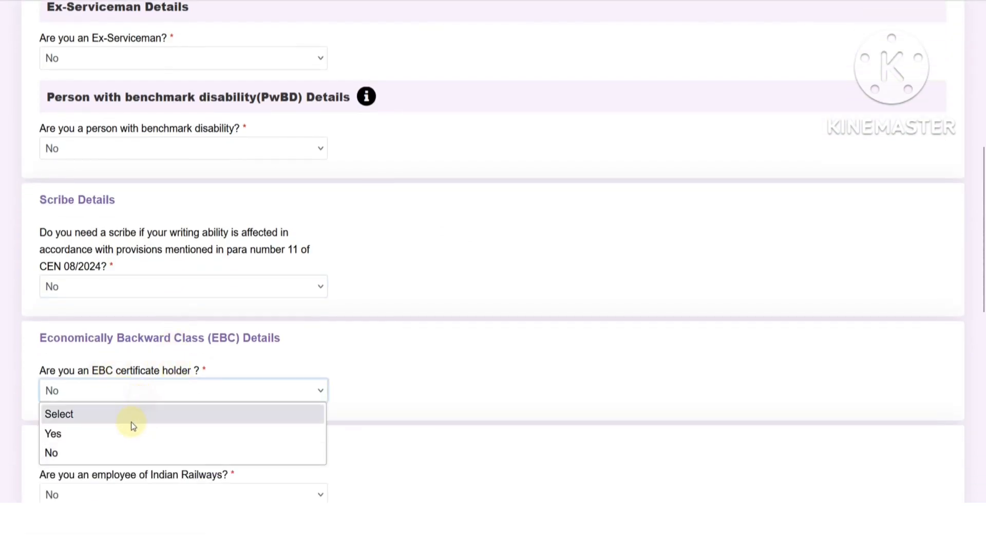
left_click(127, 432)
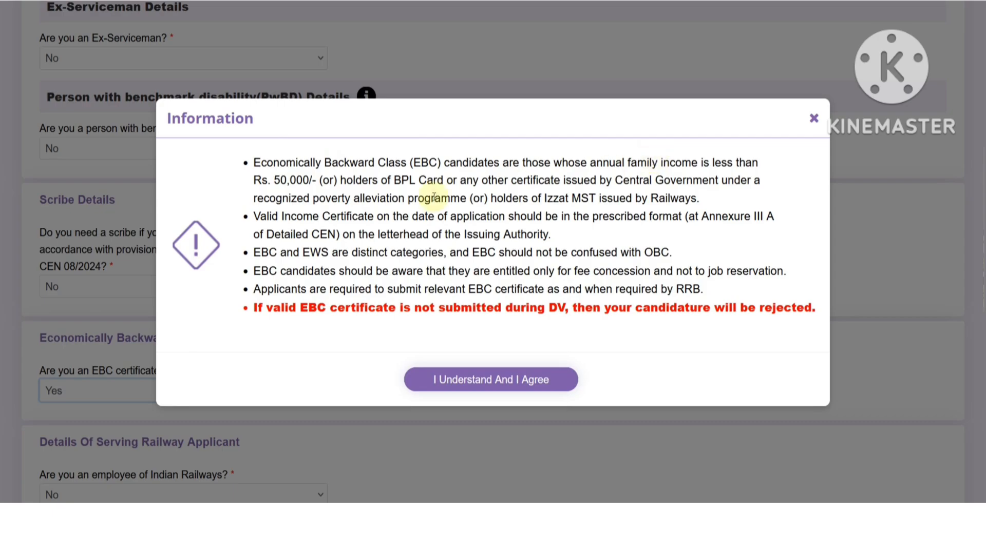
left_click_drag(303, 182, 335, 181)
left_click_drag(394, 181, 486, 182)
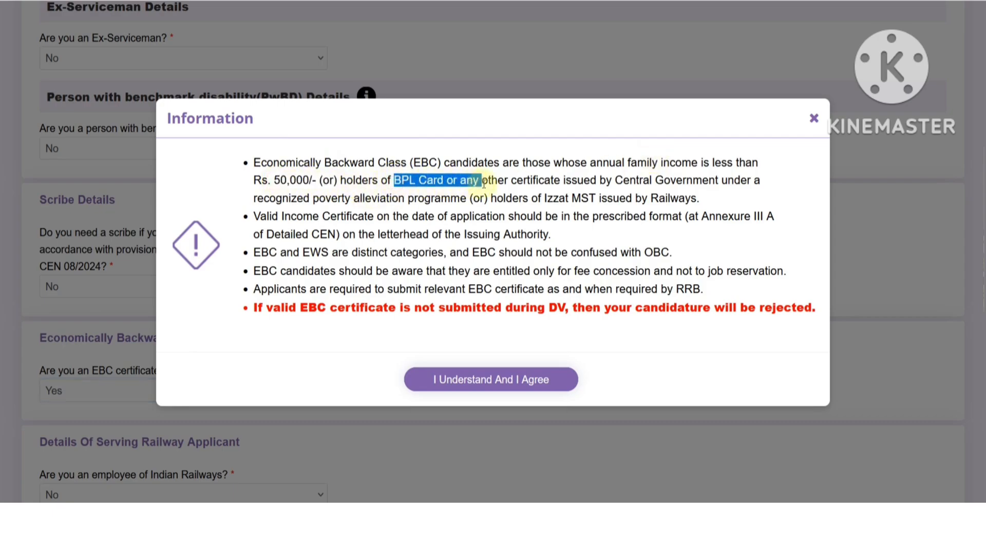
left_click(519, 191)
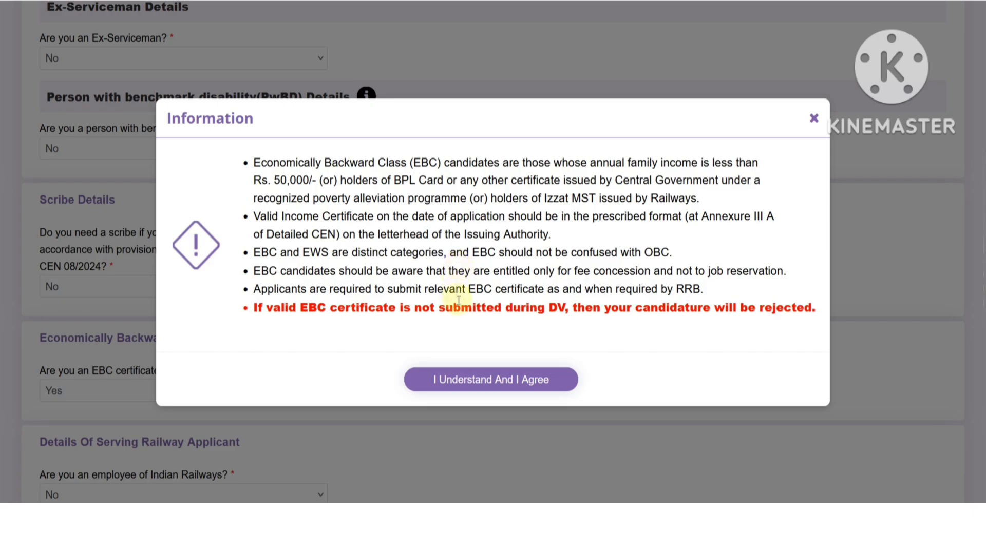
left_click(415, 379)
- Choose Yes for the fee concession and look at the certificate number and issuing authority fields, leaving them blank
scroll(417, 363, "down", 2)
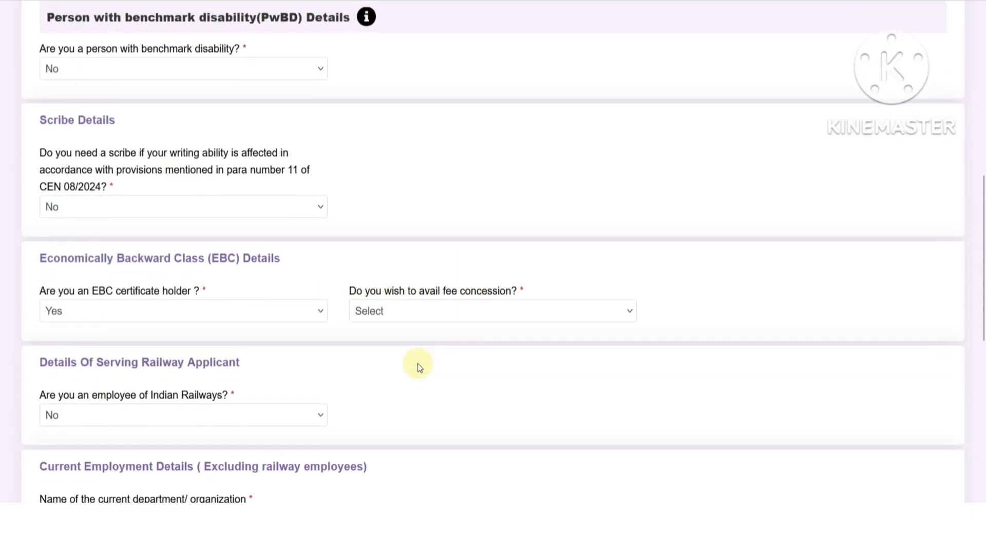
left_click(402, 312)
left_click(392, 351)
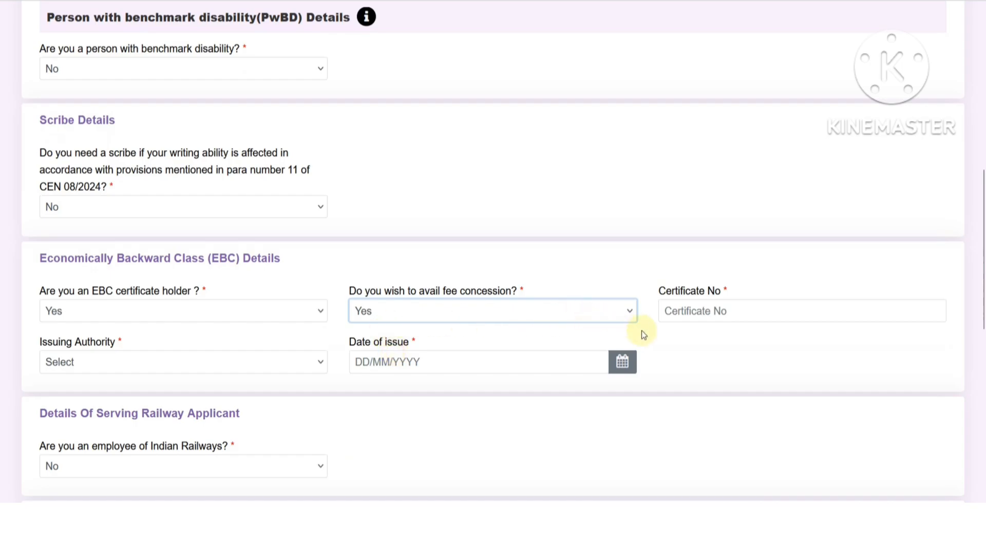
left_click(681, 318)
left_click(206, 353)
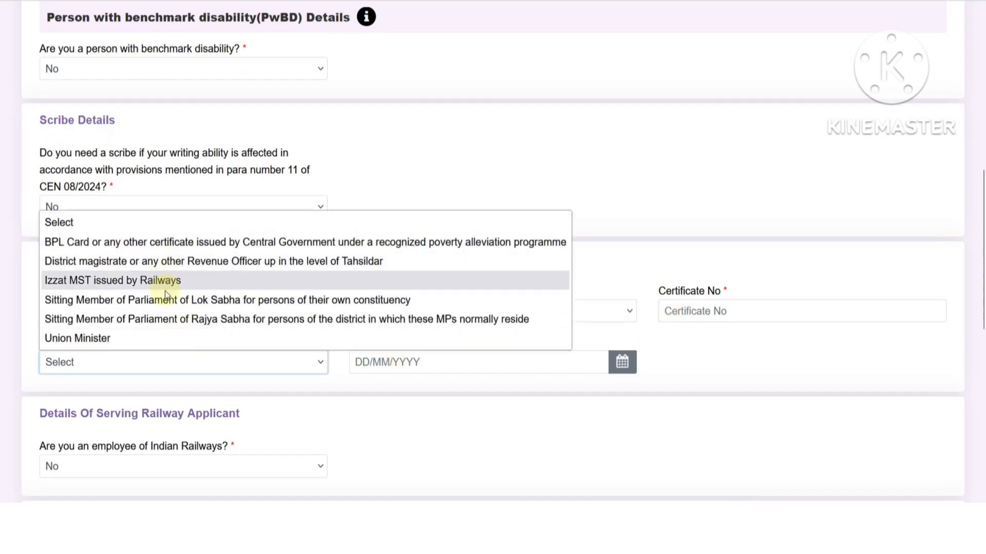
left_click(396, 387)
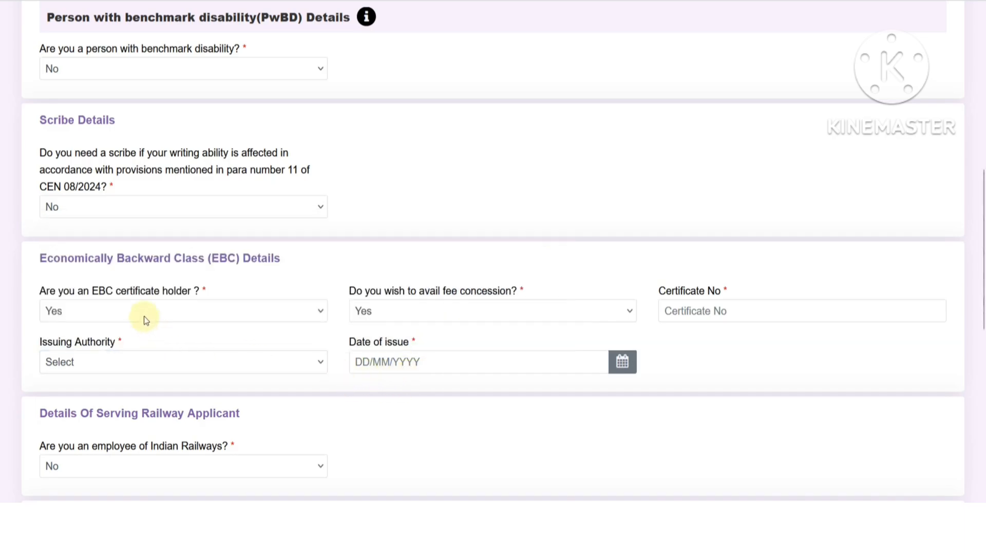
scroll(167, 329, "up", 2)
left_click(129, 389)
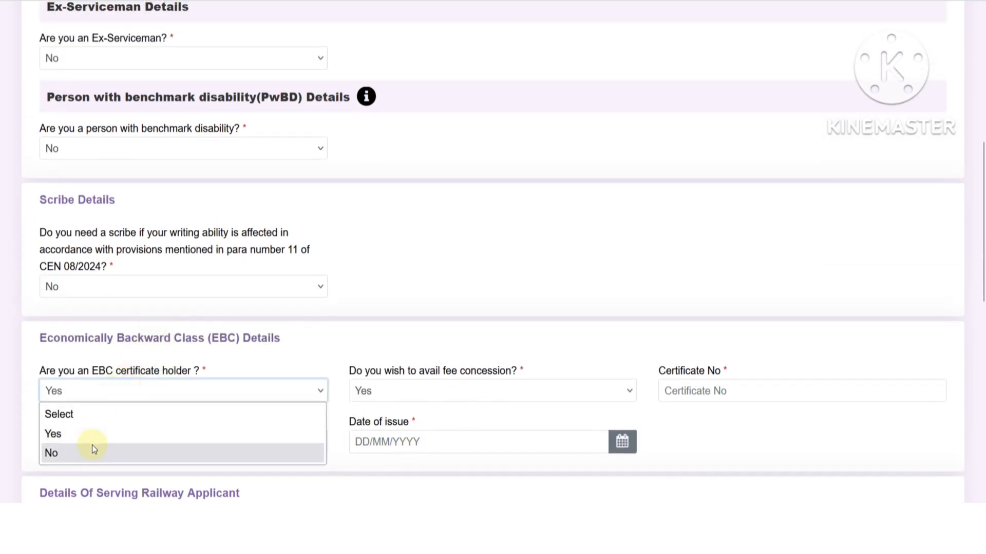
- Change EBC holder to No, answer Yes to Railways employee and NOC applied, and accept the NOC notice
left_click(91, 447)
key("Tab")
scroll(187, 259, "down", 3)
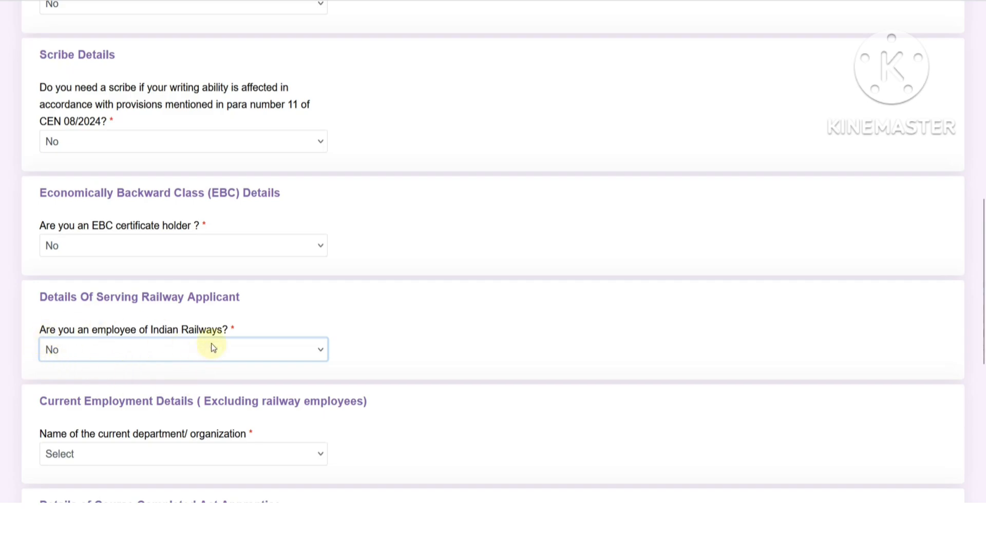
left_click(113, 350)
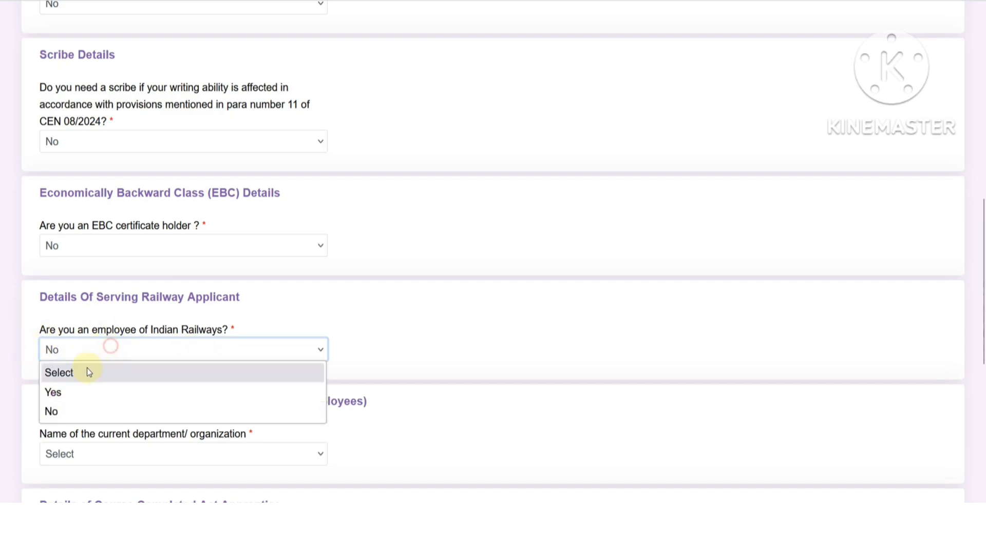
left_click(80, 391)
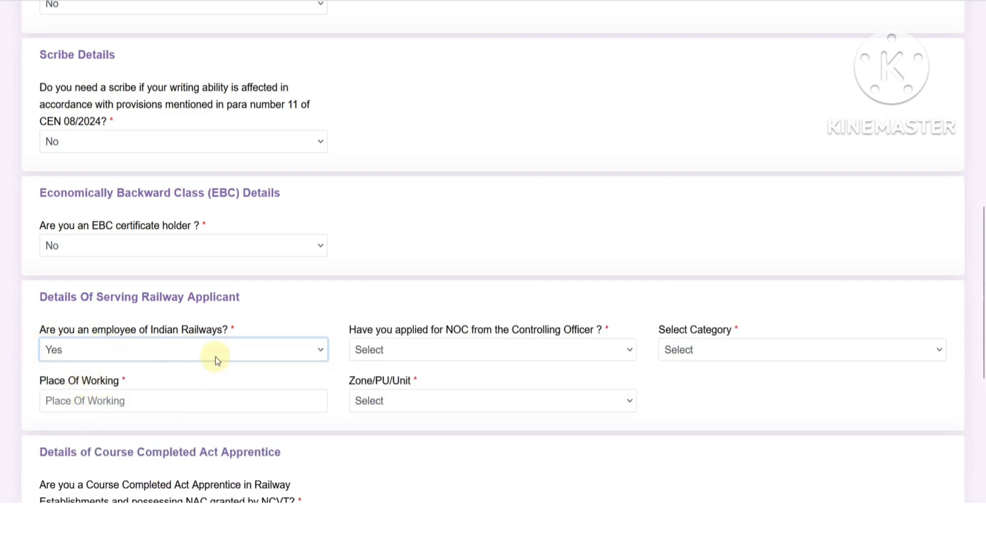
left_click(412, 352)
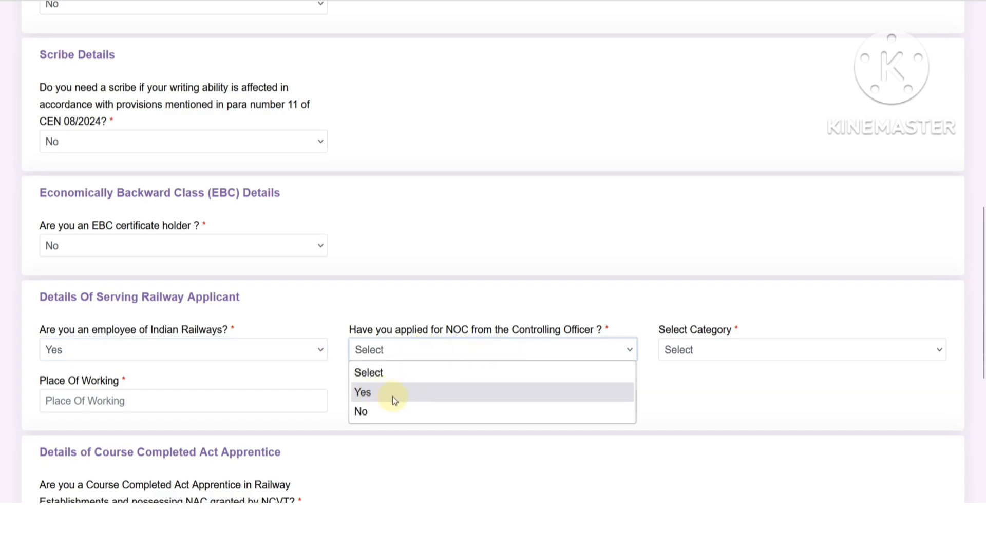
left_click(375, 393)
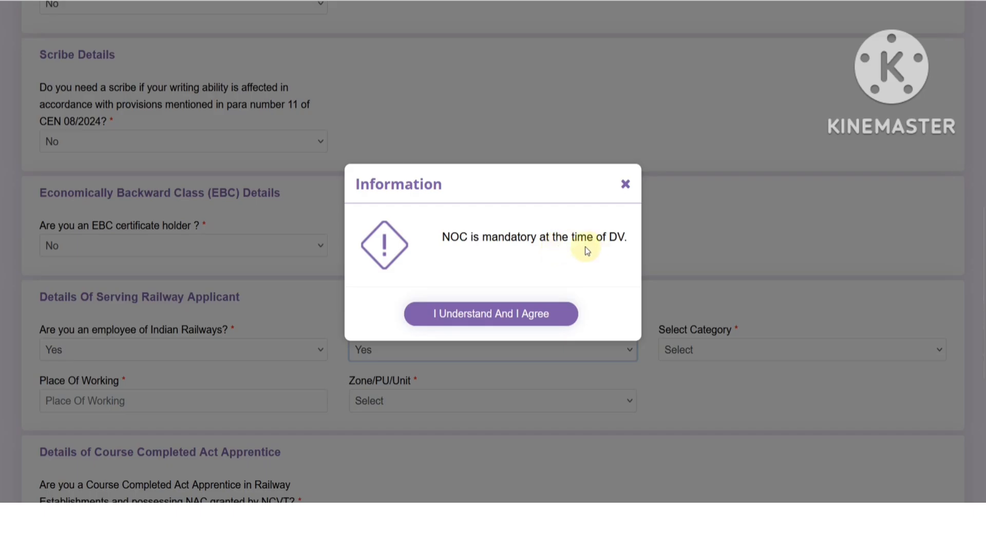
left_click(480, 320)
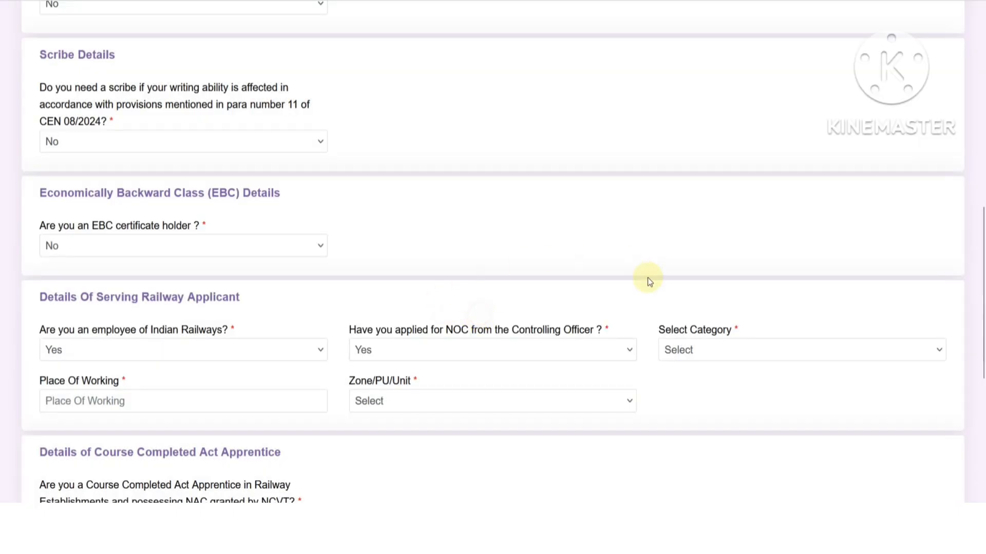
- Look through the employee category, Place Of Working and Zone/PU/Unit fields without choosing anything
left_click(680, 349)
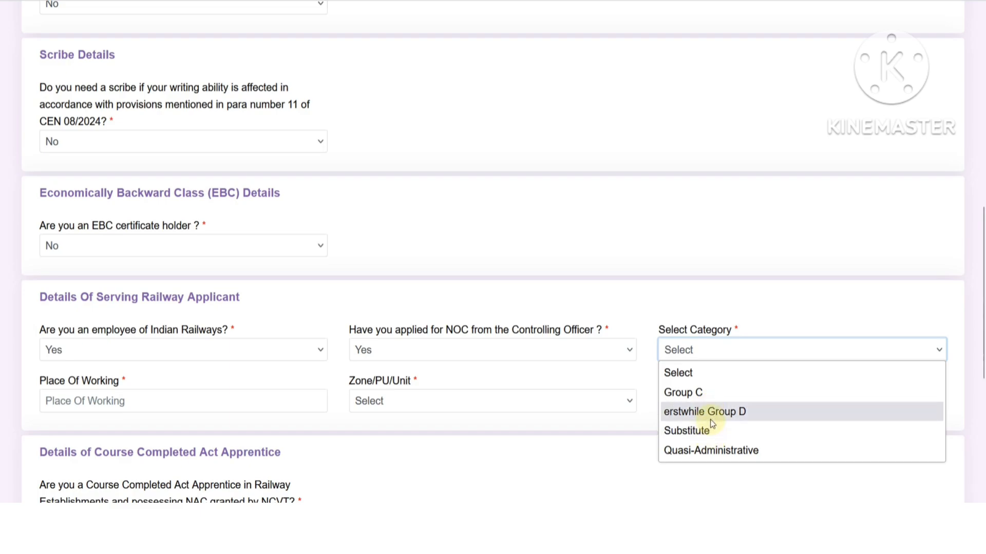
left_click(168, 418)
left_click(163, 405)
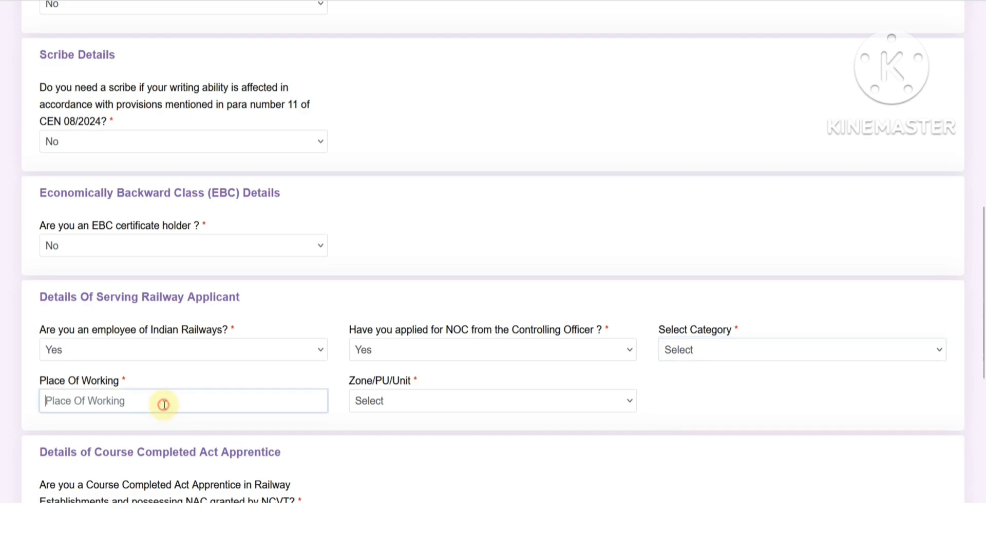
left_click(403, 402)
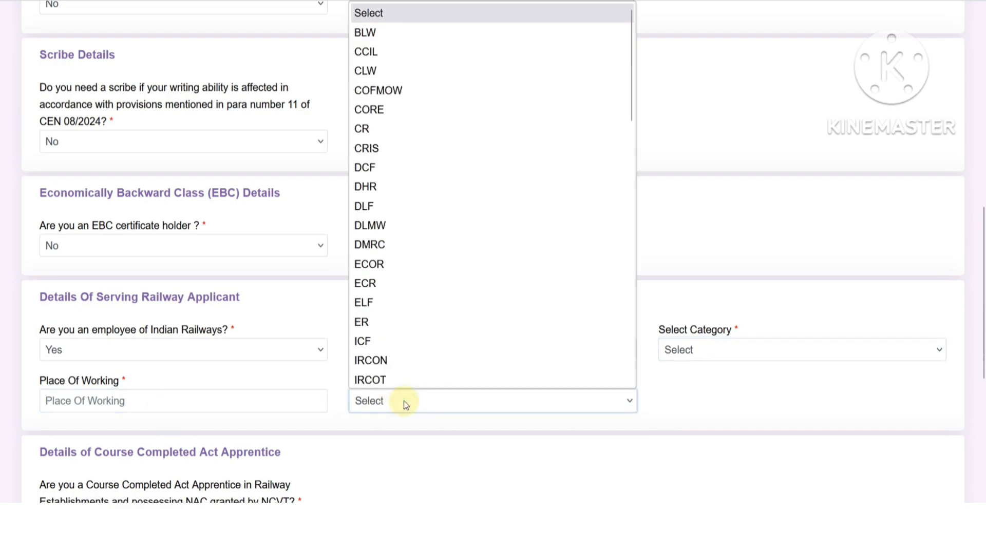
scroll(462, 277, "down", 15)
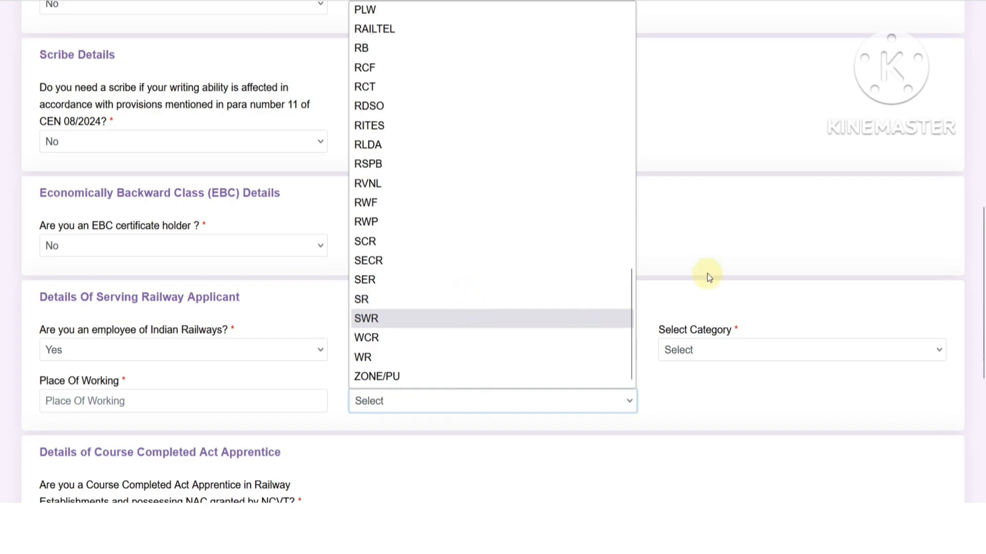
left_click(691, 246)
left_click(116, 358)
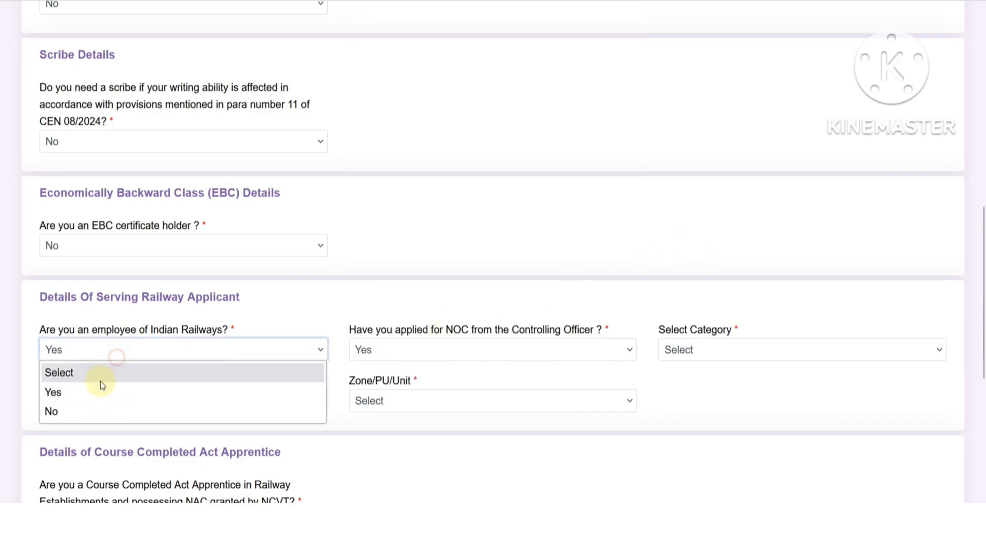
- Answer No to the Indian Railways employee question and set current department to Not Applicable
left_click(92, 411)
scroll(681, 318, "down", 3)
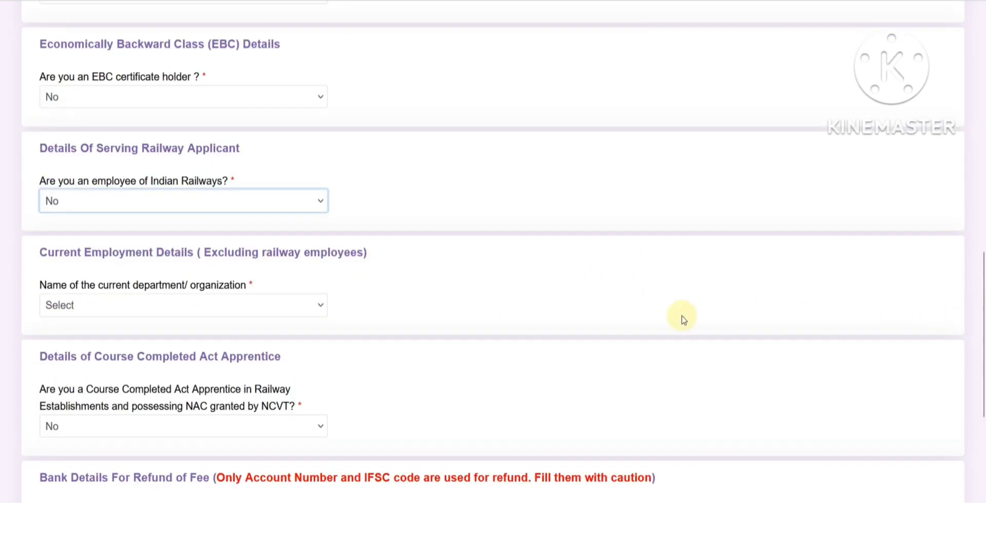
left_click(143, 305)
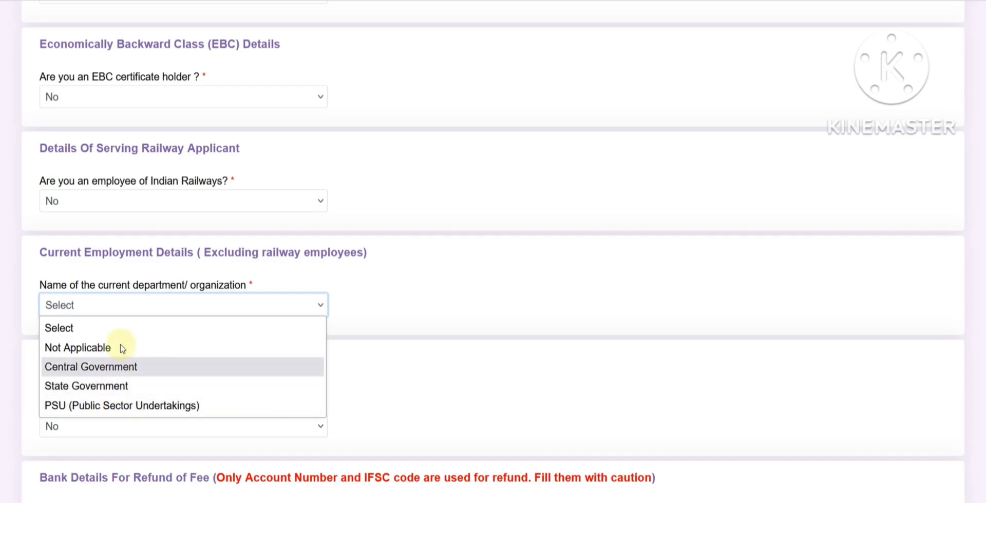
left_click(112, 371)
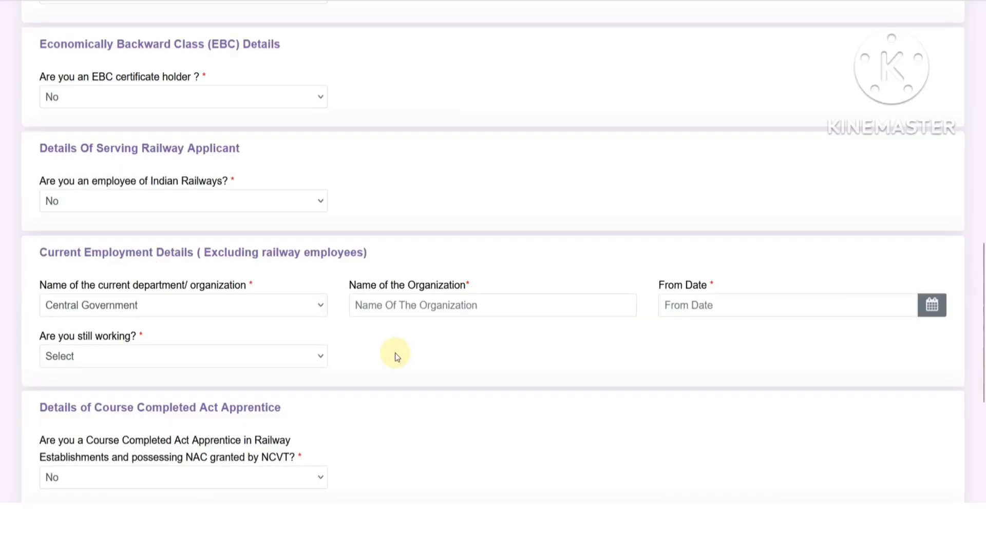
left_click(407, 318)
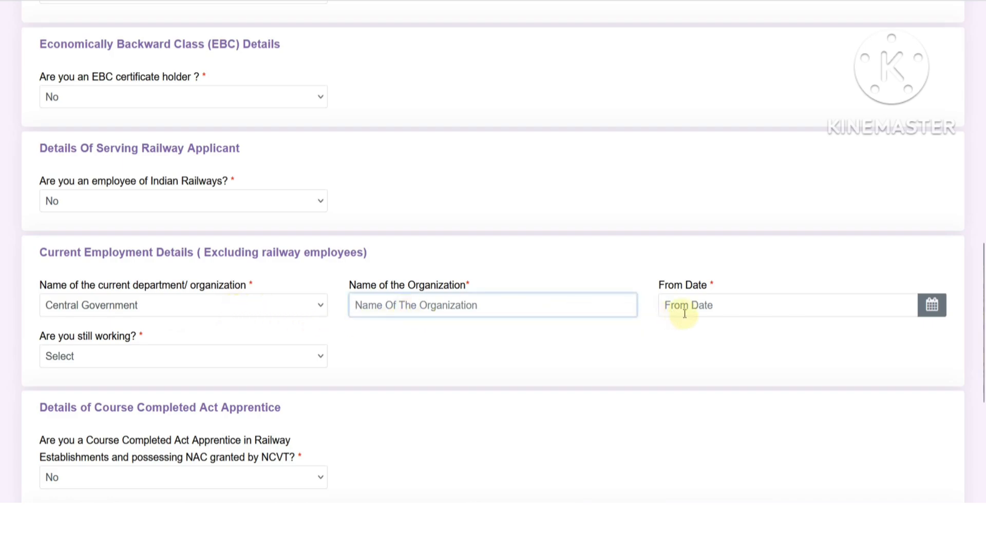
left_click(146, 355)
left_click(103, 398)
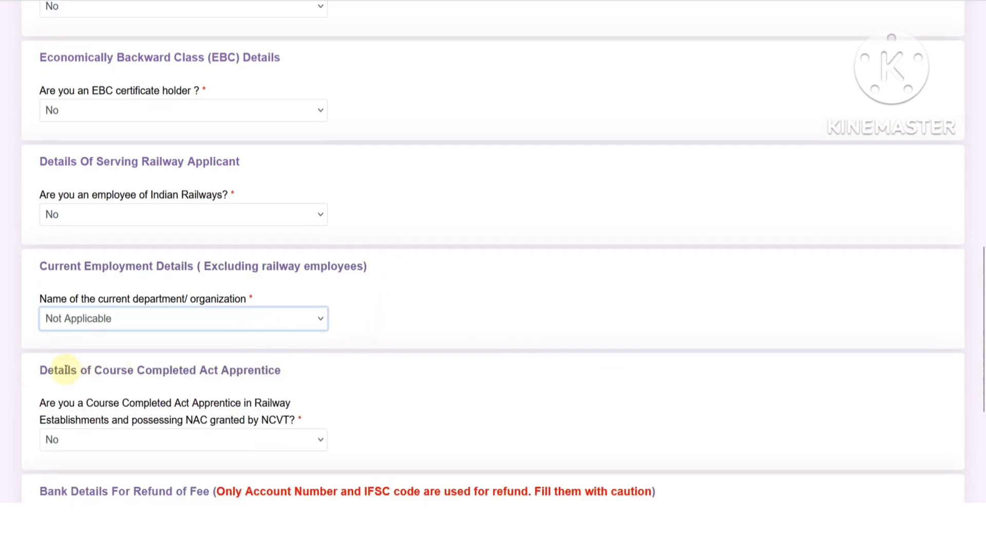
- Check the Course Completed Act Apprentice and 12.0 Railway Act Apprentices headings, then open the NCVT question's answers
left_click_drag(43, 371, 281, 371)
left_click(303, 374)
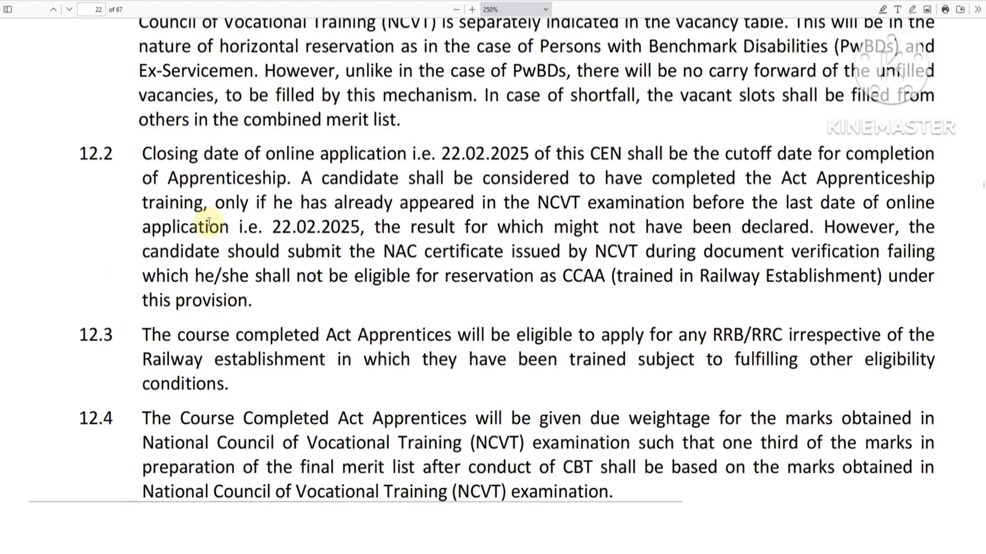
scroll(343, 250, "up", 1)
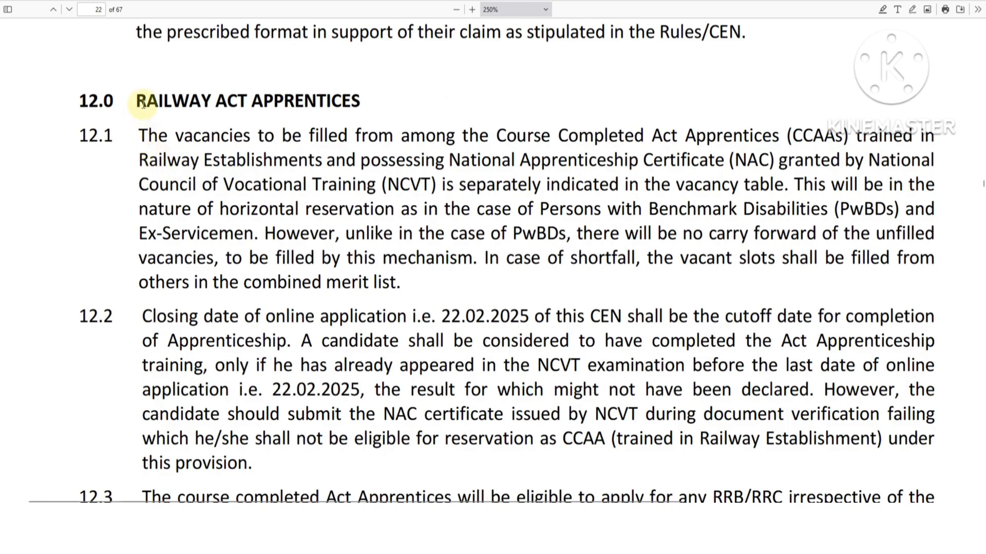
left_click_drag(147, 101, 336, 101)
left_click(352, 101)
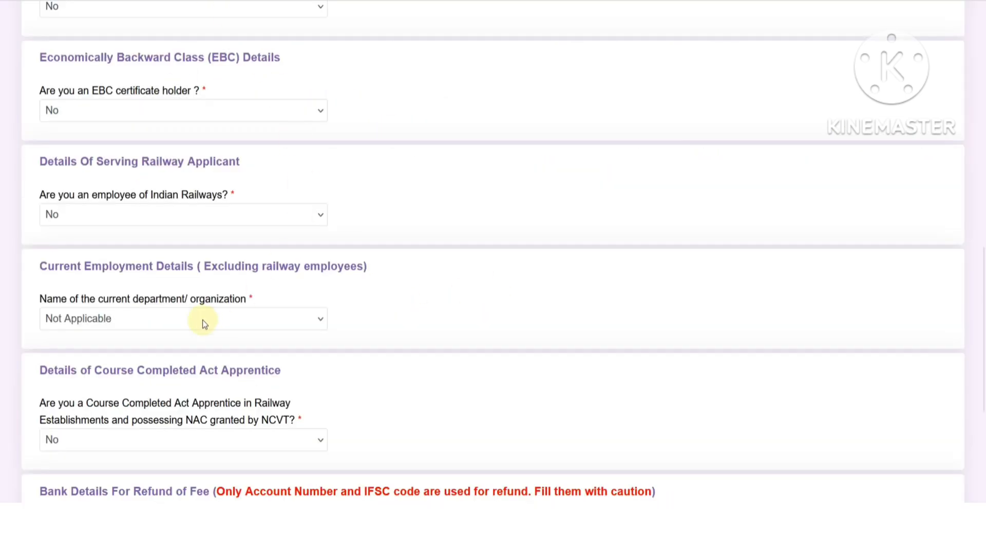
left_click(127, 441)
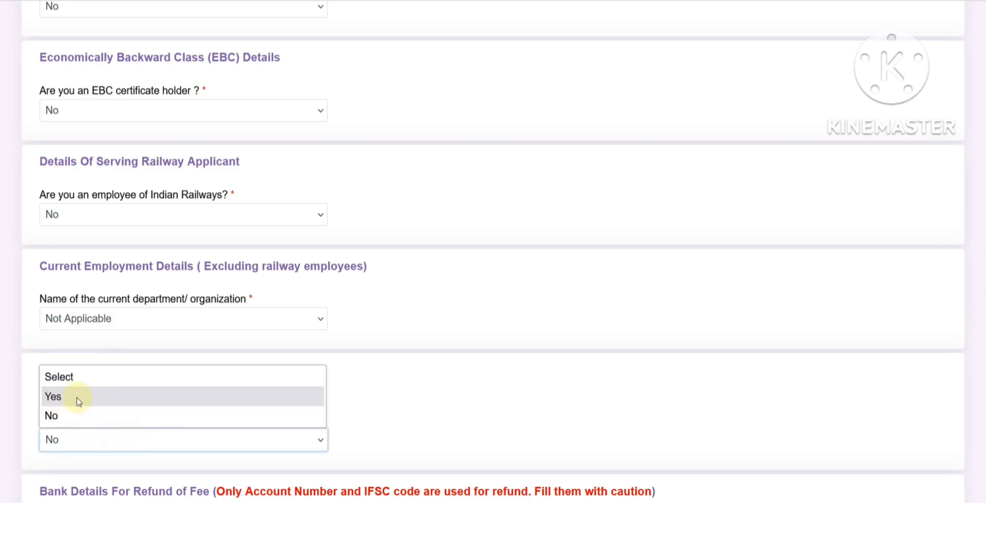
- Answer Yes to the NCVT apprentice question and choose Any Discipline as the trade
left_click(76, 398)
scroll(298, 368, "down", 2)
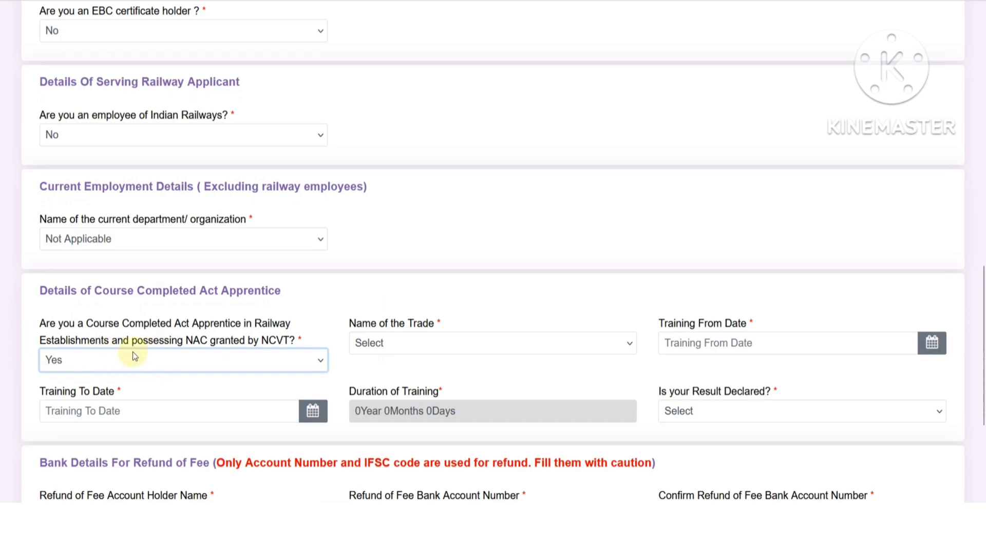
left_click(429, 347)
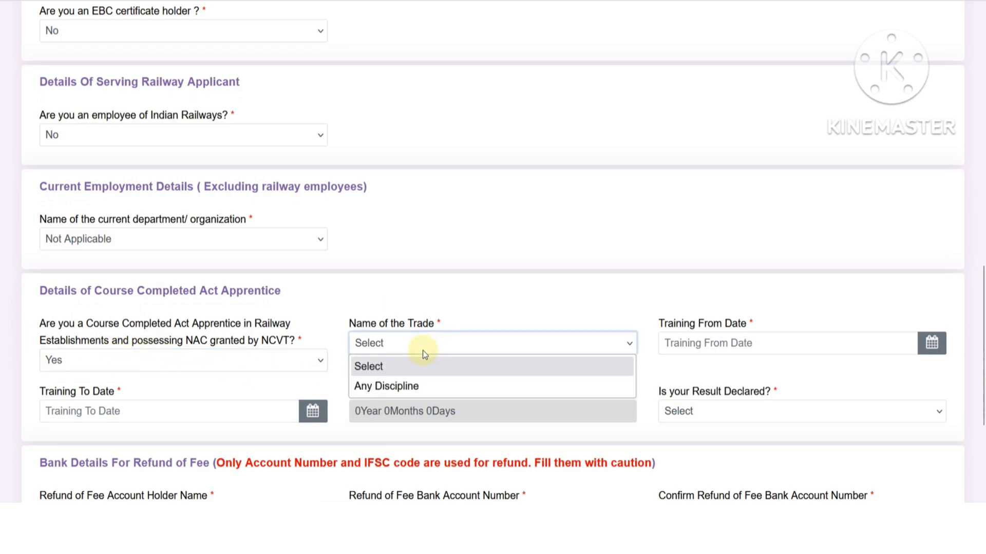
left_click(401, 387)
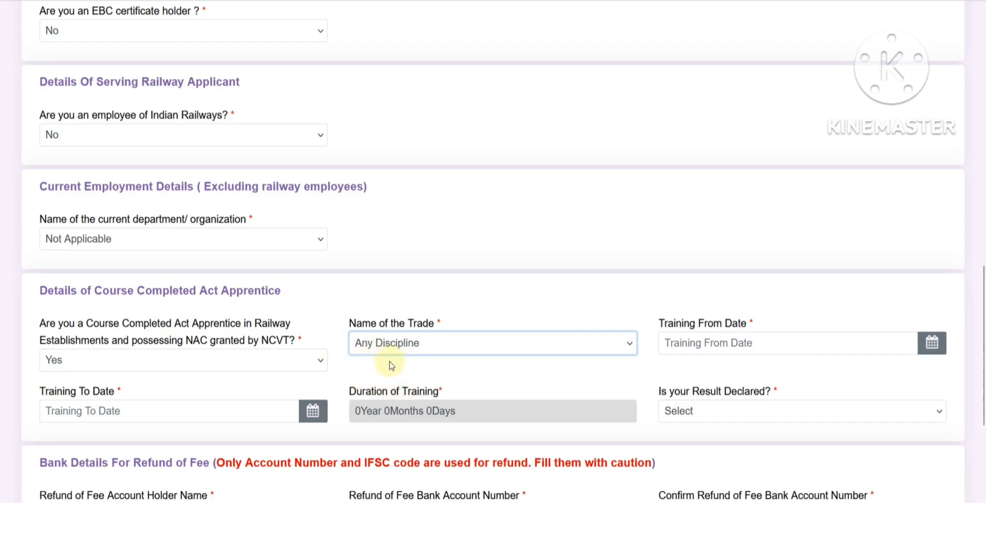
- Look at the training start and end date calendars, then set Result Declared to Yes
left_click(715, 345)
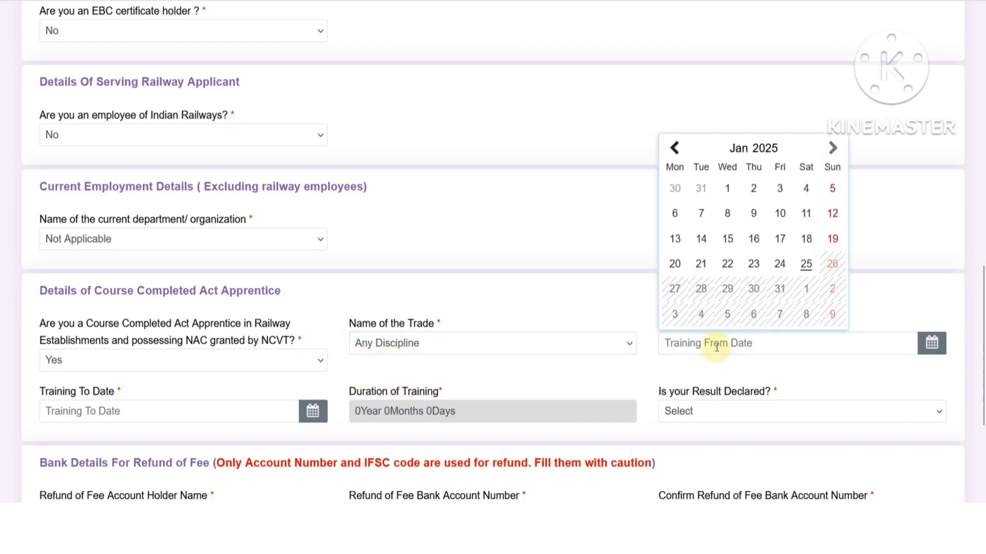
left_click(220, 406)
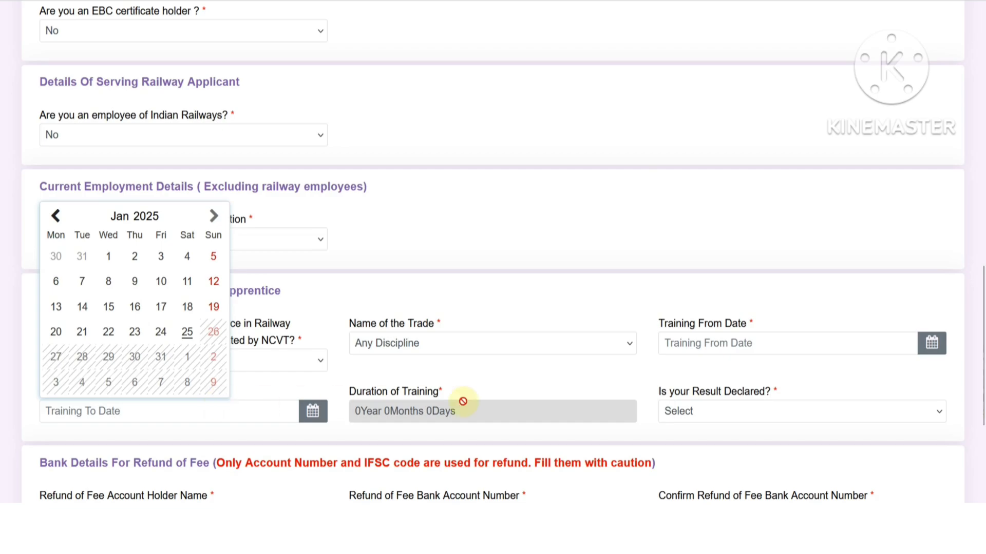
left_click(548, 383)
left_click(715, 414)
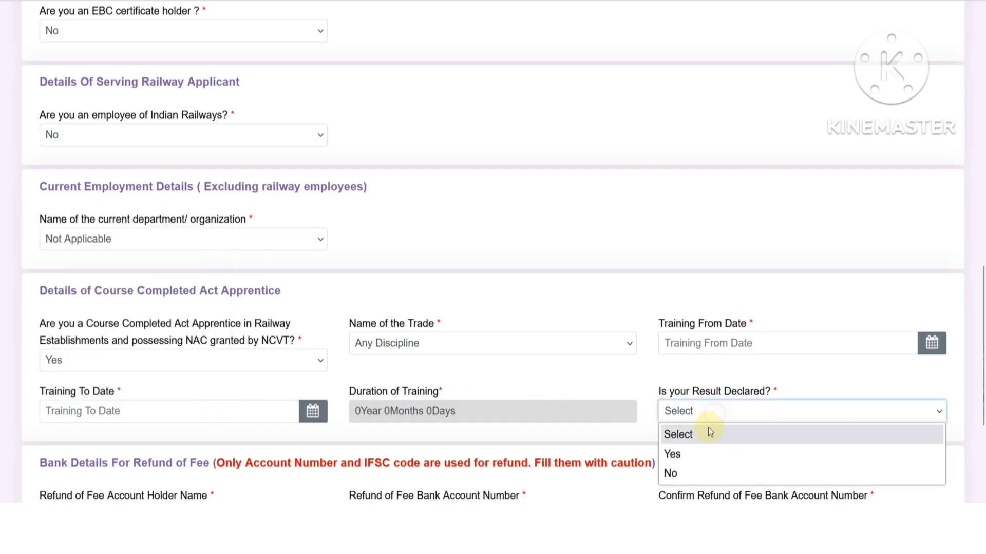
left_click(683, 453)
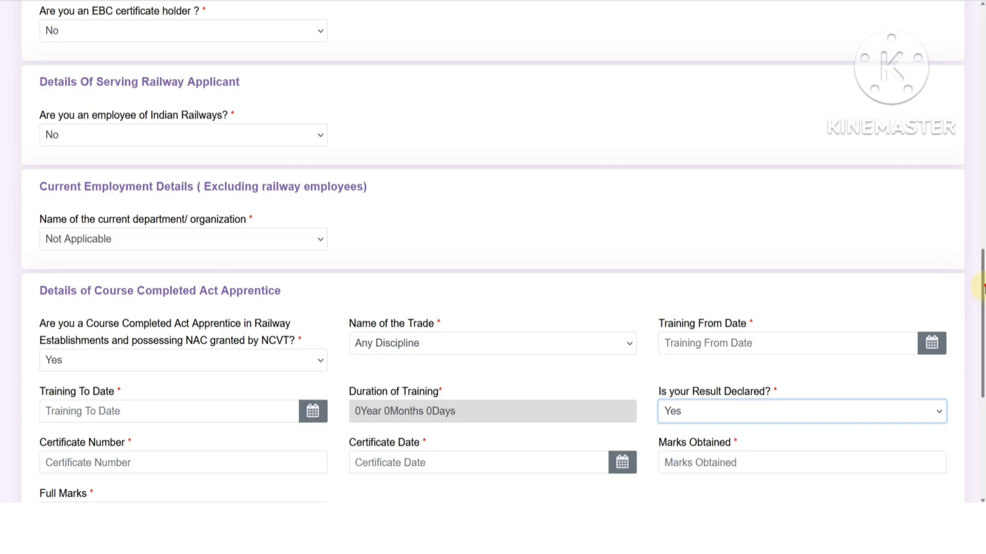
- Go through the certificate date, marks obtained and full marks fields
scroll(981, 299, "down", 1)
scroll(982, 299, "down", 1)
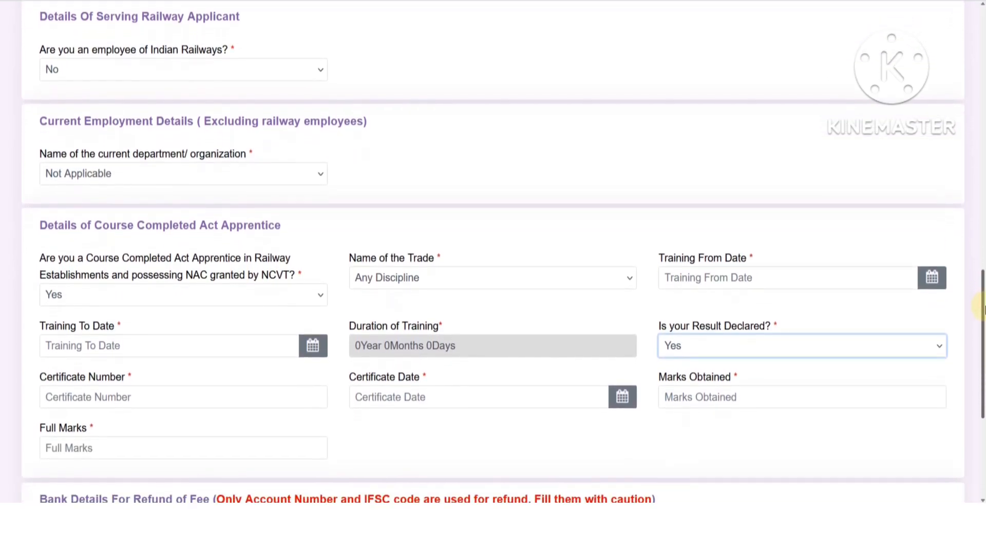
left_click(416, 393)
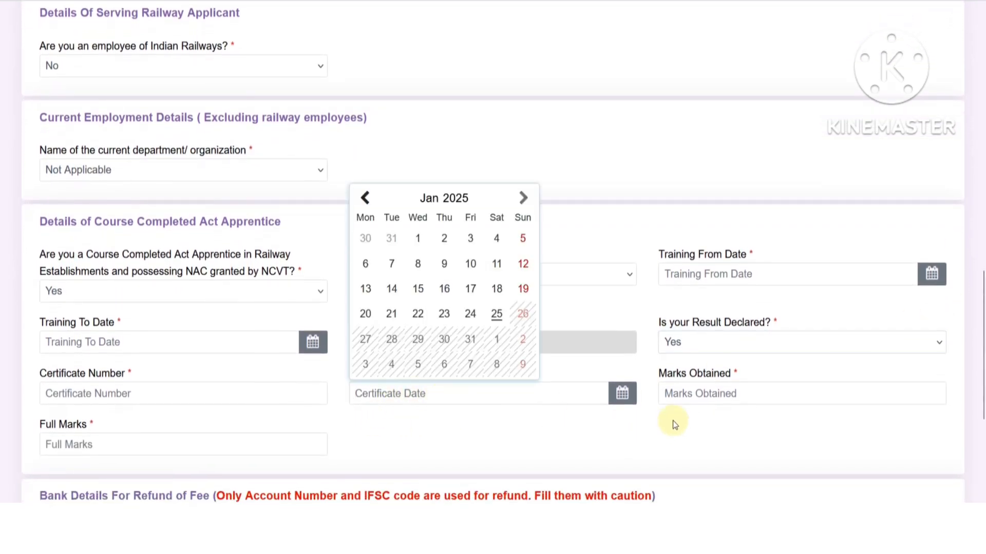
left_click(689, 396)
left_click(139, 446)
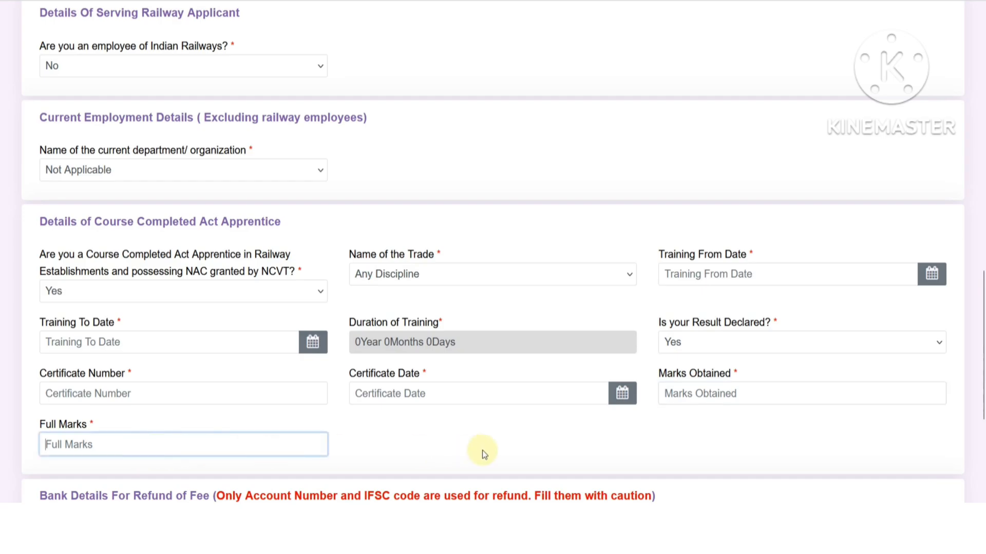
left_click(482, 449)
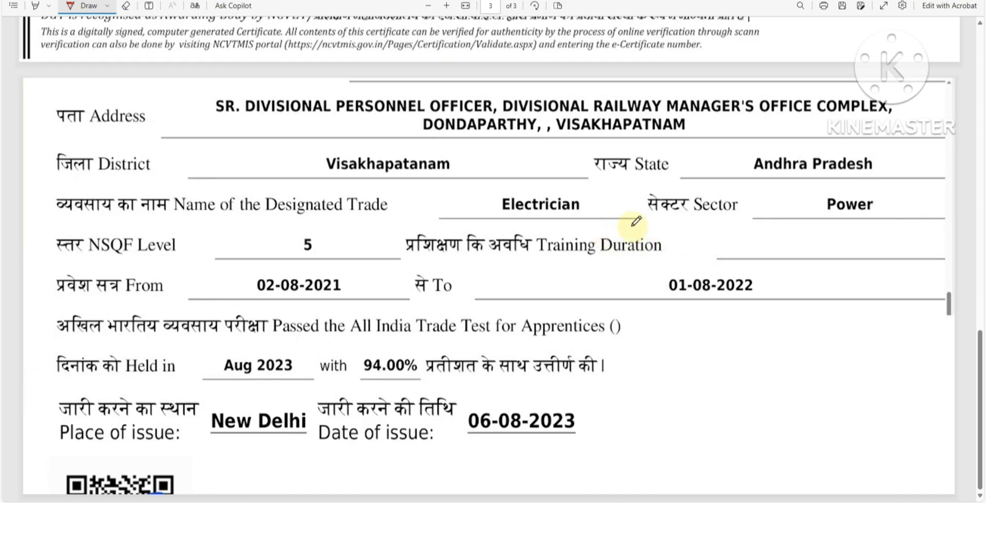
- Mark Electrician, training dates 02-08-2021 to 01-08-2022, 94.00%, issue date 06-08-2023 and New Delhi on the certificate
left_click_drag(445, 203, 489, 205)
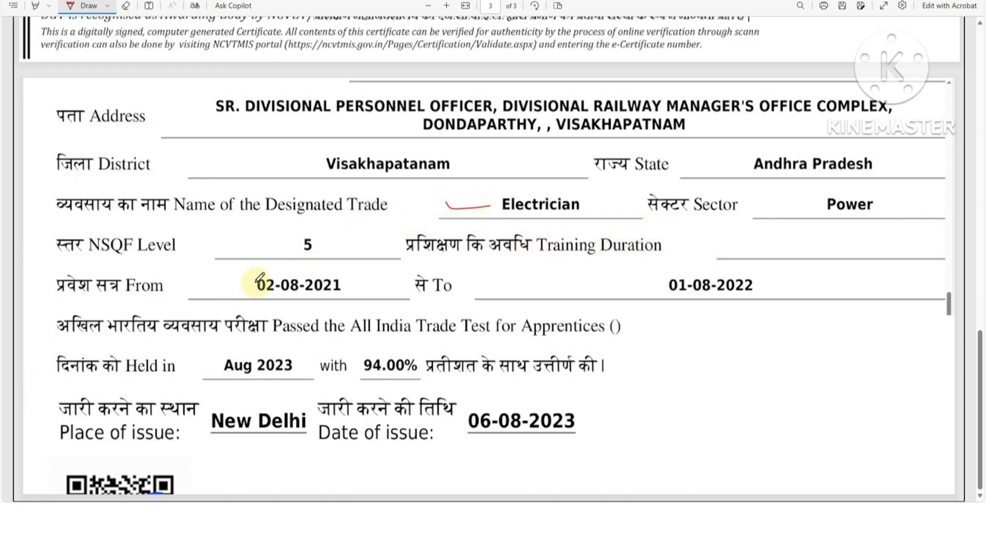
left_click_drag(260, 295, 313, 295)
left_click_drag(687, 297, 752, 296)
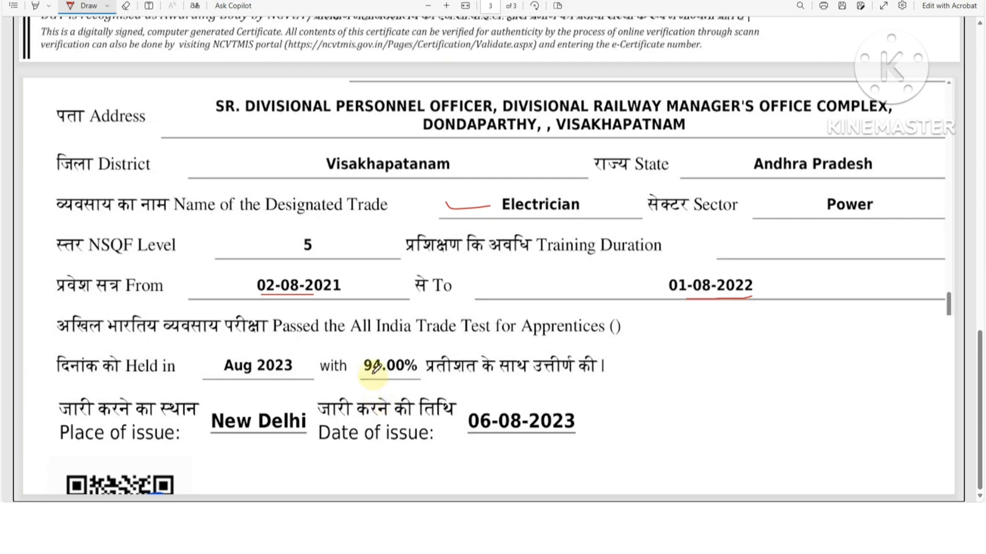
left_click_drag(363, 374, 421, 376)
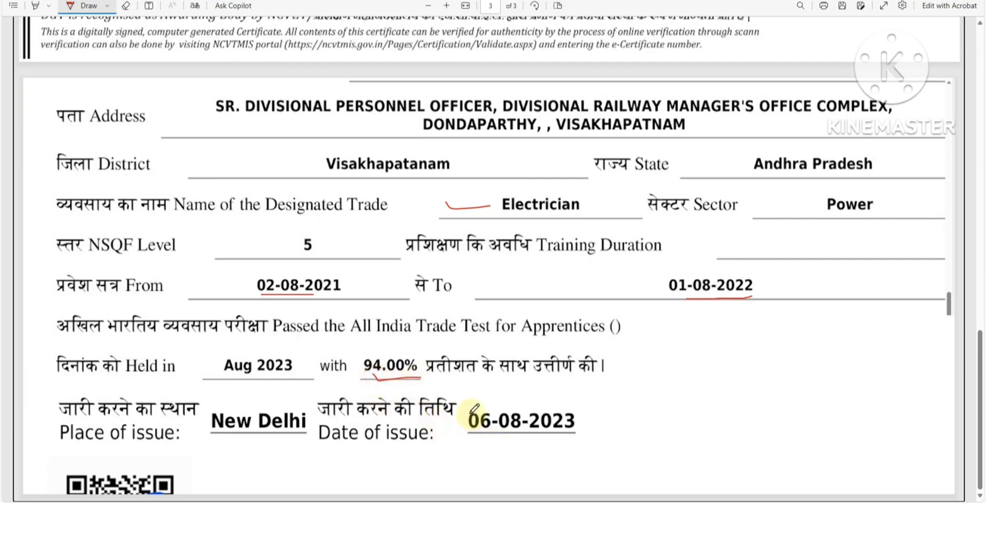
mouse_move(465, 402)
left_mouse_down()
mouse_move(588, 404)
mouse_move(588, 439)
mouse_move(480, 445)
mouse_move(462, 426)
mouse_move(463, 405)
left_mouse_up()
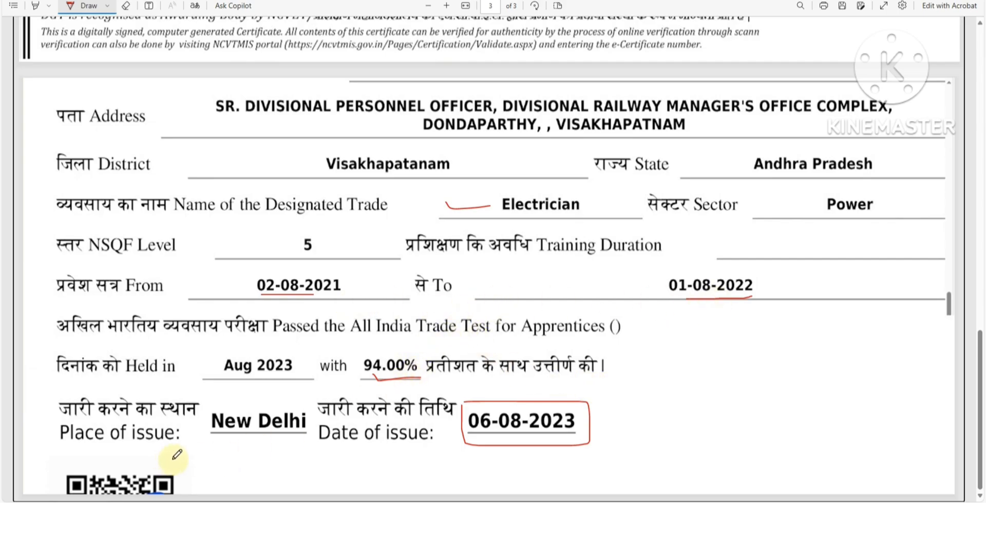
left_click_drag(187, 437, 197, 427)
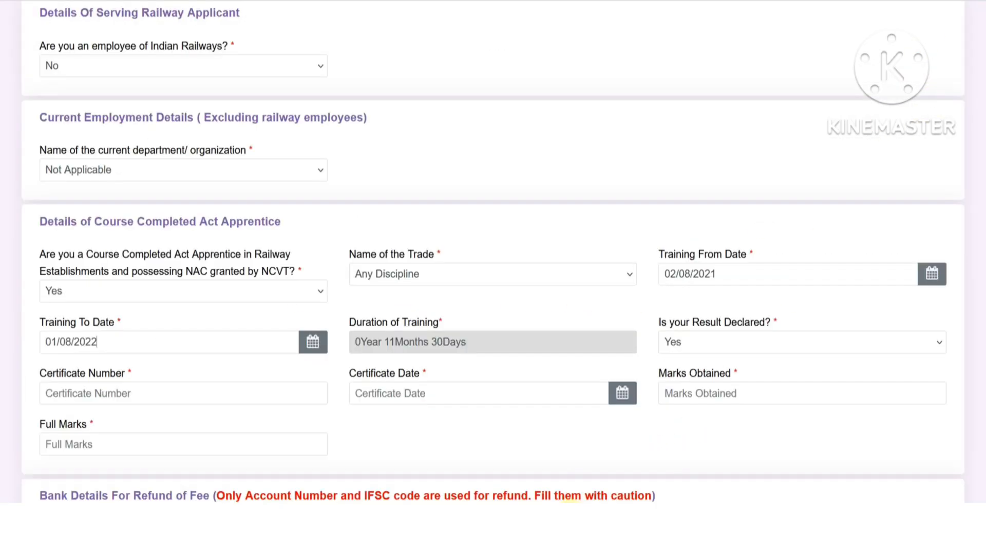
left_click(288, 343)
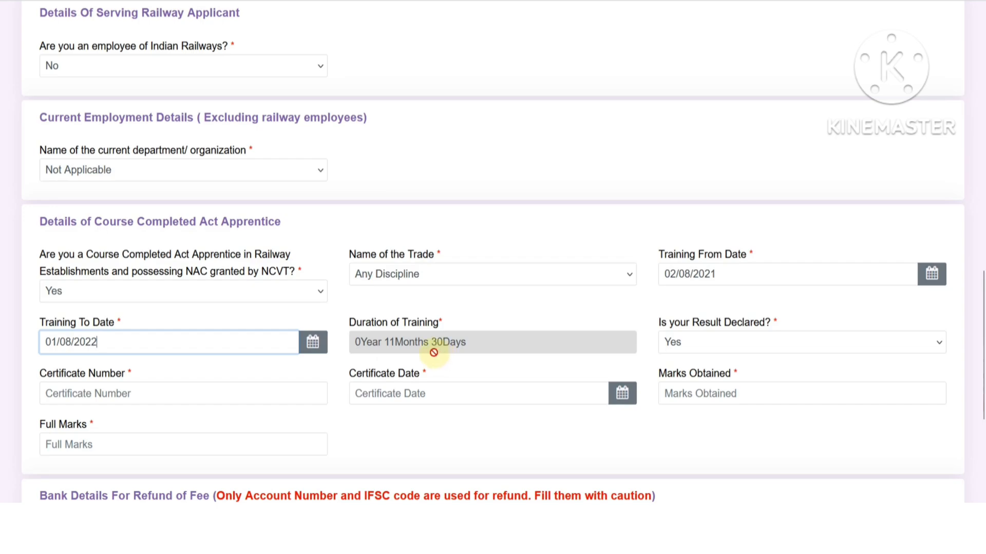
triple_click(52, 344)
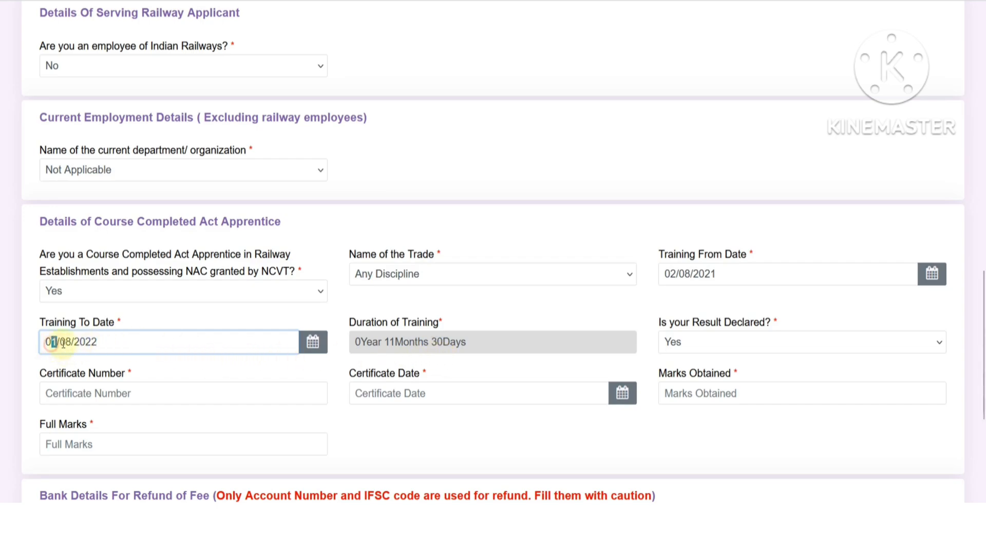
left_click(32, 337)
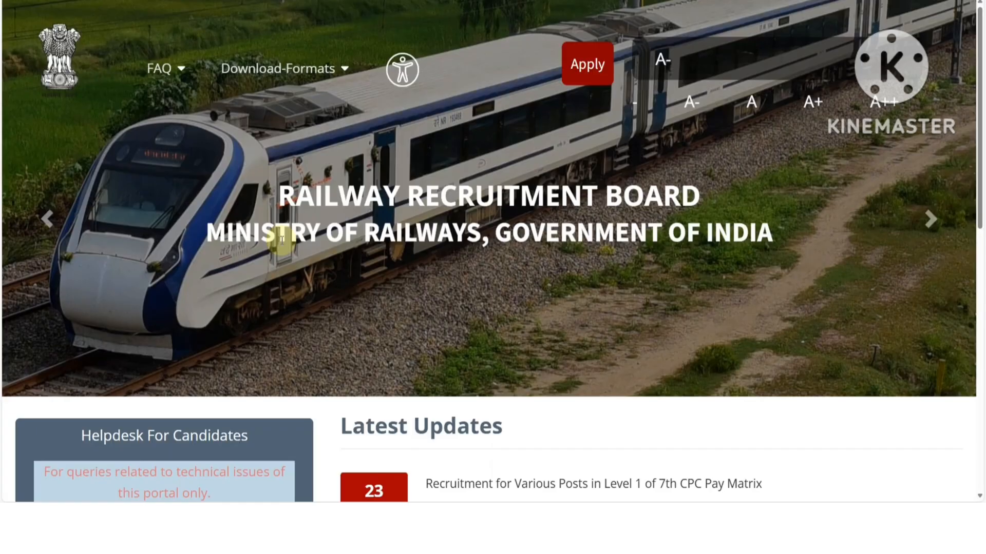
scroll(281, 240, "down", 2)
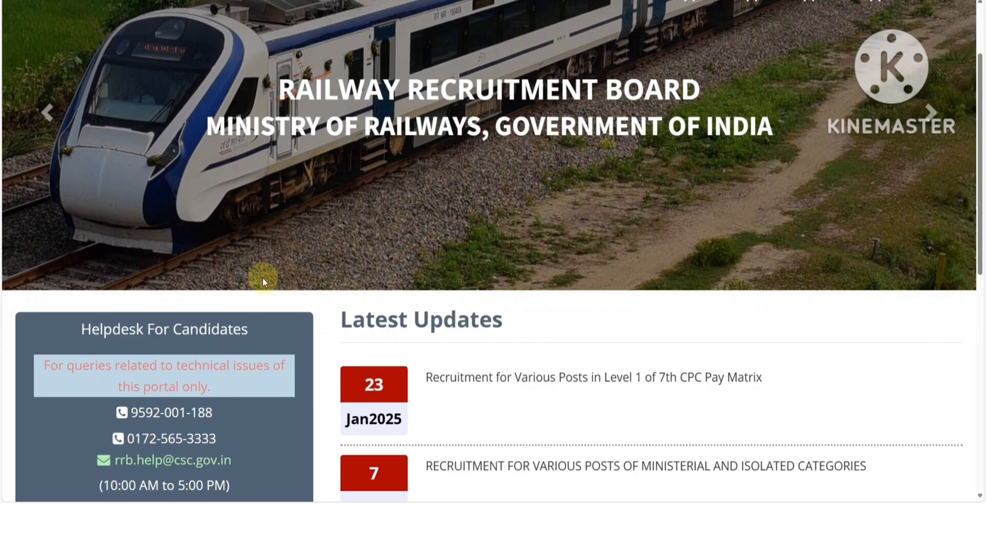
scroll(315, 287, "down", 1)
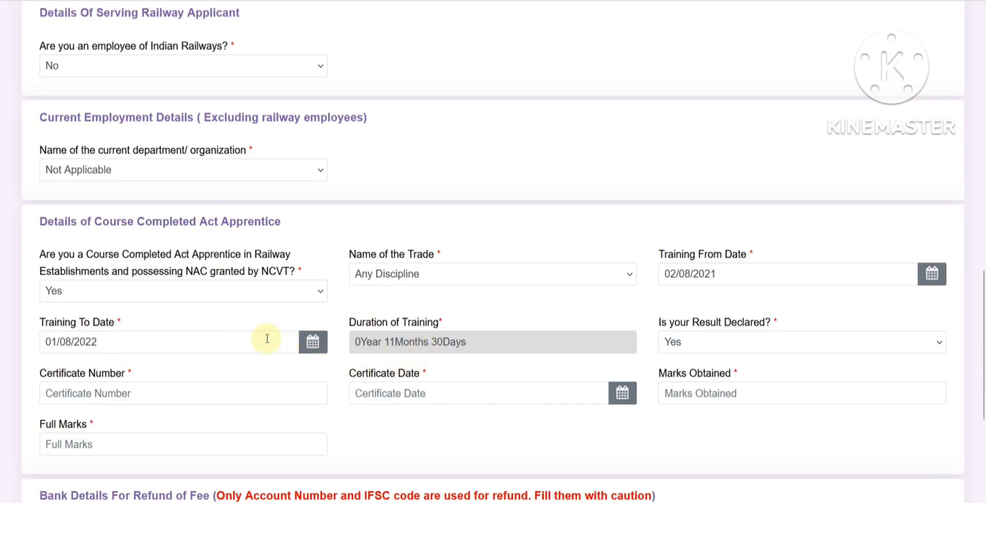
- Open and close the Training To Date calendar, leaving 01/08/2022 entered
left_click(211, 342)
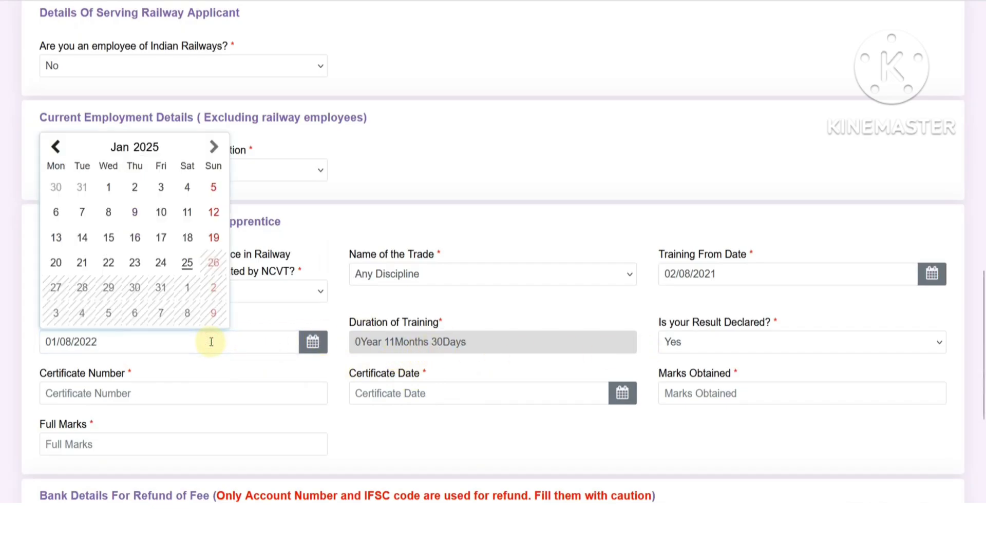
left_click(477, 421)
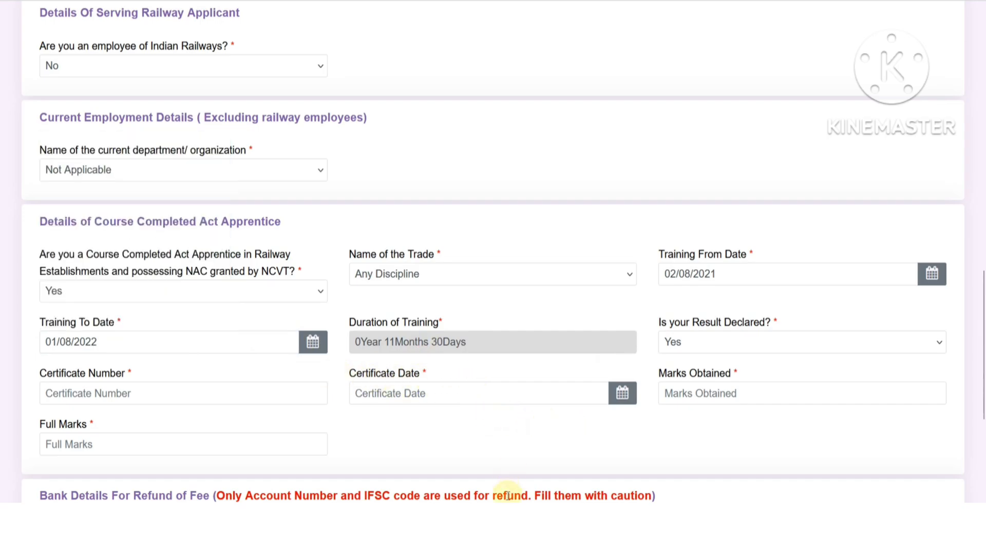
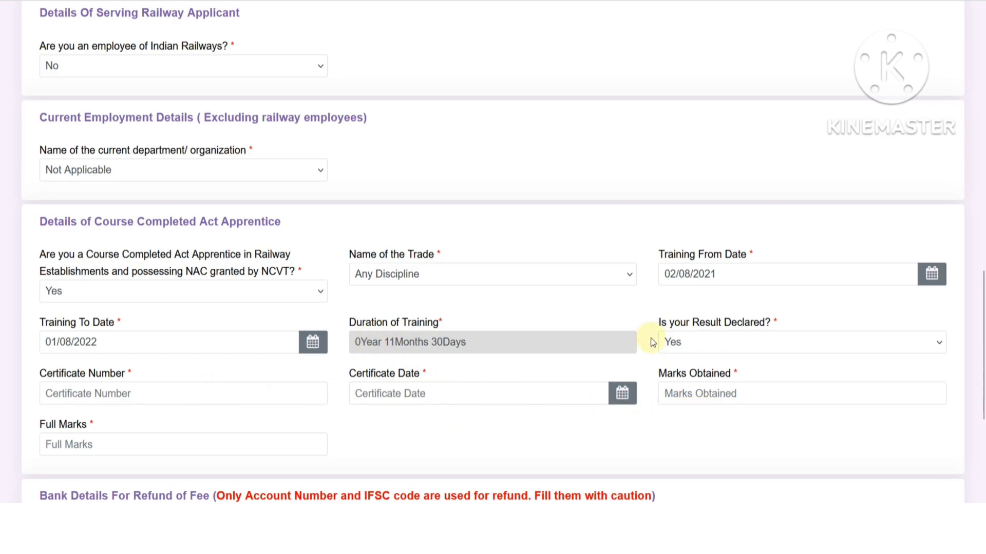
- Scroll past the Bank Details section and continue to the Educational Qualification step
scroll(651, 342, "down", 5)
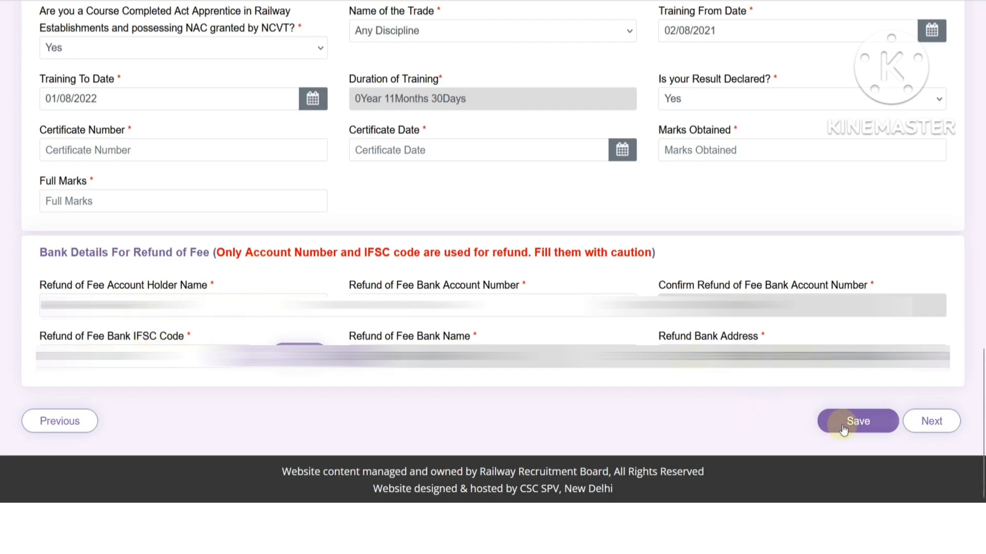
left_click(917, 413)
scroll(860, 180, "down", 3)
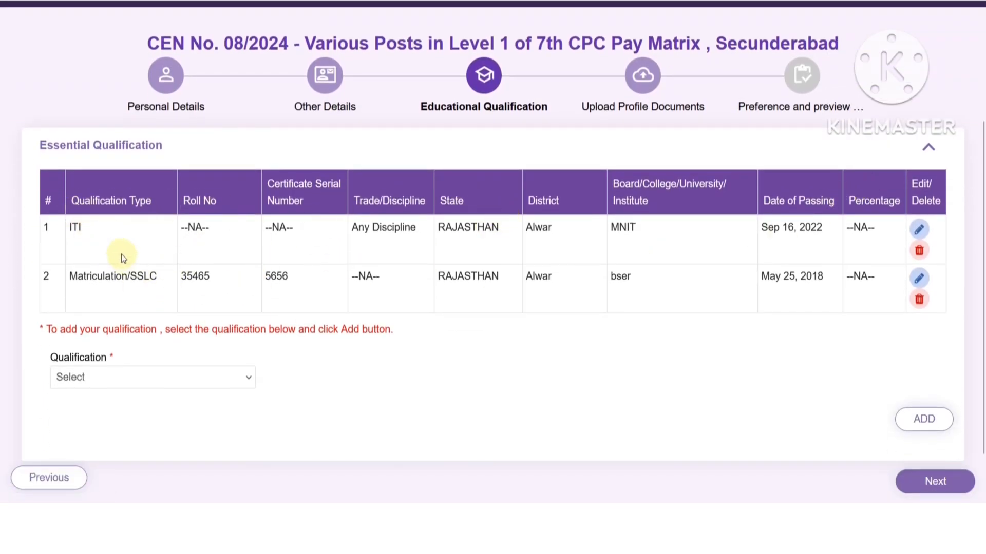
- Open the Matriculation/SSLC entry for editing, reviewing its state and Alwar district
left_click(198, 376)
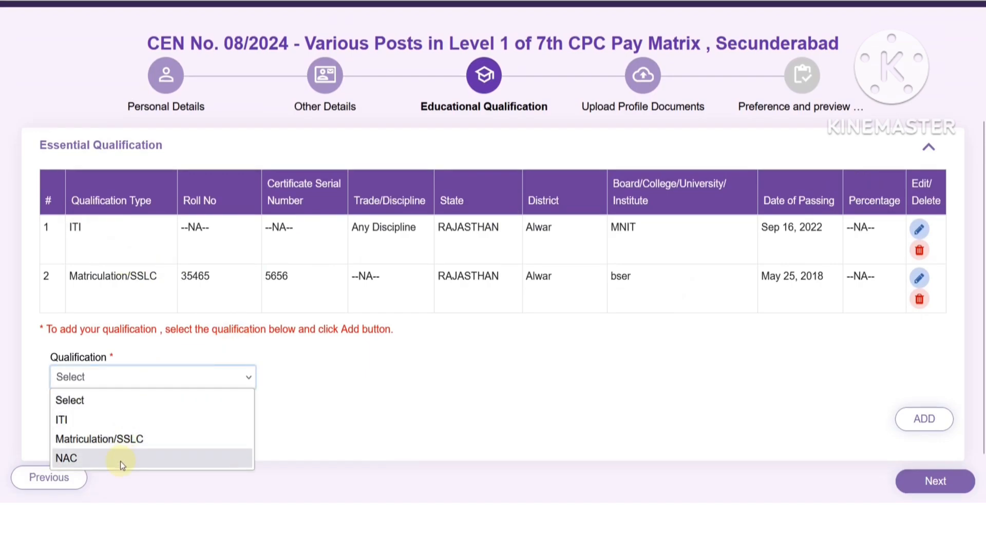
left_click(404, 407)
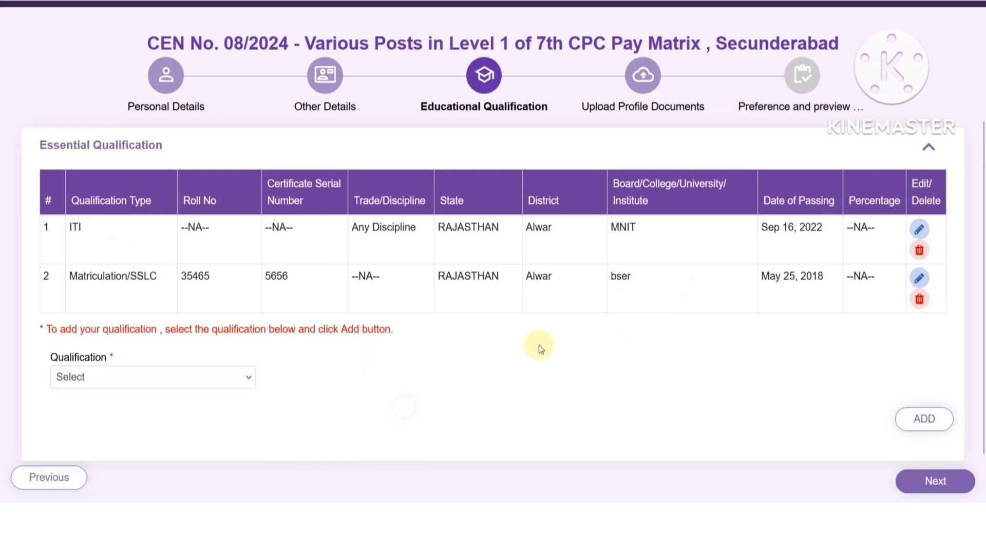
left_click(919, 277)
scroll(400, 299, "down", 3)
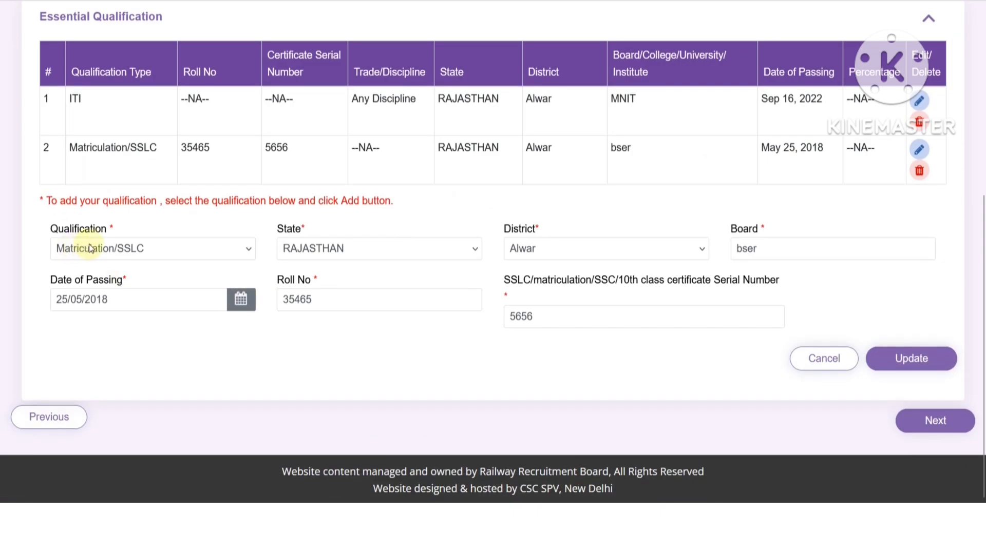
left_click(326, 250)
left_click(512, 257)
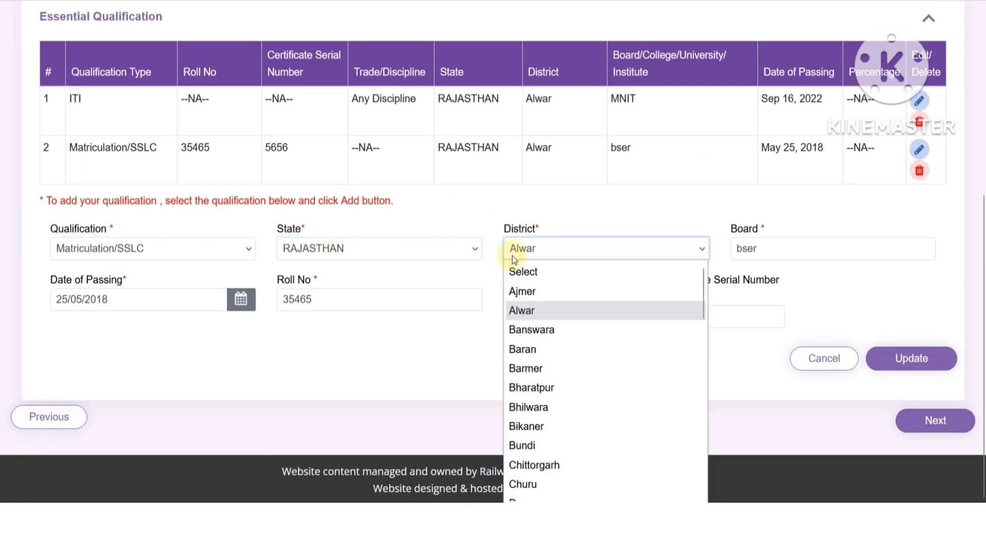
left_click(764, 252)
- Change the board from bser to BSER, review the remaining fields and update the entry
left_click(764, 252)
left_click_drag(717, 252, 689, 247)
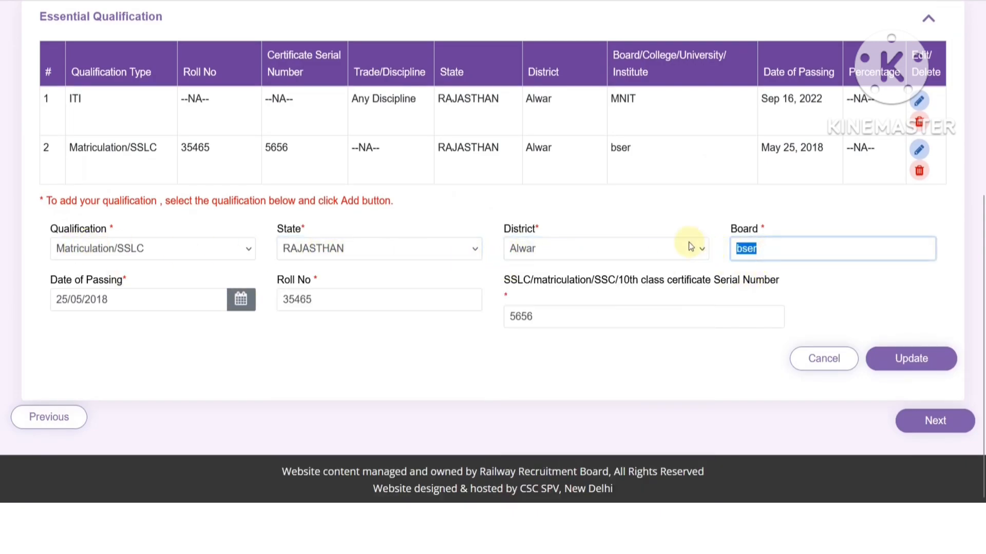
type("BSER")
left_click(244, 307)
left_click(334, 302)
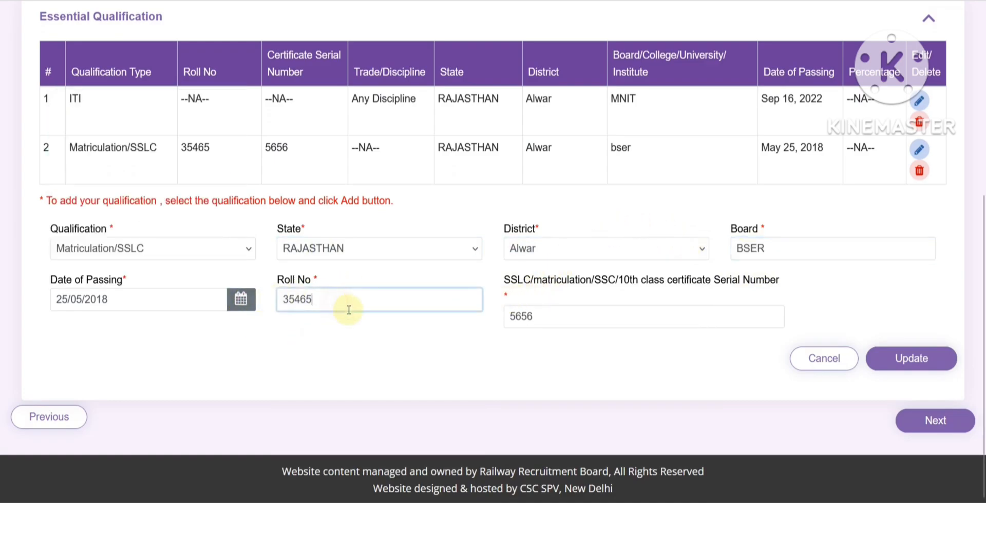
left_click(584, 320)
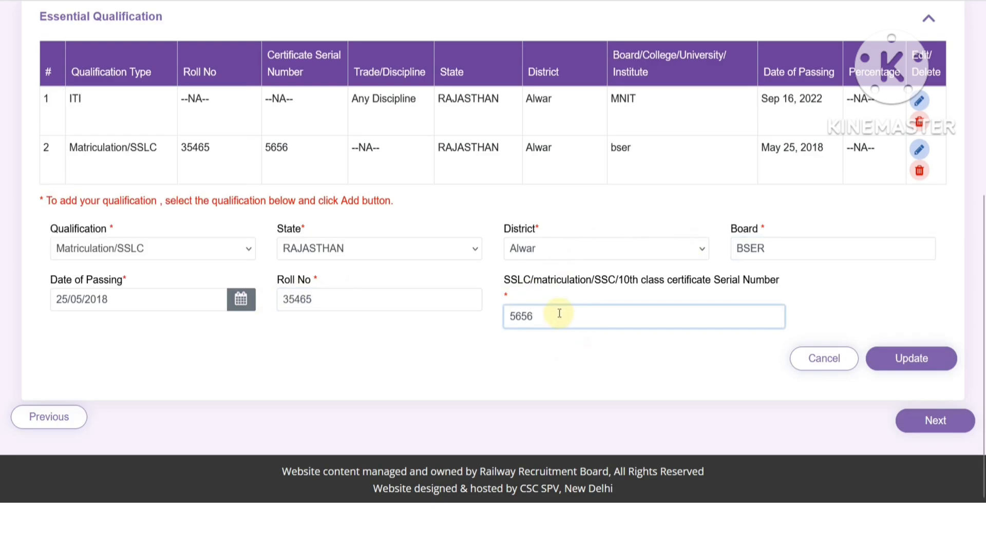
left_click(911, 359)
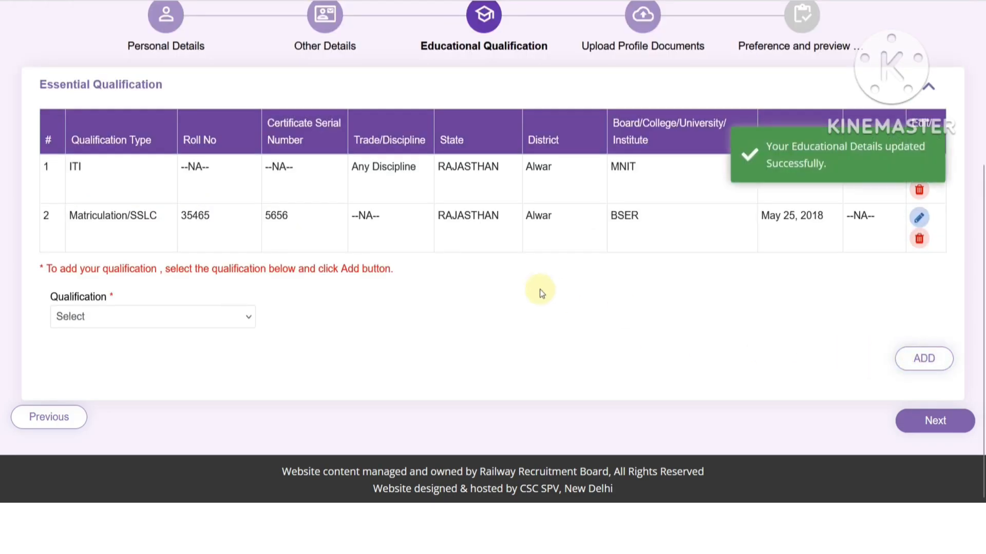
- Open the ITI entry, keeping trade Any Discipline and district Alwar
left_click(914, 175)
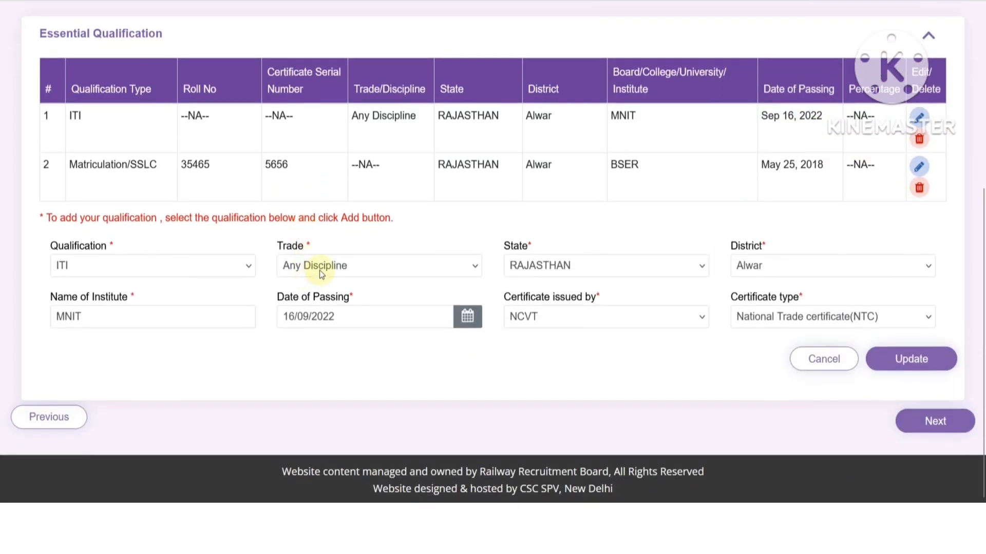
left_click(319, 272)
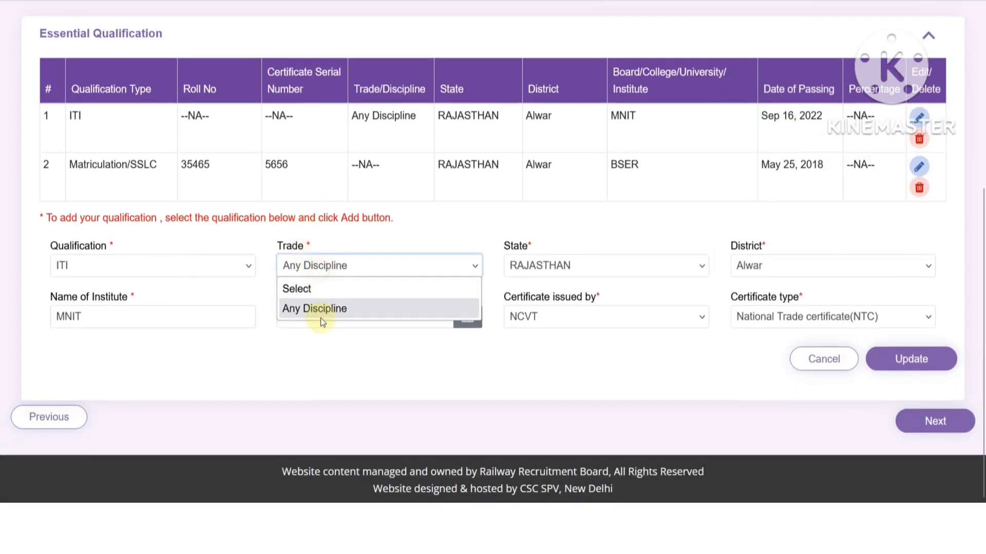
left_click(564, 265)
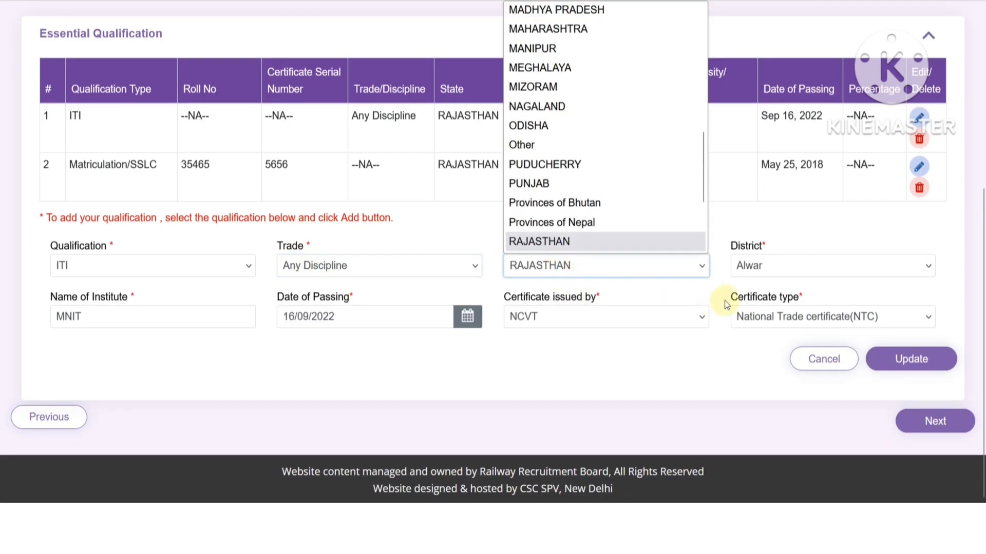
left_click(737, 266)
left_click(745, 269)
left_click(128, 319)
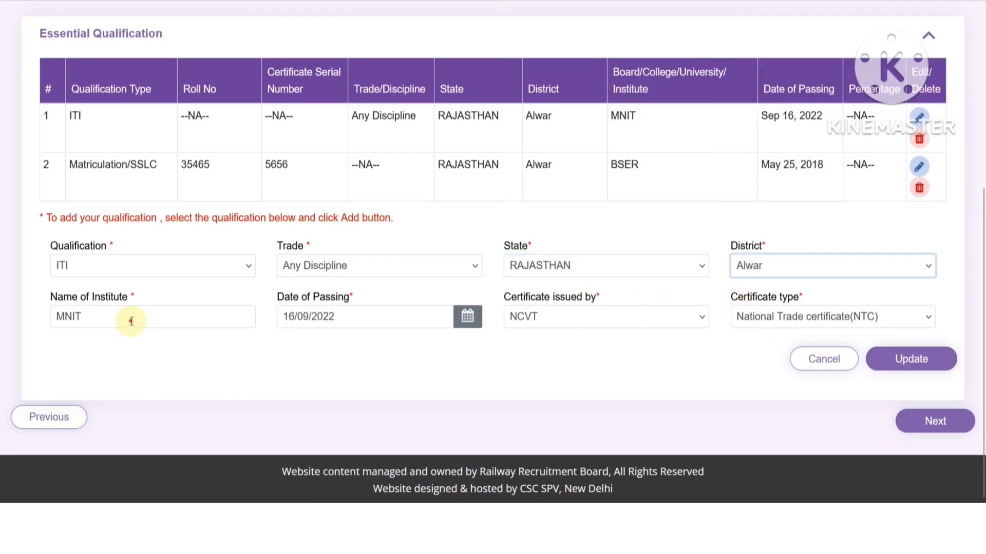
left_click(126, 321)
- Keep the passing date, NCVT issuer and NTC certificate type, then update the ITI entry
left_click(340, 321)
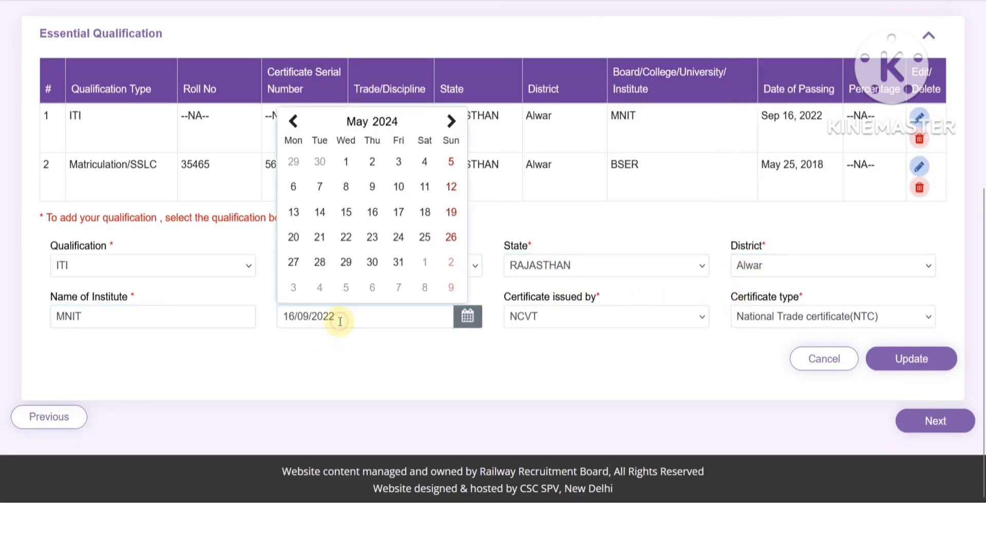
left_click(495, 359)
left_click(548, 315)
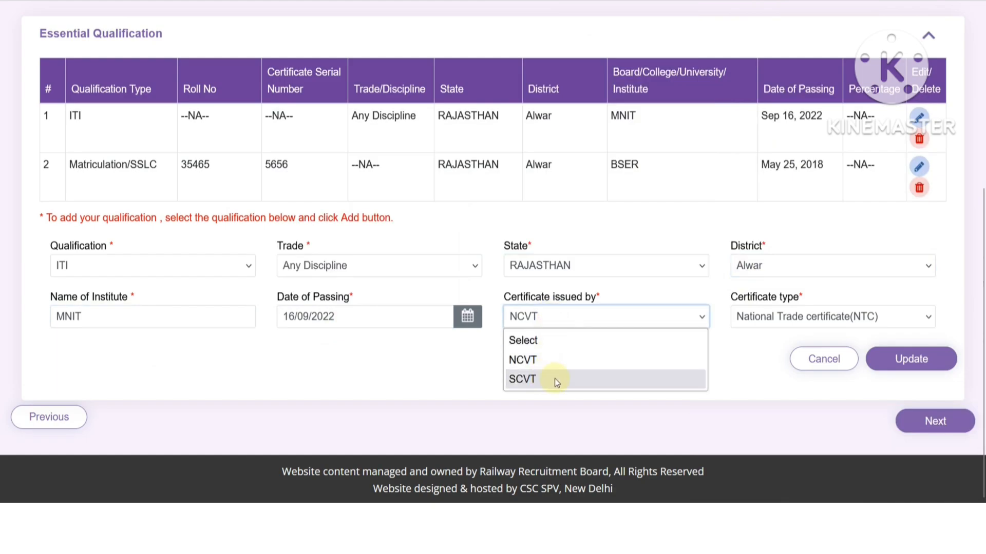
left_click(776, 362)
left_click(768, 319)
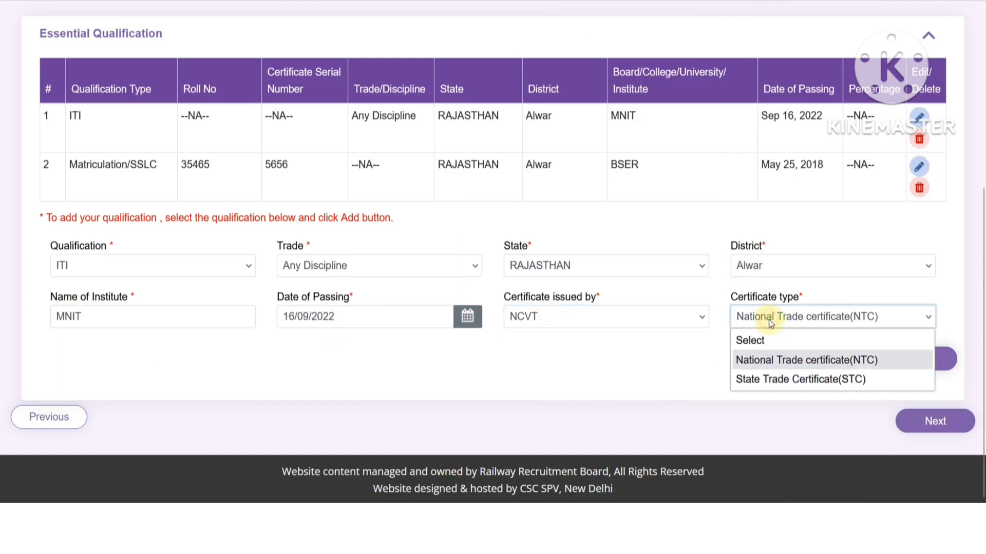
left_click(677, 359)
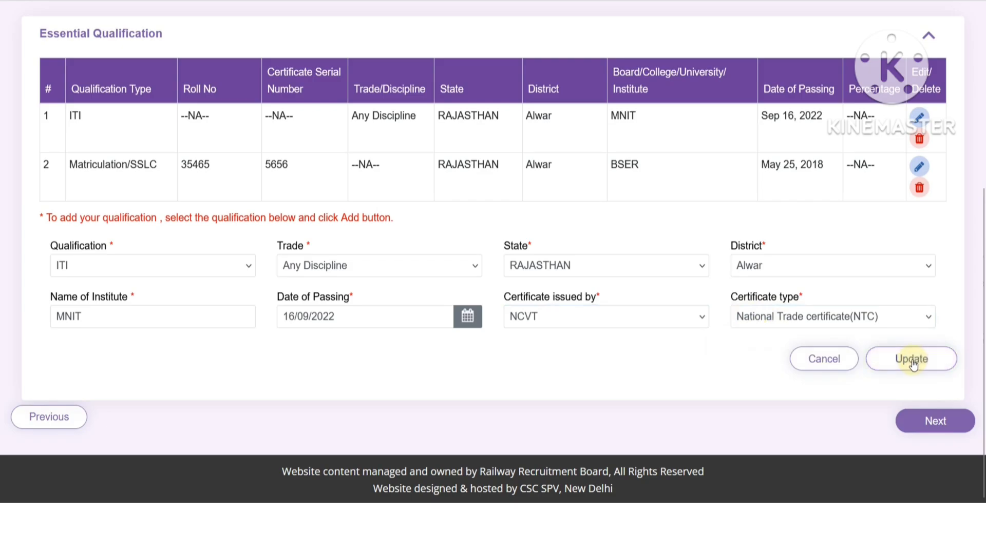
left_click(911, 360)
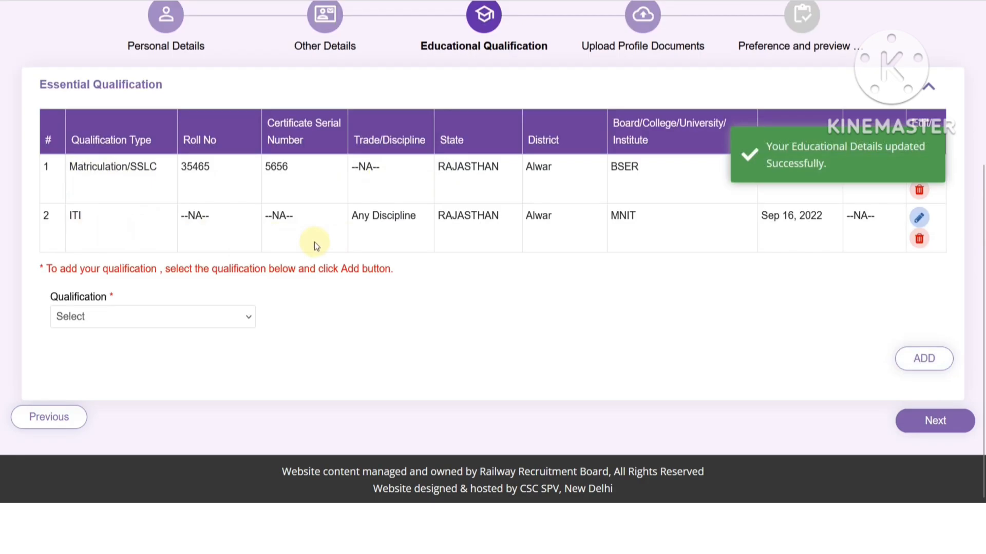
- Add a new NAC qualification with trade Any Discipline
left_click(82, 315)
left_click(79, 397)
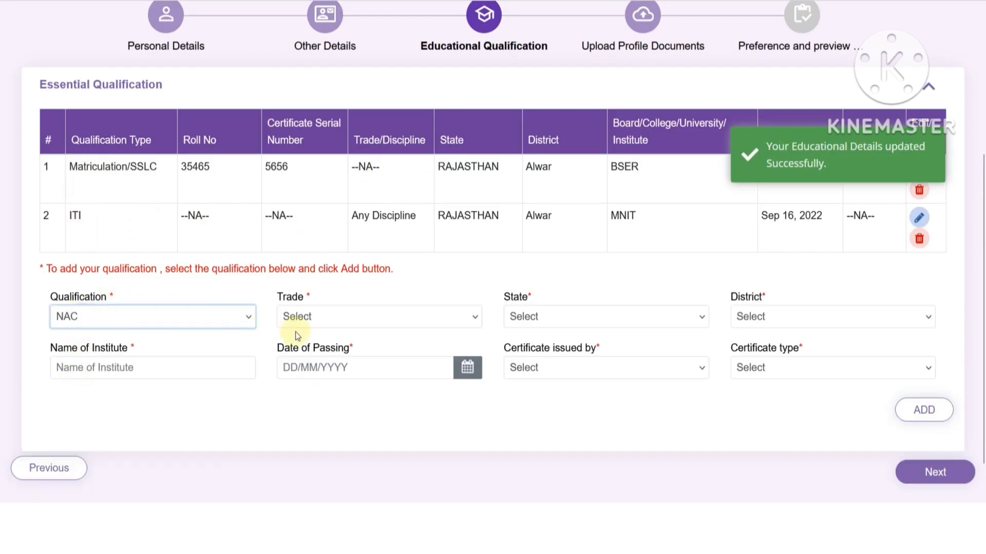
left_click(308, 321)
left_click(310, 359)
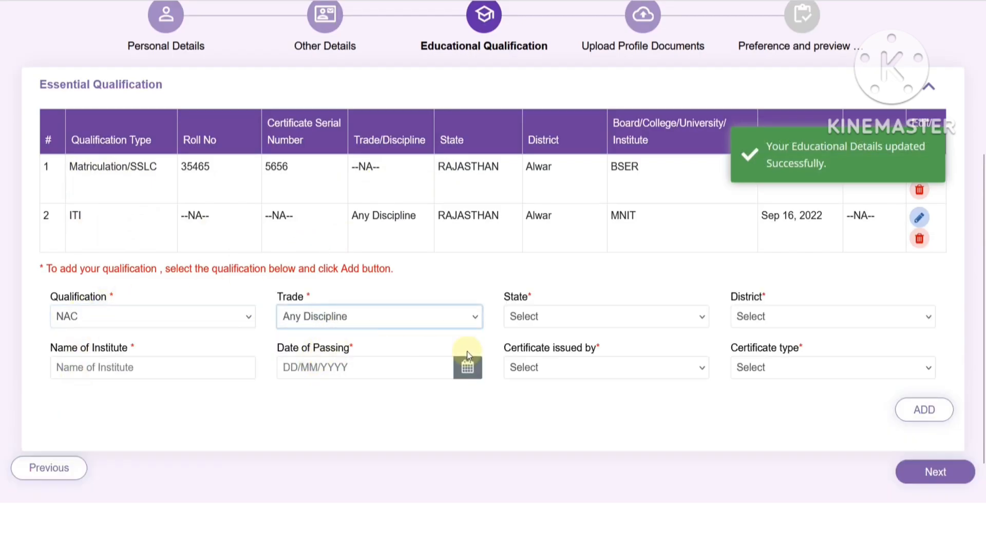
- Set the NAC state to ANDHRA PRADESH and the district to Visakhapatanam
left_click(540, 321)
scroll(549, 241, "down", 5)
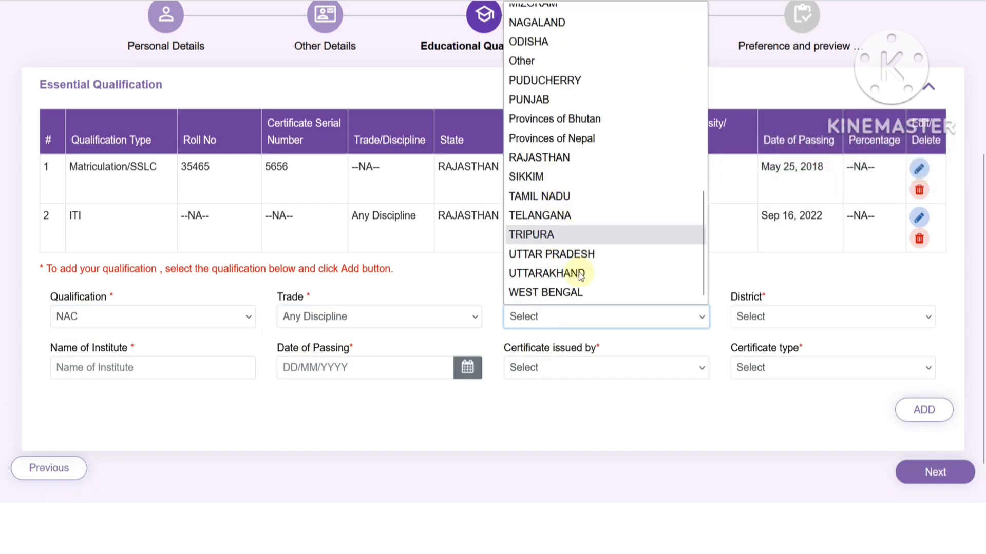
left_click(594, 412)
left_click(663, 314)
left_click(564, 46)
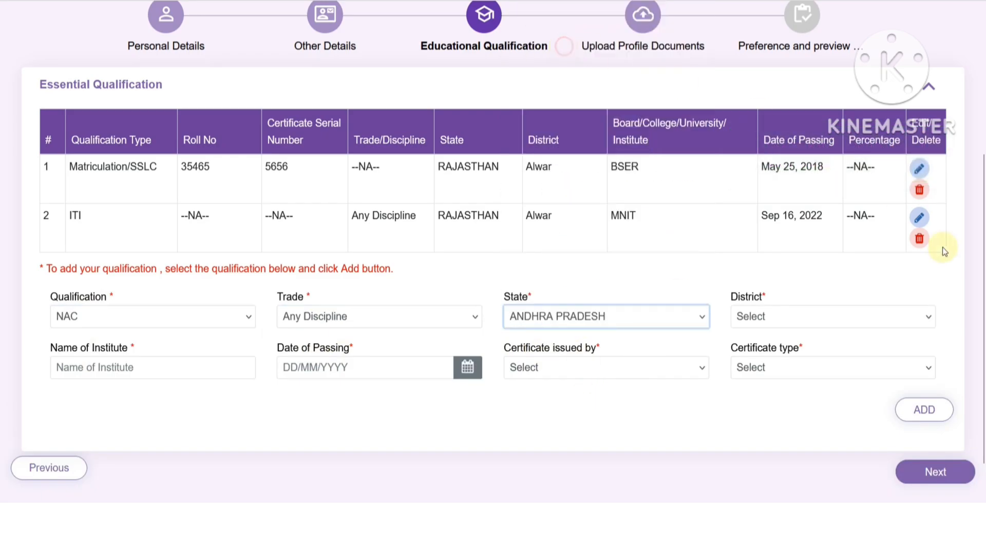
left_click(815, 318)
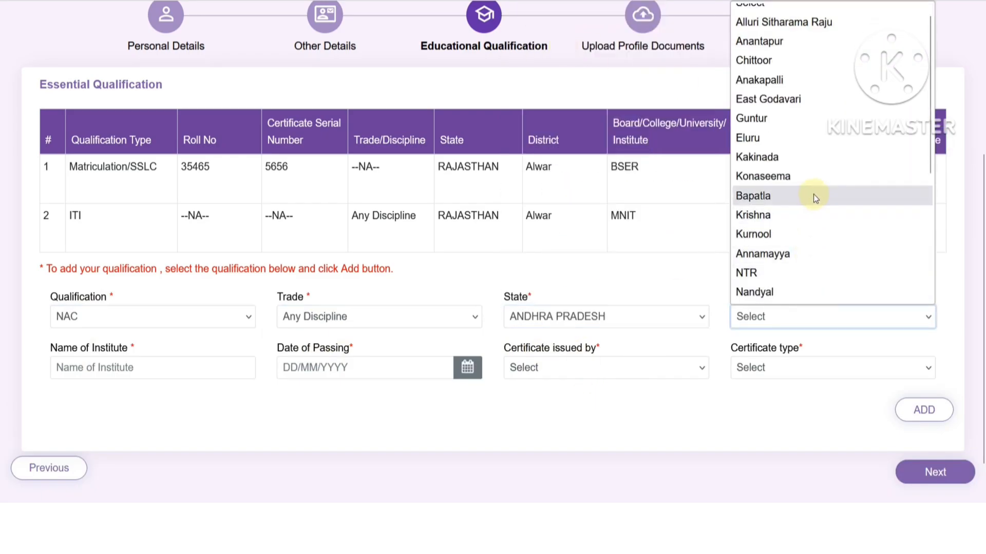
scroll(813, 195, "down", 5)
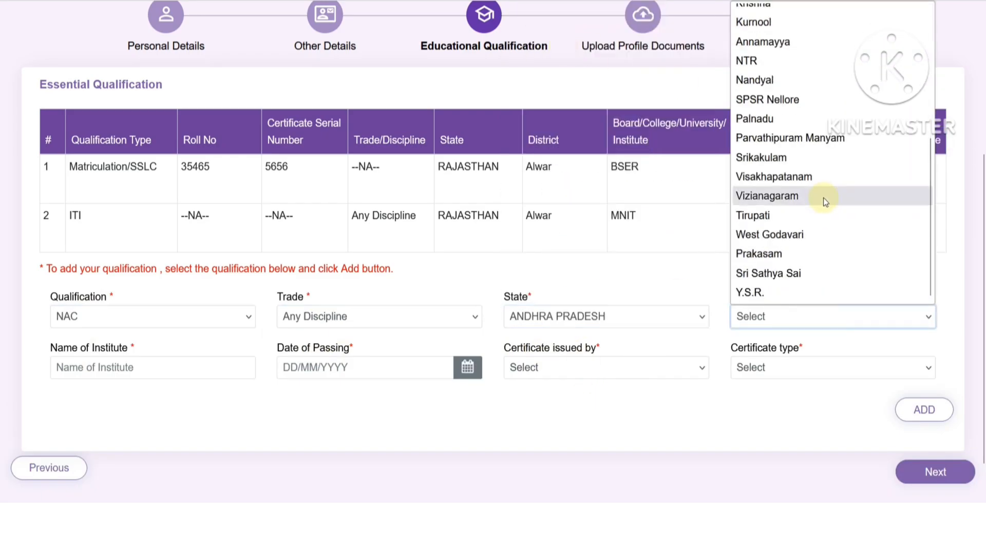
left_click(788, 176)
- Set the NAC date of passing to 01/08/2022
left_click(187, 365)
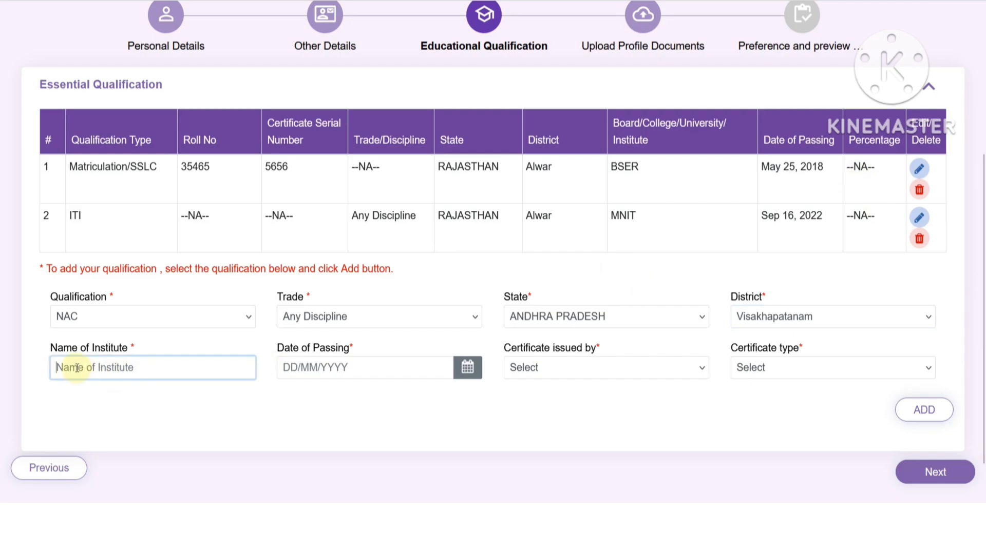
left_click(361, 373)
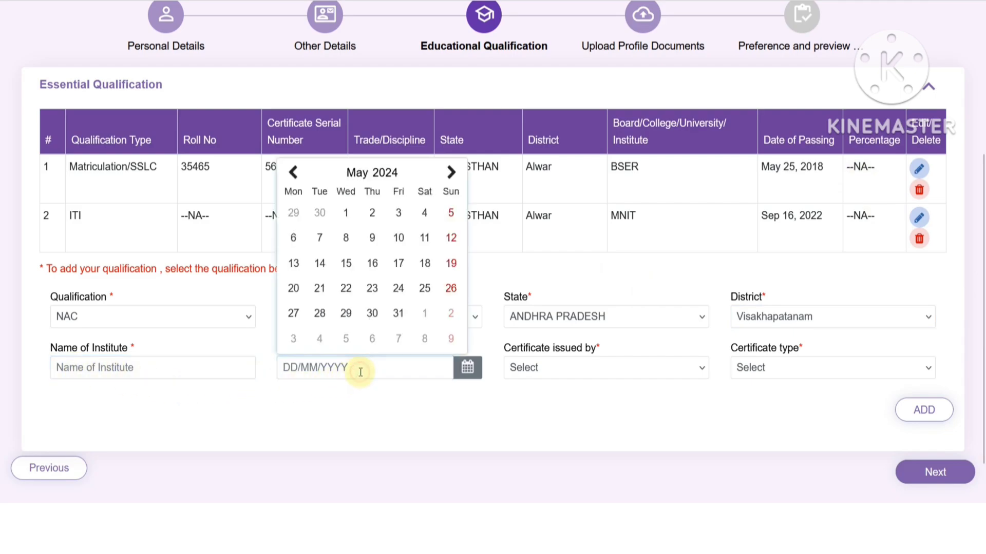
left_click(385, 173)
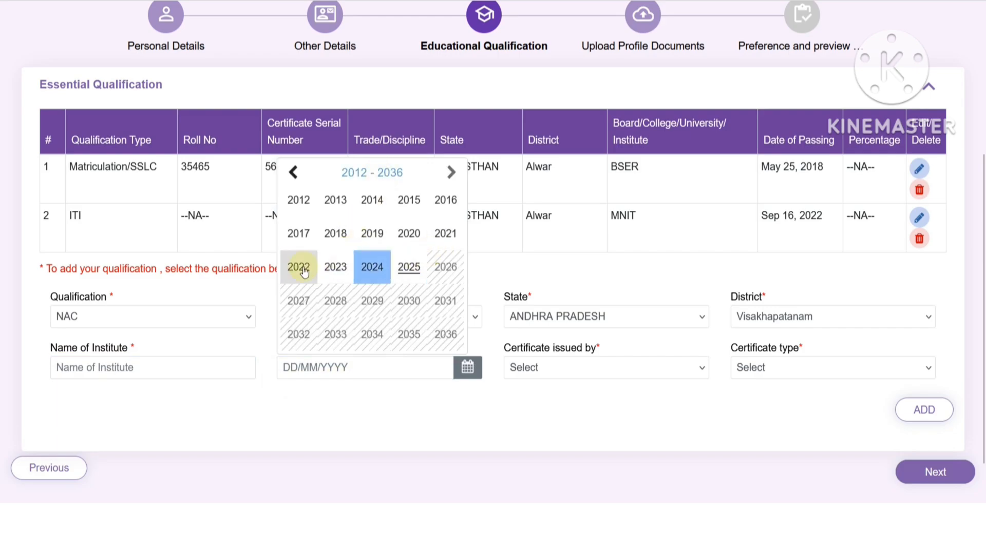
left_click(298, 267)
left_click(359, 172)
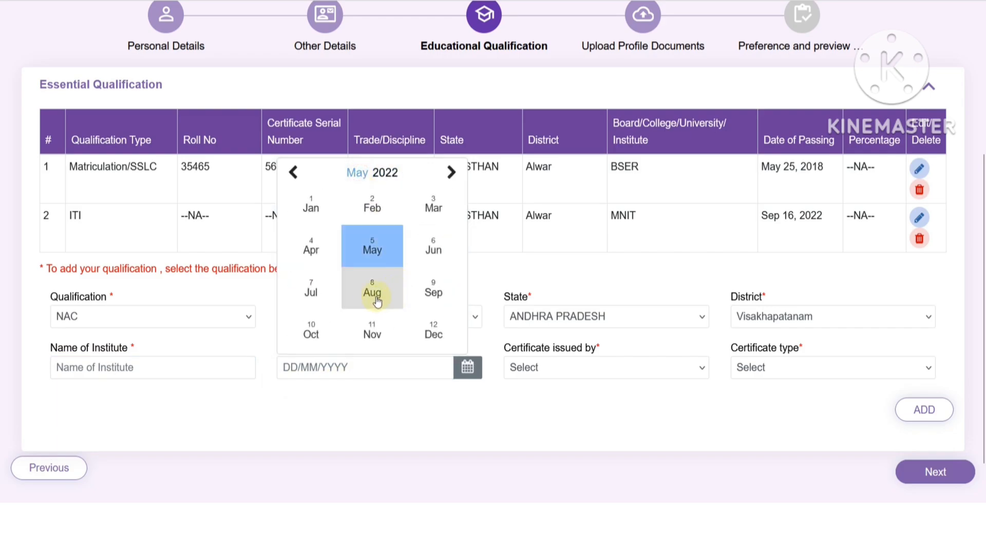
left_click(371, 295)
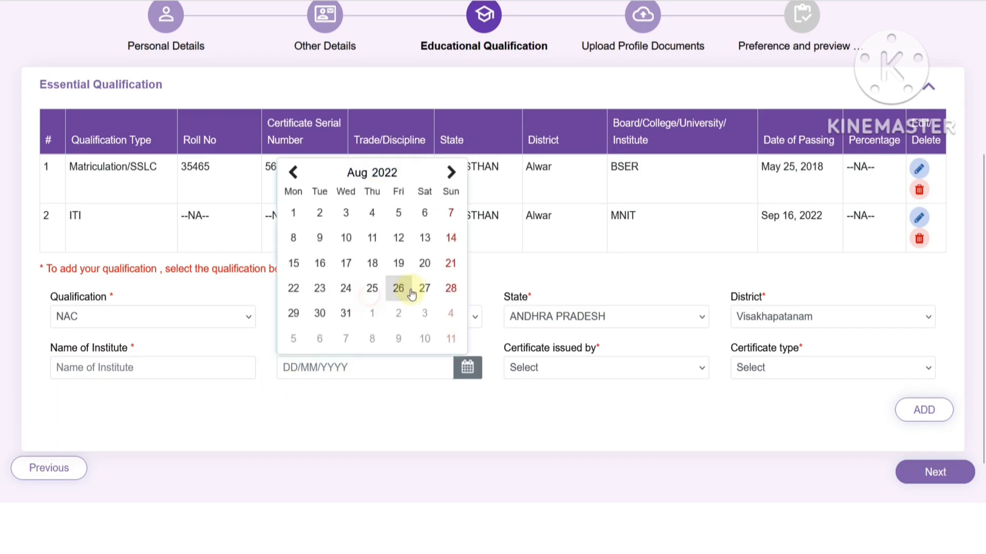
left_click(300, 215)
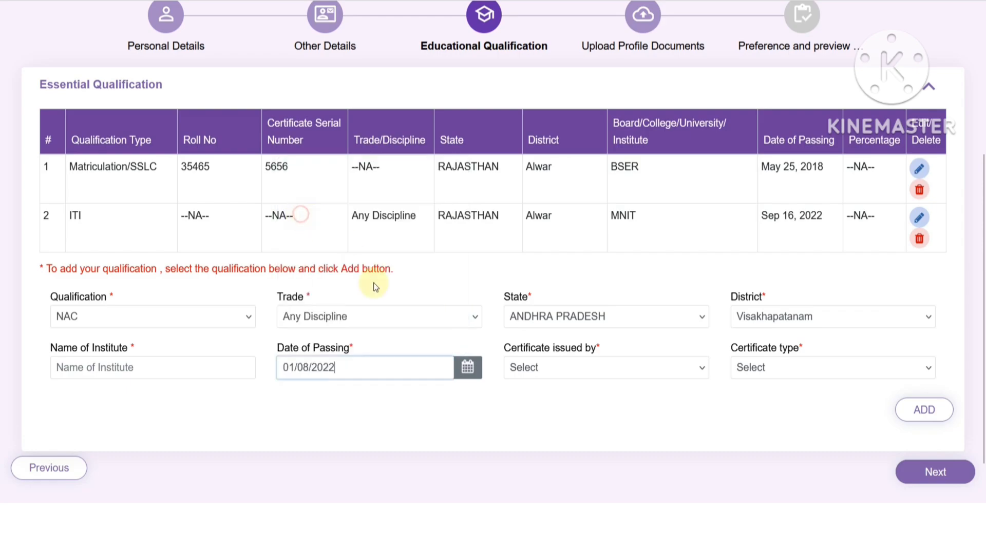
- Set the certificate issuer to NCVT and type to National Apprentice certificate(NAC)
left_click(544, 395)
left_click(560, 377)
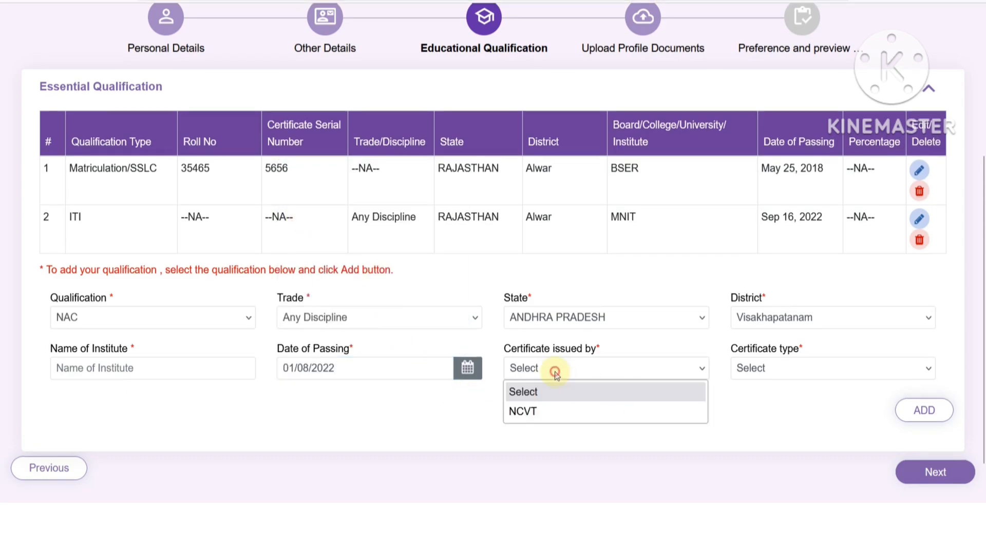
left_click(546, 407)
left_click(764, 376)
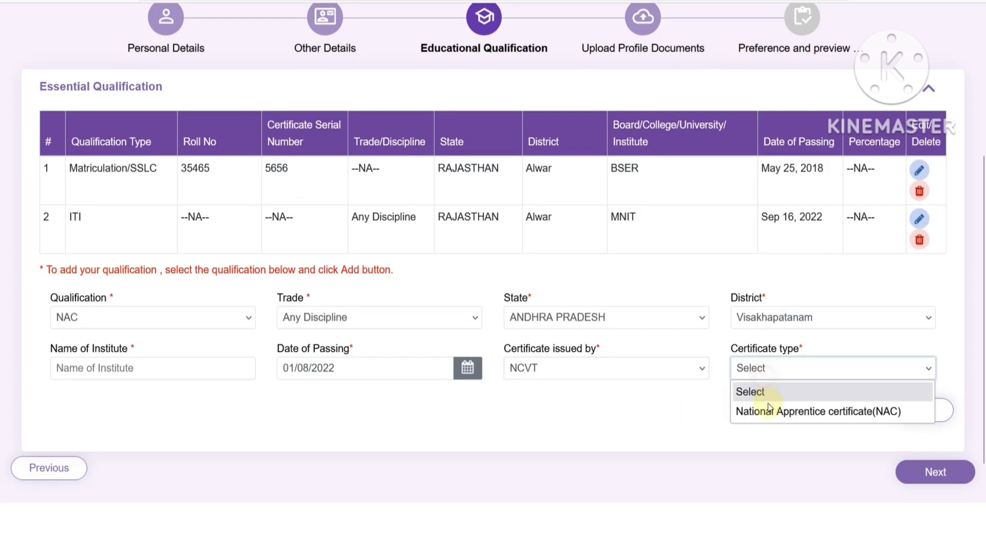
left_click(764, 409)
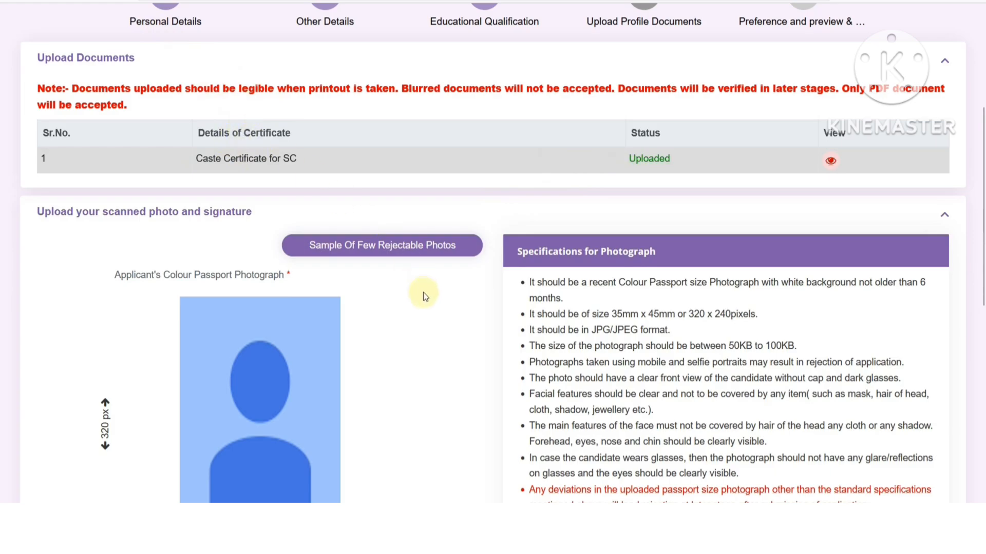
- On Upload Profile Documents, view the Sample Of Few Rejectable Photos page
scroll(423, 294, "down", 1)
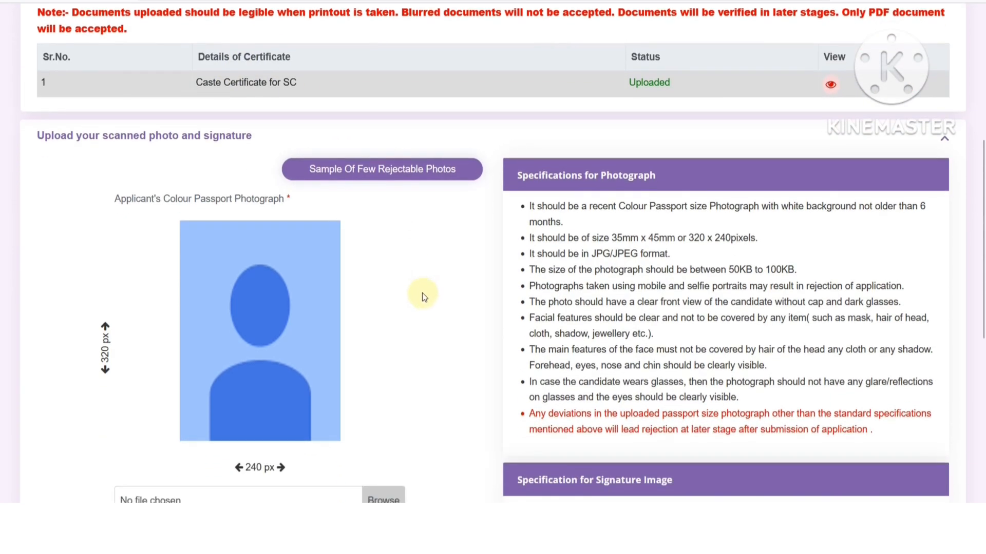
scroll(422, 293, "down", 1)
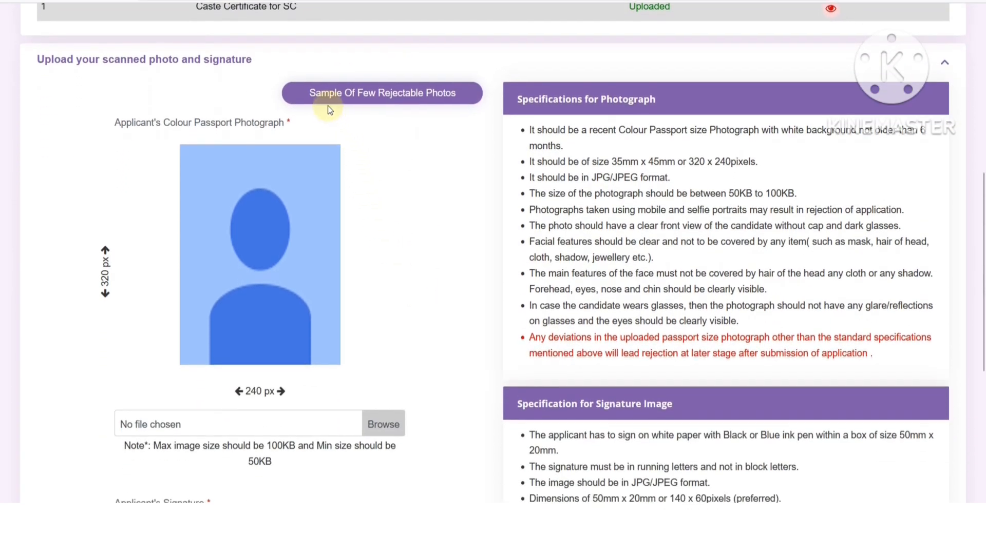
left_click(367, 99)
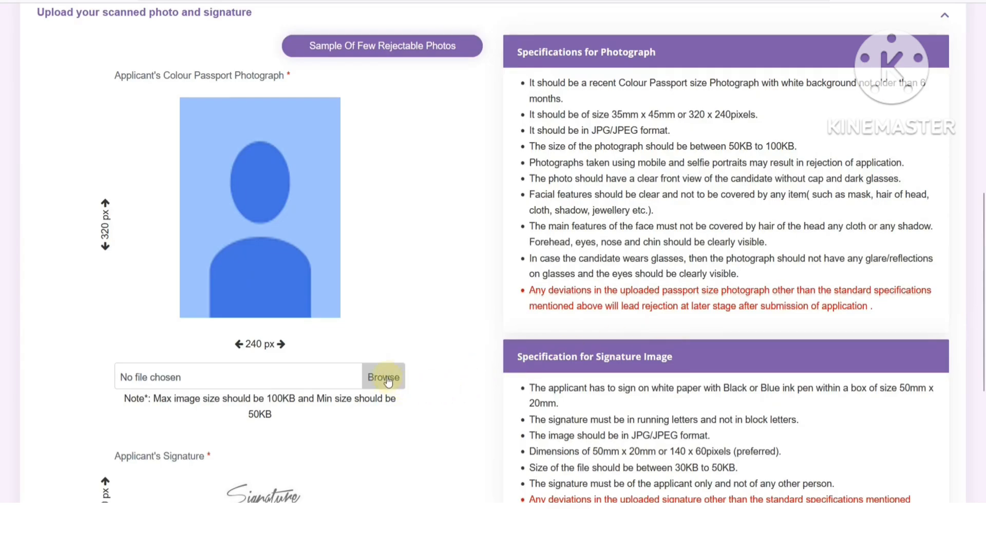
- Review the specifications and highlight the 50KB–100KB photo and 30KB–50KB signature limits
scroll(298, 247, "down", 3)
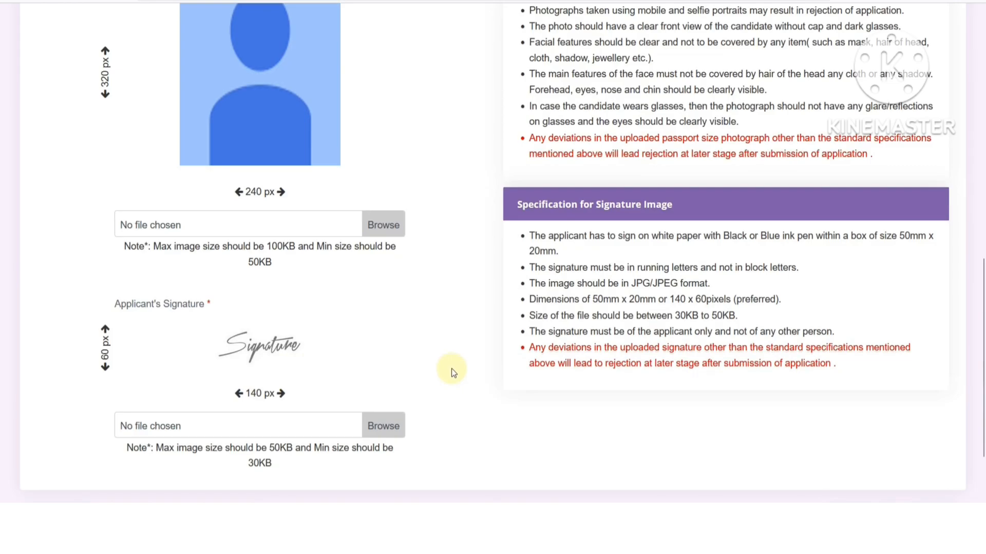
scroll(451, 368, "up", 1)
scroll(451, 368, "up", 1)
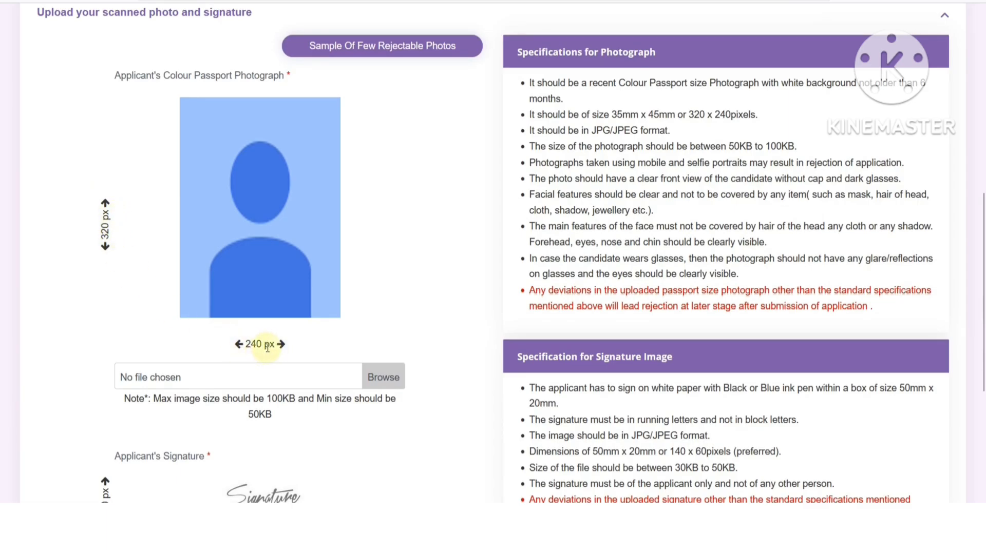
scroll(256, 352, "down", 1)
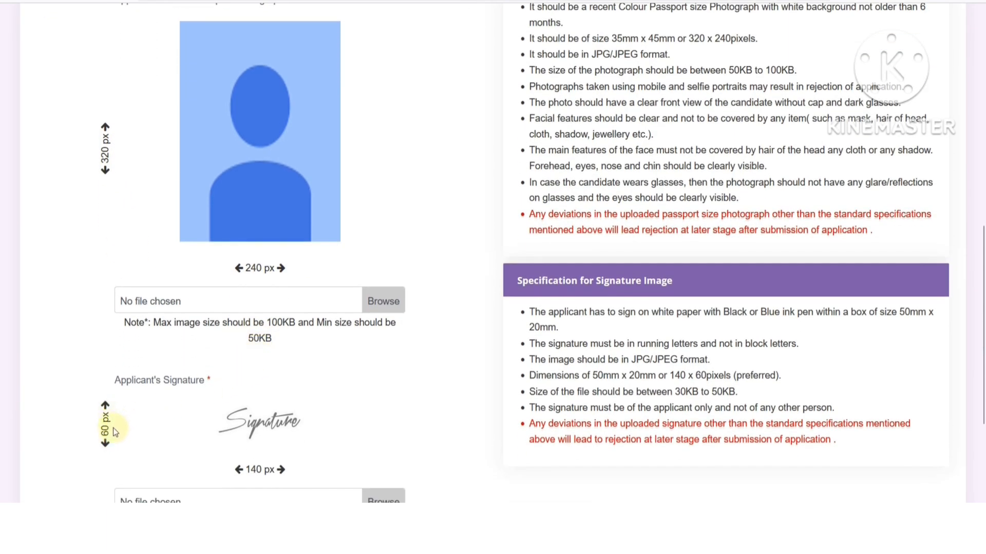
scroll(132, 424, "down", 1)
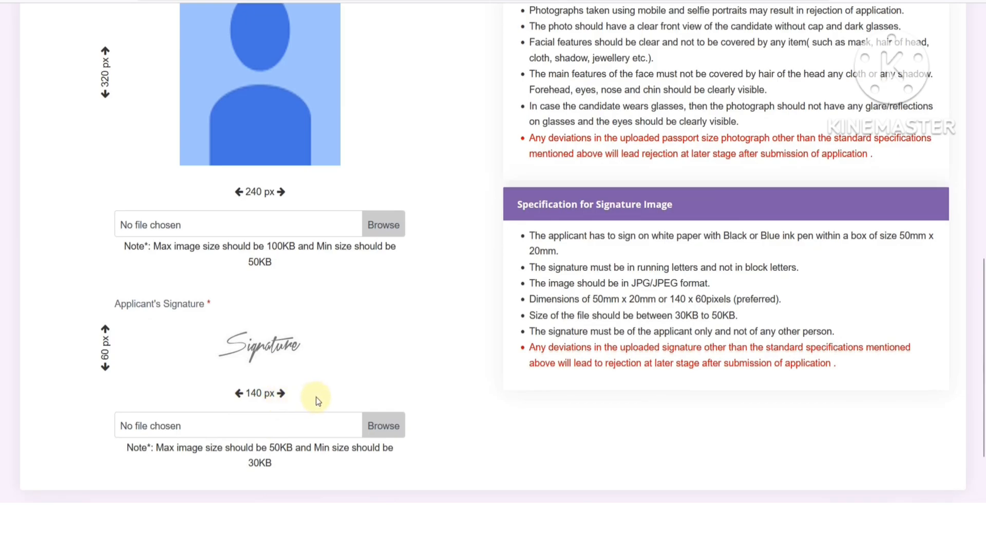
scroll(317, 396, "up", 1)
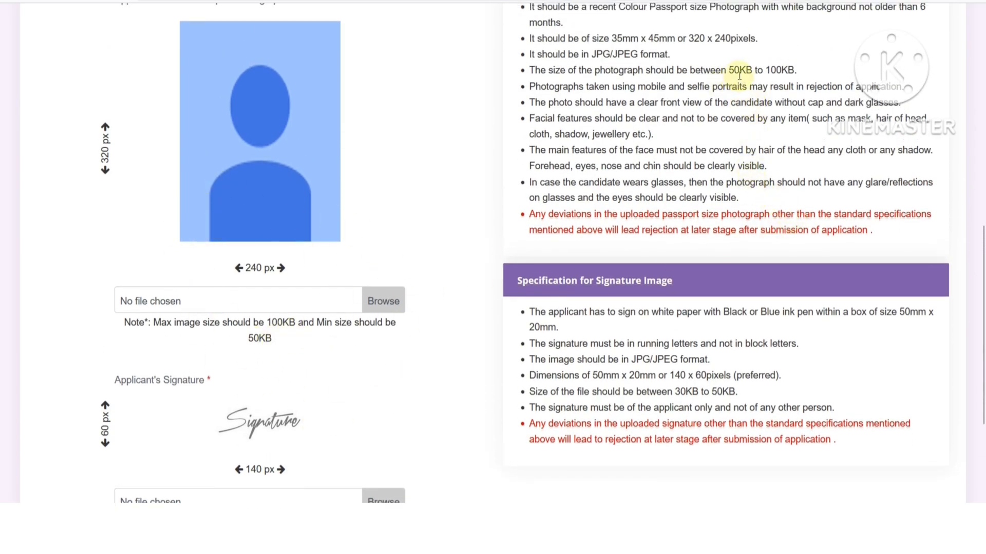
left_click_drag(734, 70, 787, 67)
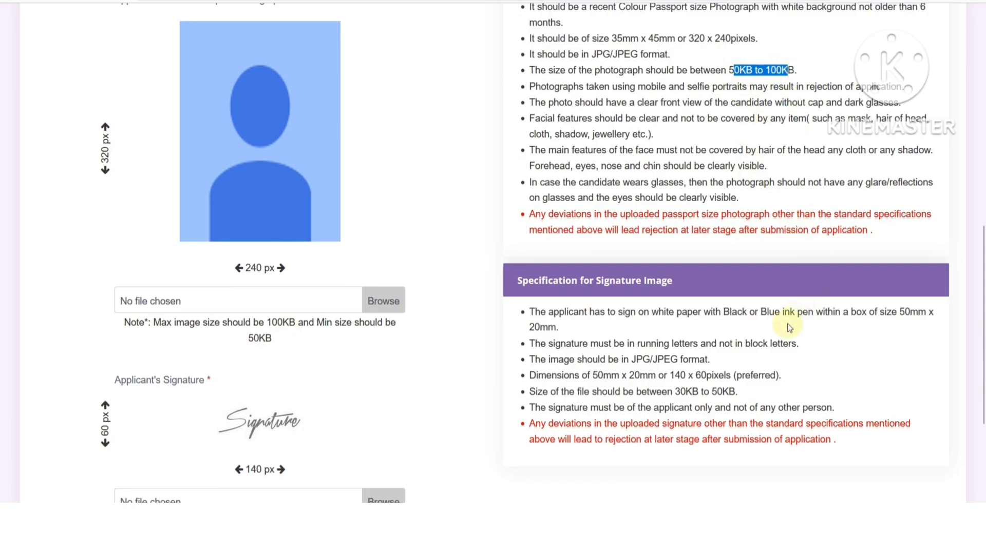
left_click_drag(680, 392, 724, 390)
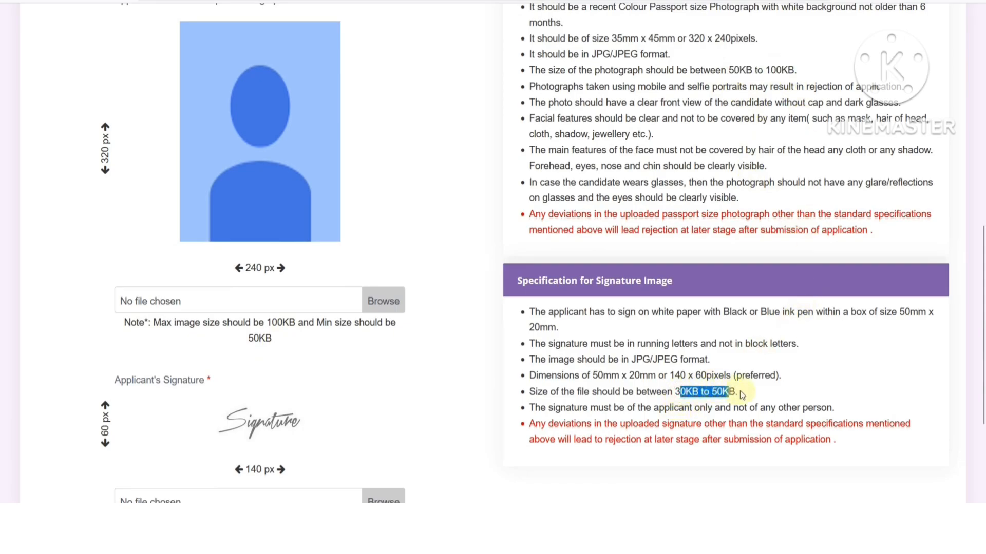
left_click(741, 394)
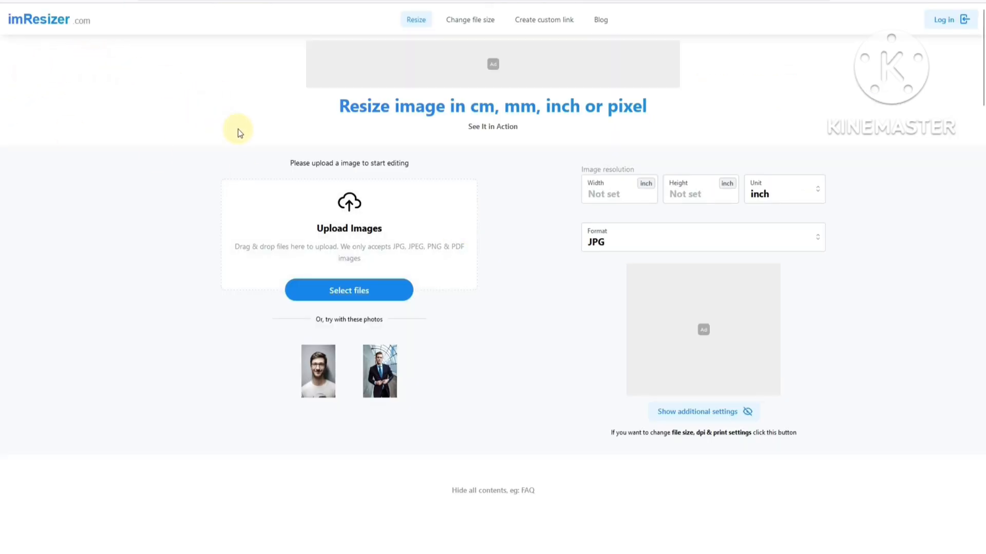
- Zoom the imResizer page in and upload the passport portrait photo
key("ctrl+plus")
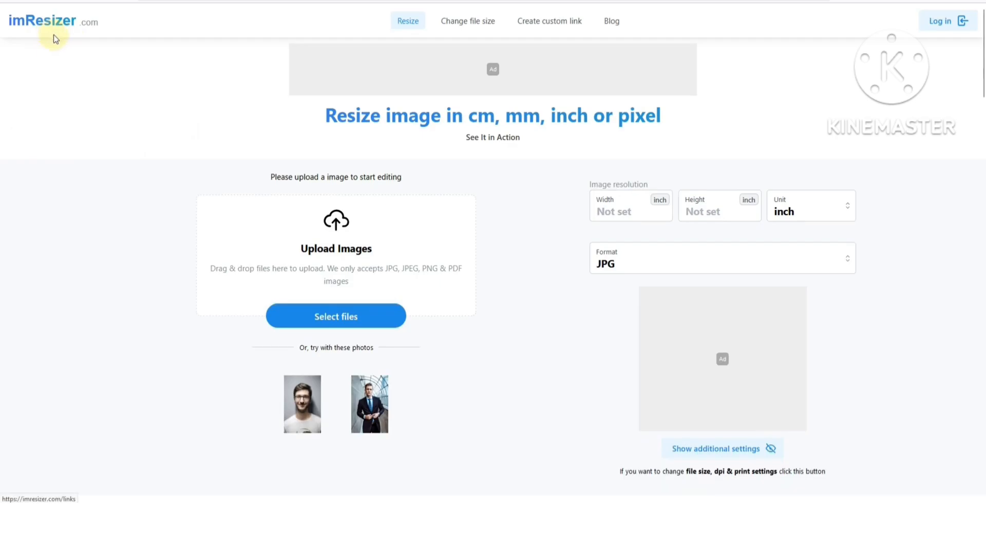
left_click(348, 320)
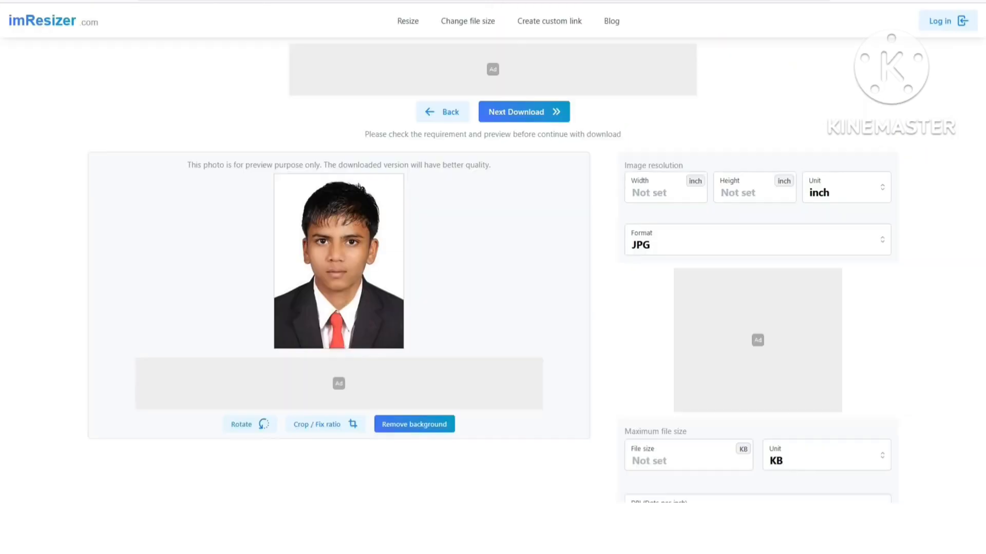
- Switch units to pixels and size the photo 240 × 320 px as JPG
left_click(843, 200)
left_click(818, 288)
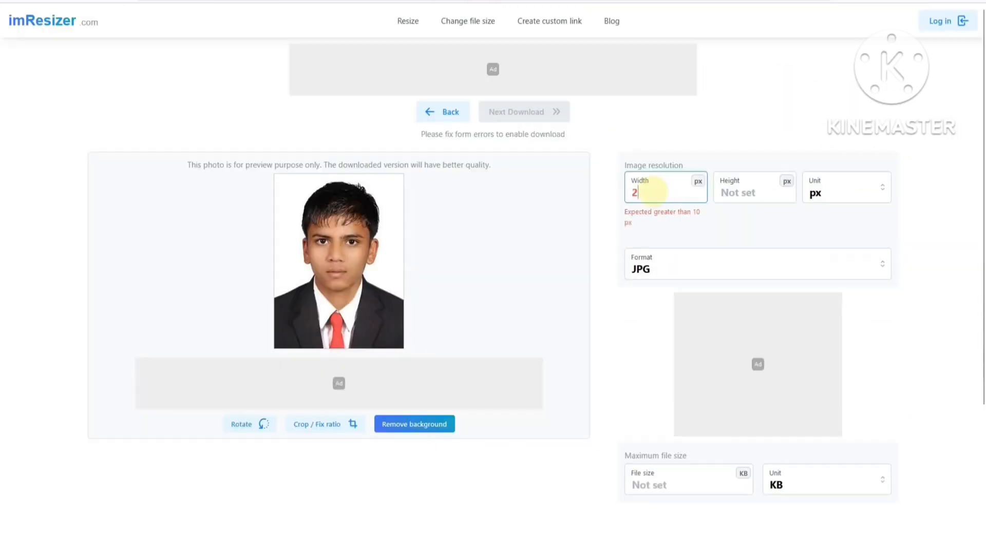
type("40")
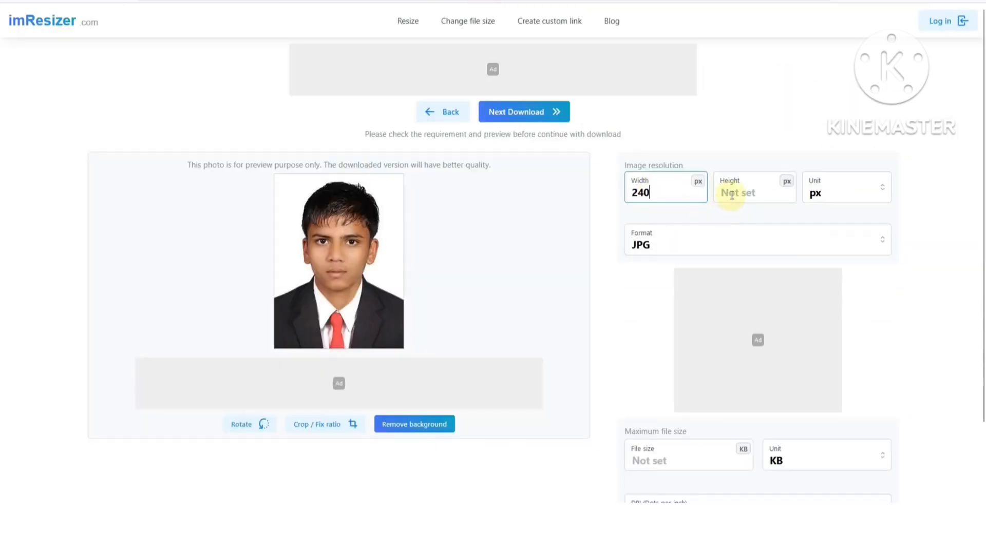
left_click(731, 194)
type("320")
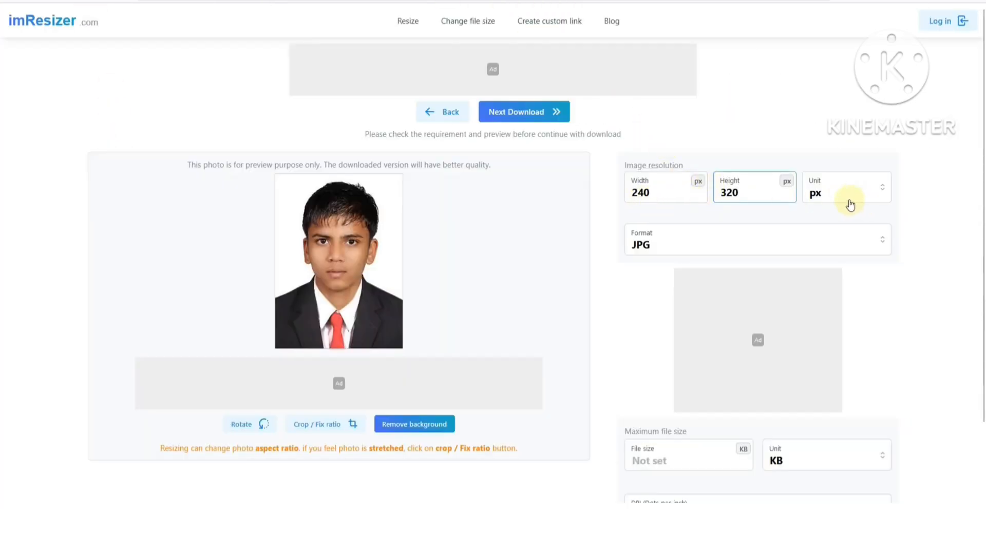
left_click(667, 250)
left_click(652, 274)
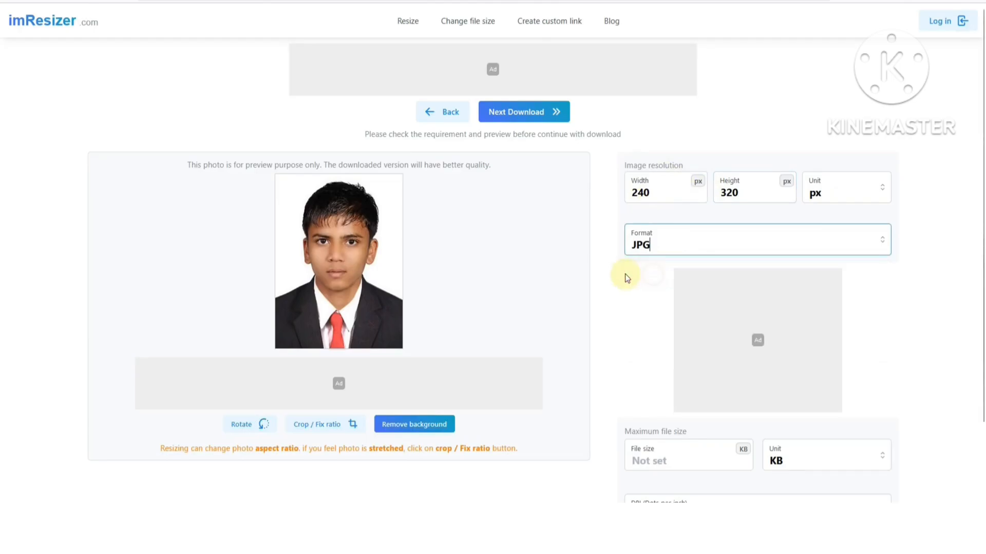
scroll(624, 273, "down", 2)
- Enter a 55 KB maximum file size, raise it to 70 KB, and download the photo
left_click(653, 376)
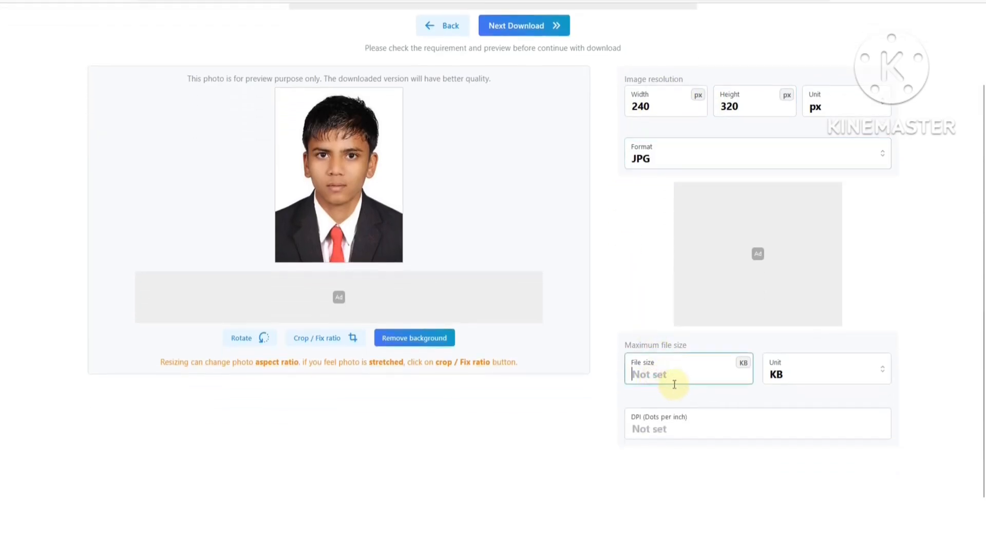
type("22")
key("BackSpace")
key("BackSpace")
type("55")
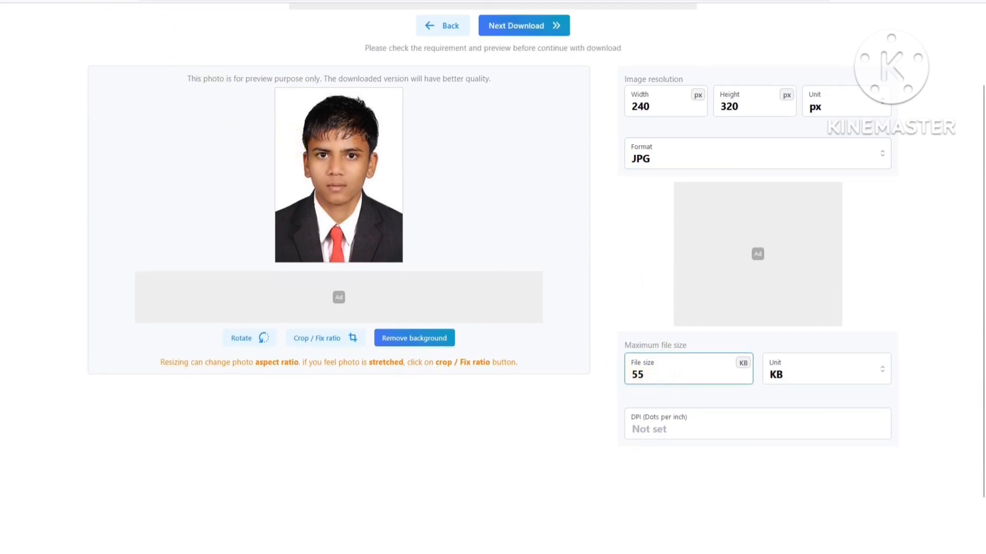
left_click(99, 1)
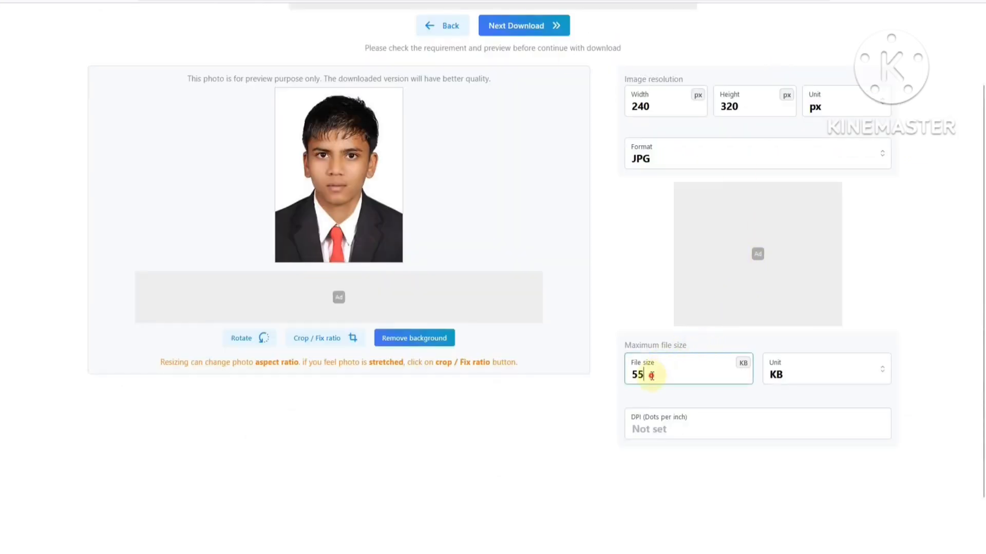
left_click_drag(645, 374, 621, 377)
type("70")
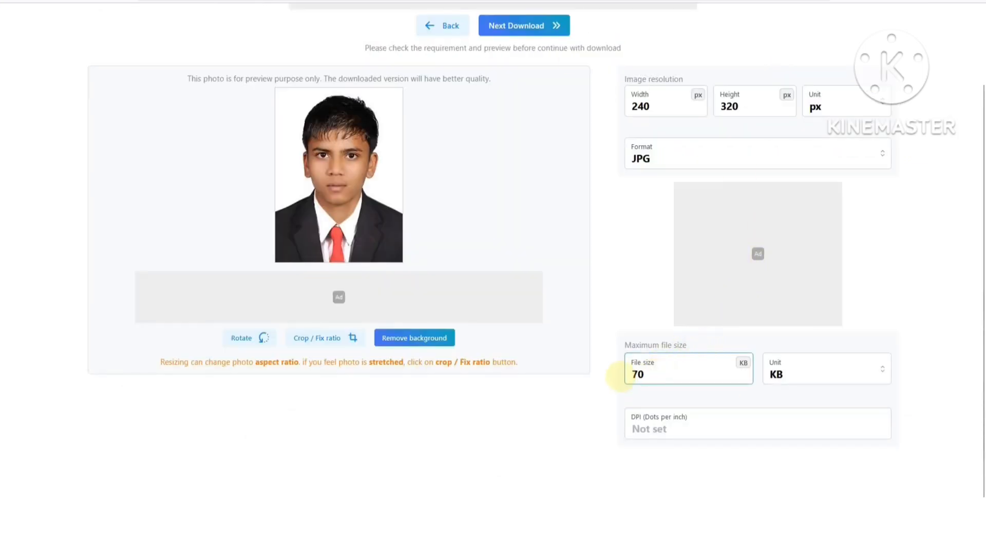
left_click(507, 28)
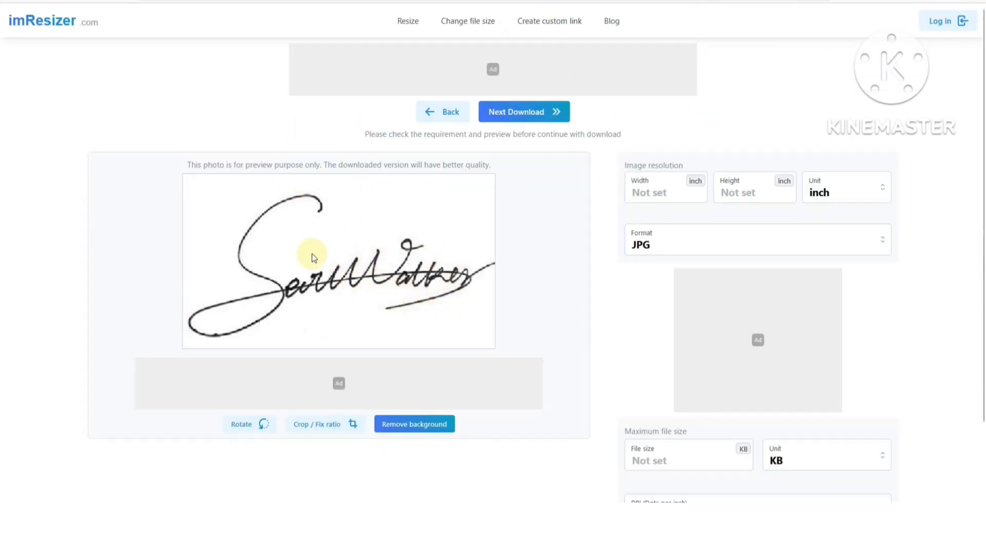
- Switch units to px, set the signature to 140 × 60 px, cap it at 50 KB, and download
left_click(832, 197)
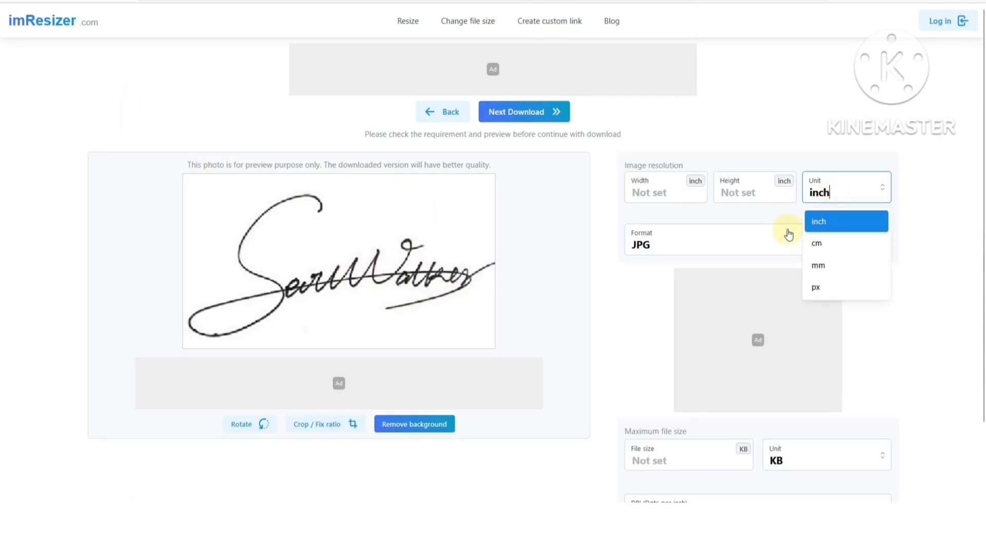
left_click(819, 294)
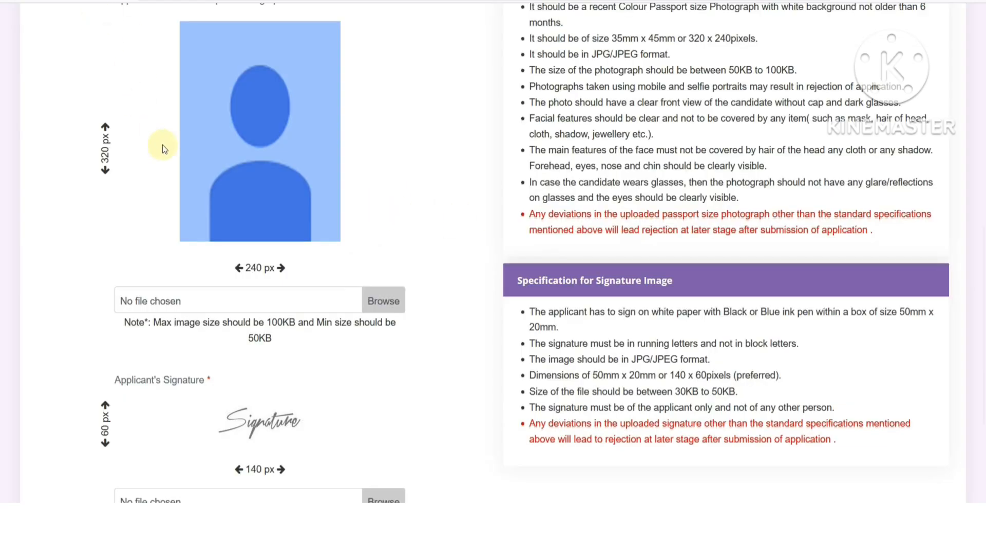
scroll(260, 315, "down", 3)
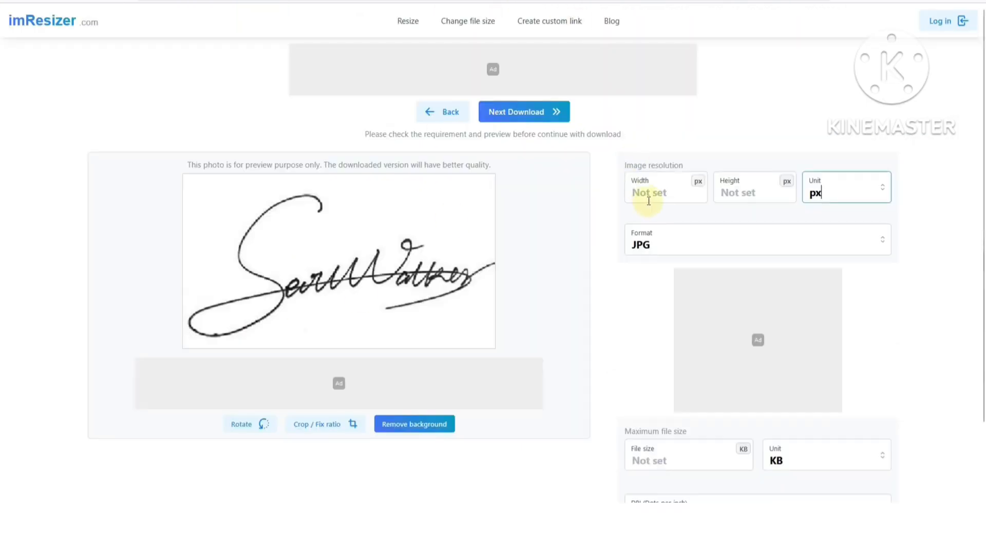
left_click(649, 200)
type("140")
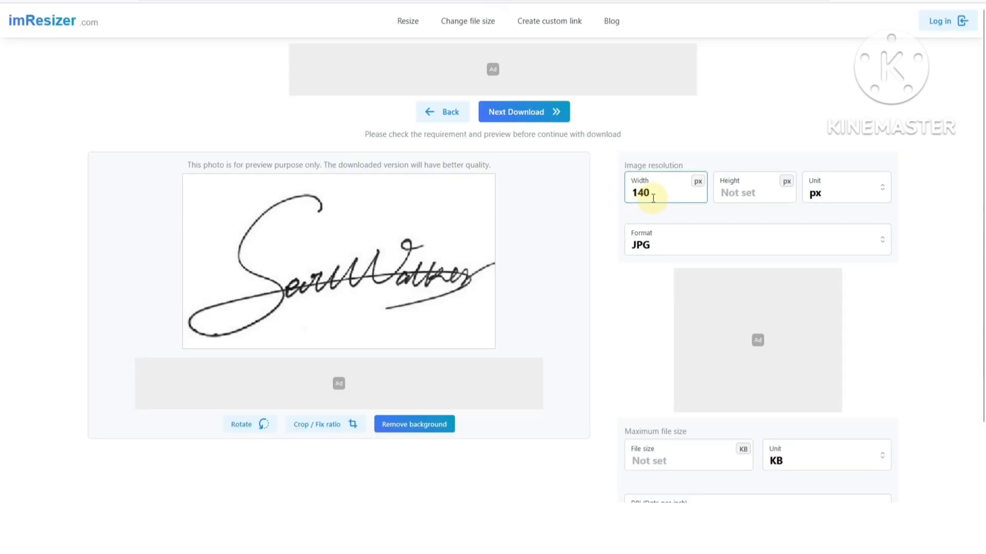
left_click(750, 200)
type("60")
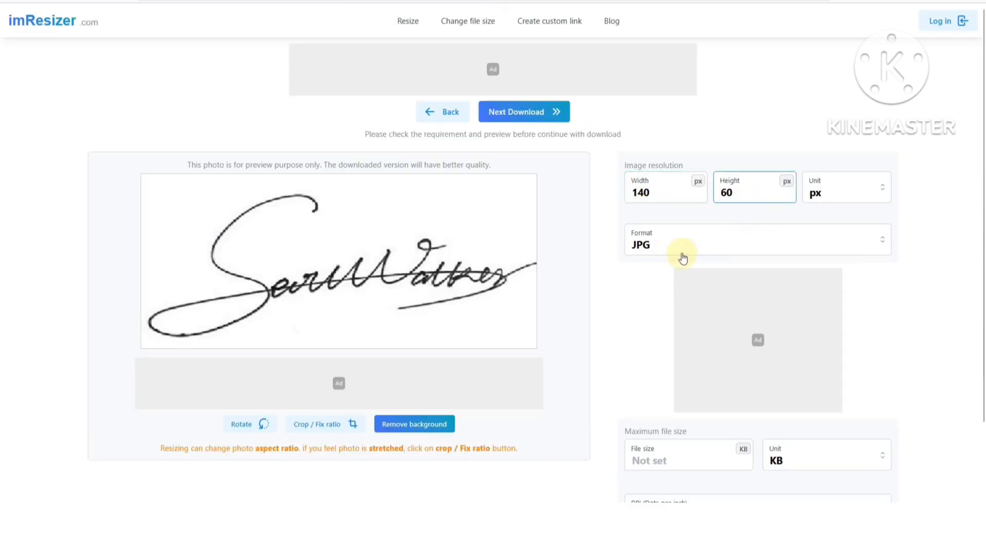
scroll(682, 259, "down", 2)
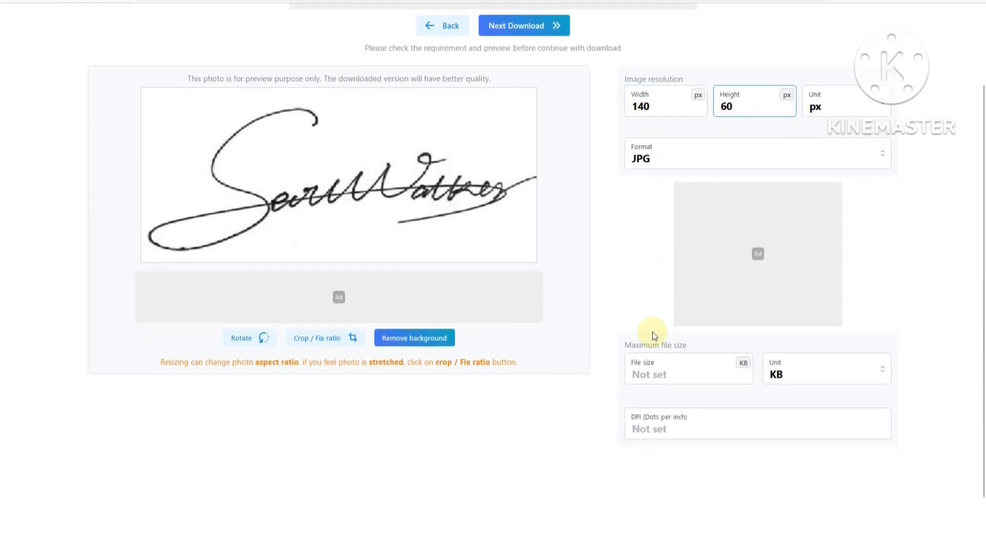
left_click(647, 367)
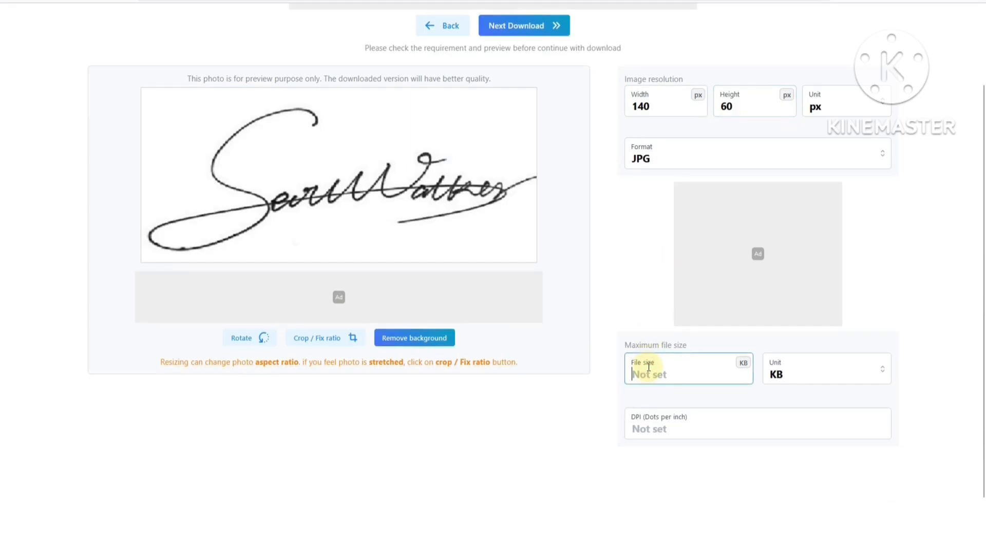
type("50")
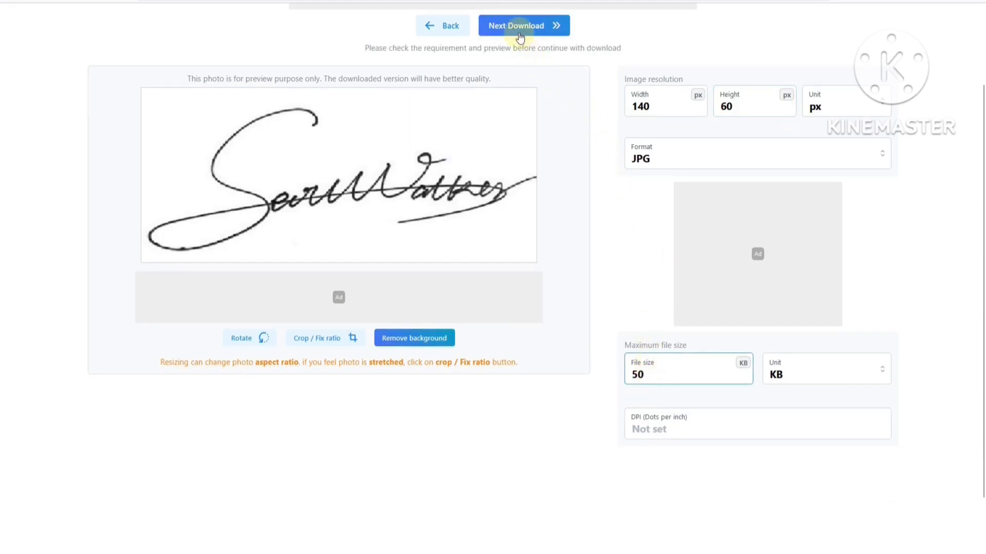
left_click(520, 30)
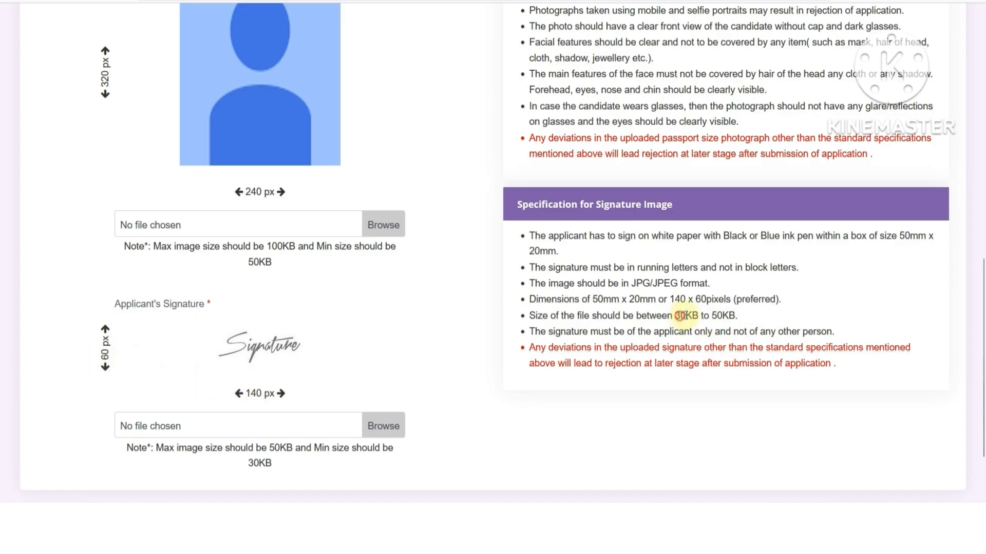
- Highlight the signature's 30KB to 50KB size limit in the specification
left_click_drag(675, 315, 734, 316)
left_click(627, 406)
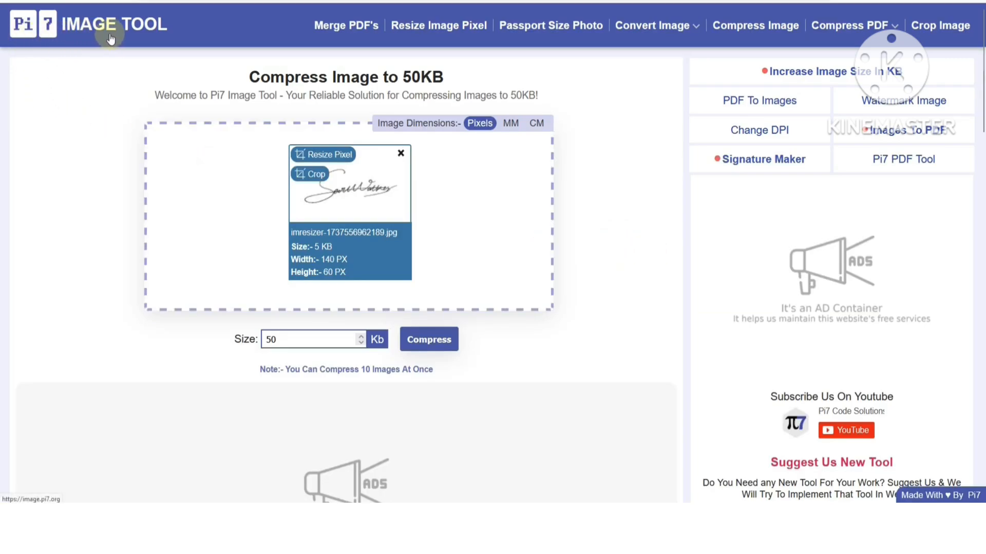
- Change Pi7's target size from 50 to 40 Kb, compress the signature, and download the 38Kb result
left_click_drag(249, 77, 446, 77)
left_click(449, 80)
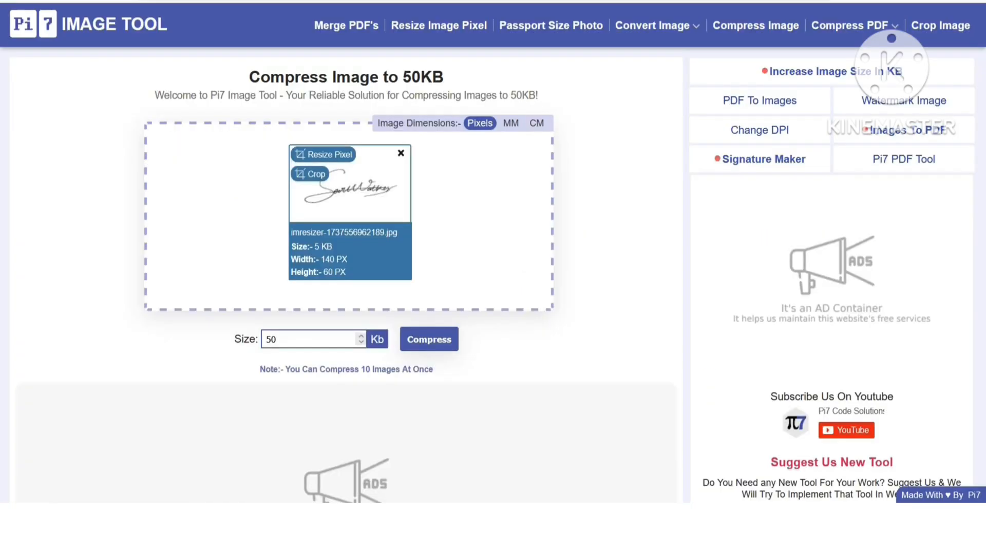
left_click_drag(281, 339, 263, 339)
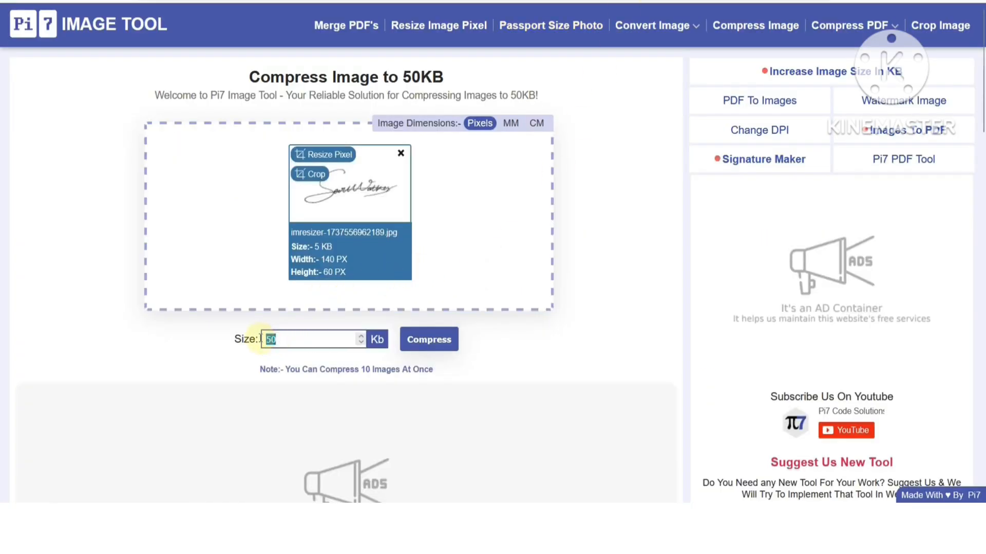
type("40")
left_click(434, 347)
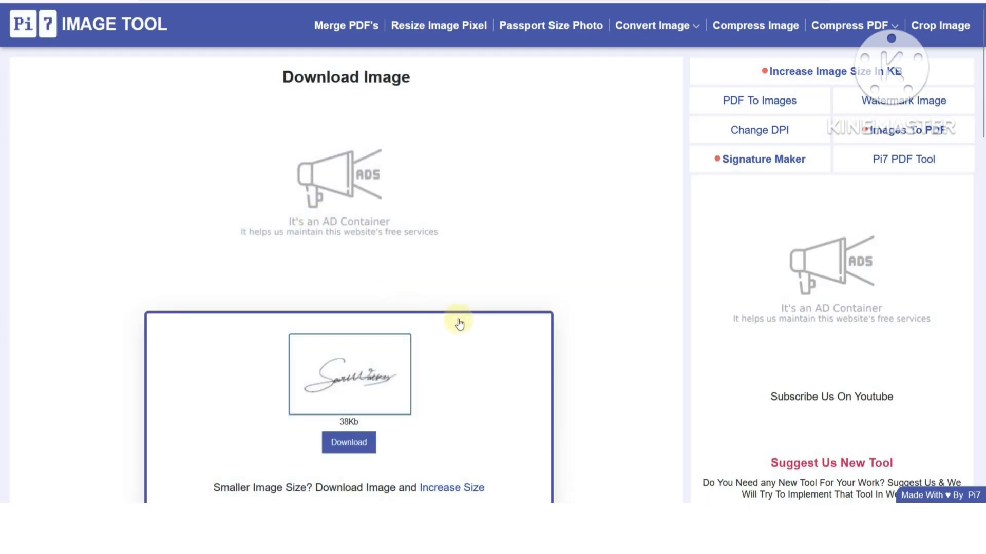
scroll(457, 323, "down", 3)
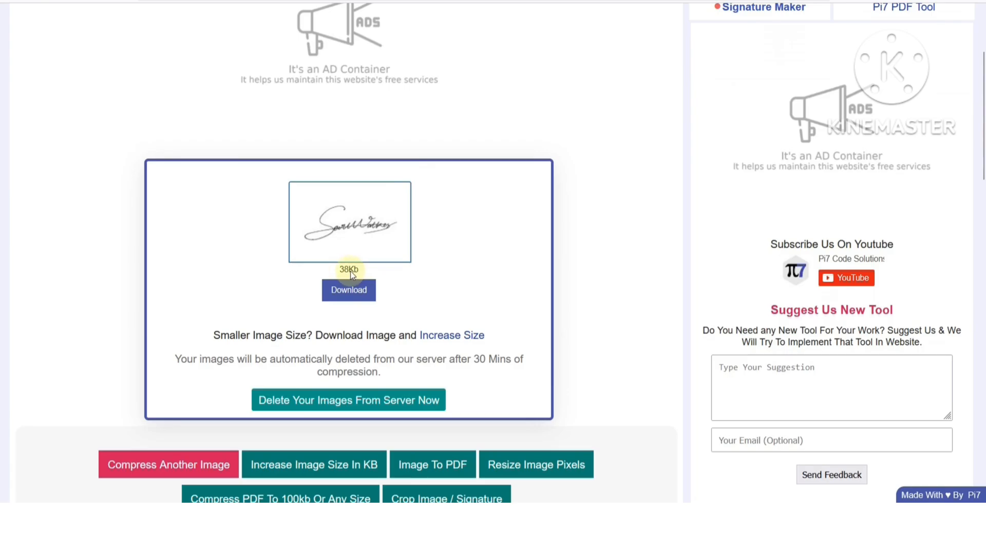
left_click(350, 294)
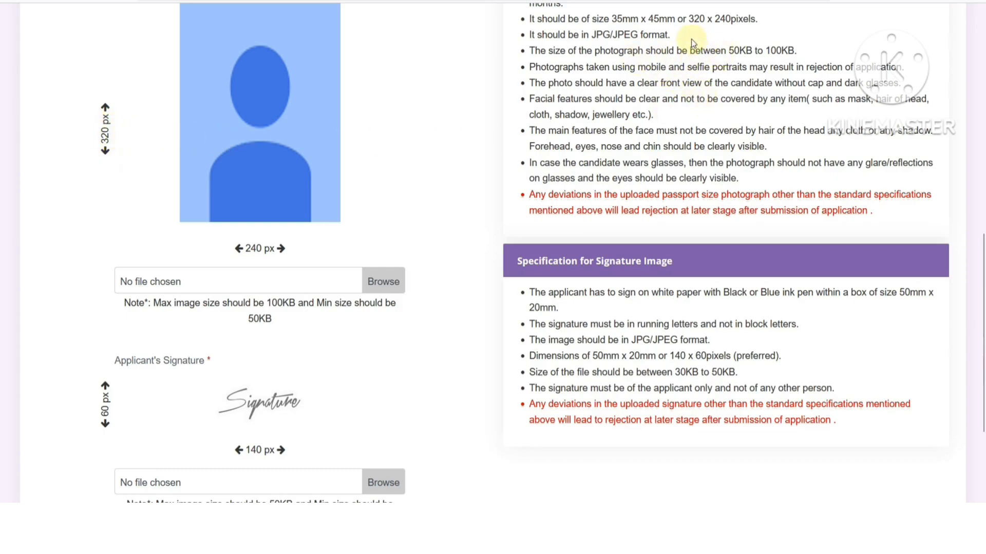
- Highlight the photo's dimension, JPG format and 50–100KB limits and the signature's 30–50KB limit, then scroll down
left_click_drag(624, 19, 708, 19)
left_click_drag(637, 340, 653, 341)
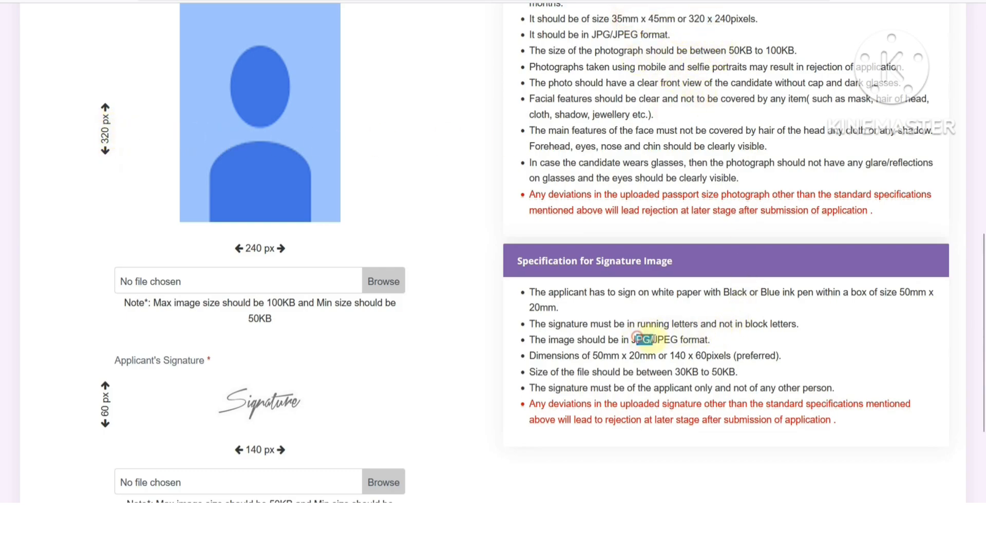
left_click_drag(729, 51, 796, 50)
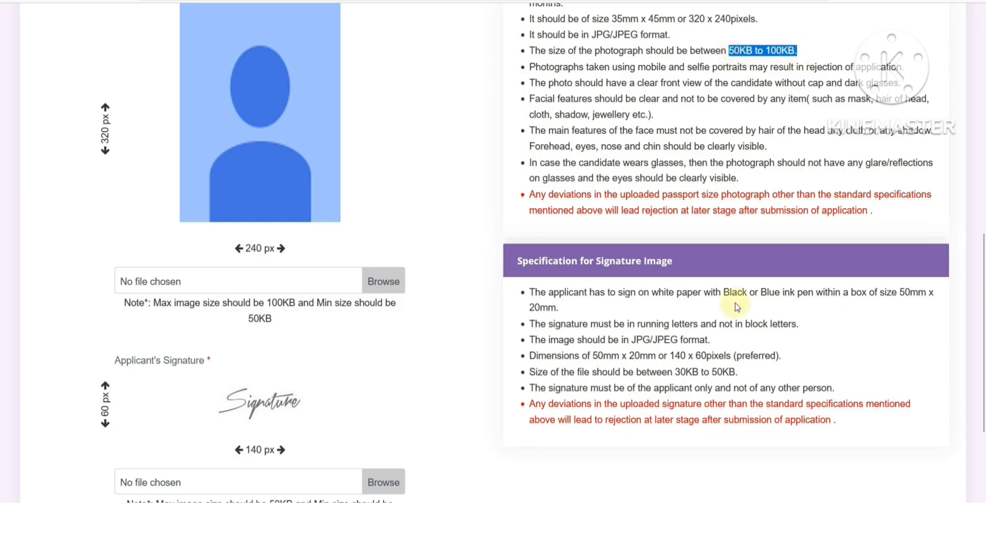
left_click_drag(676, 372, 737, 372)
left_click(743, 374)
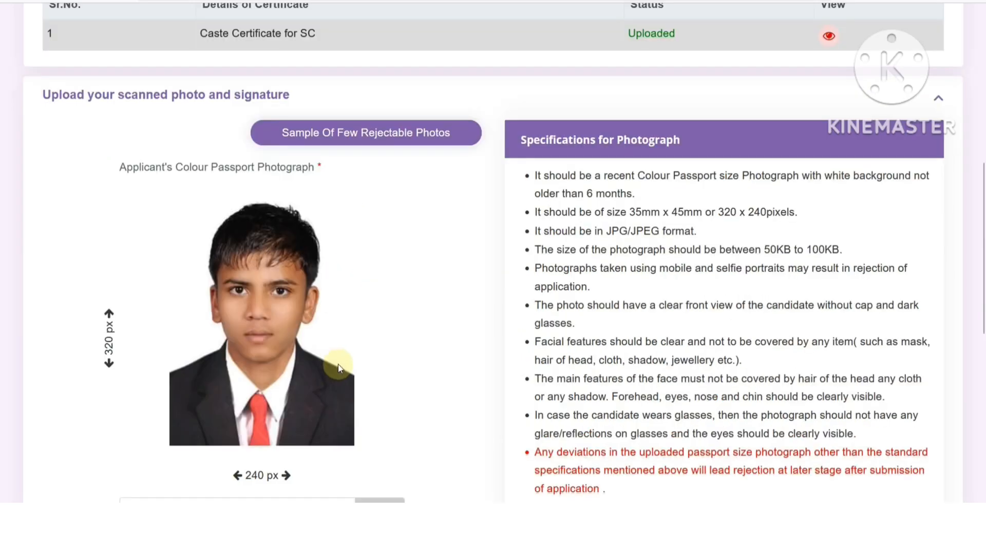
scroll(337, 365, "down", 2)
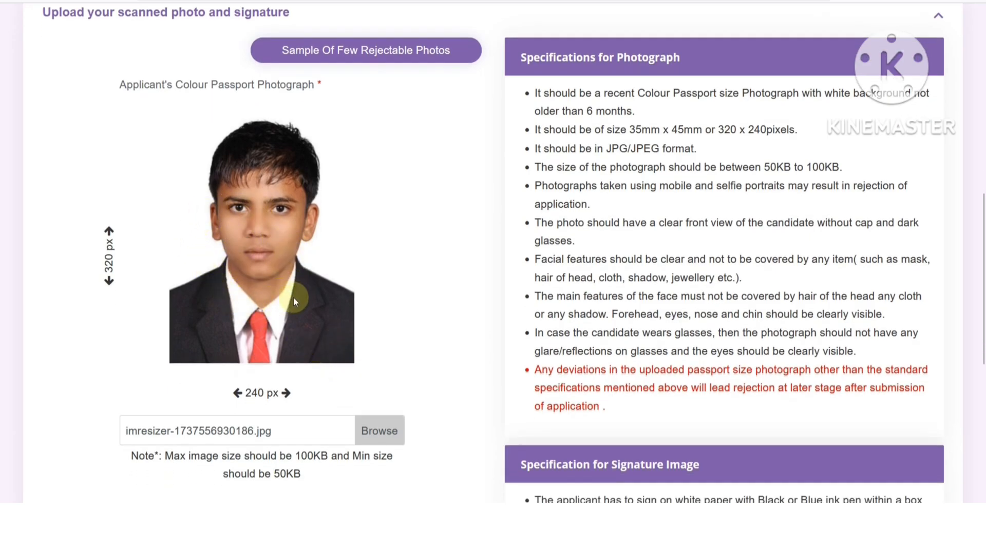
scroll(293, 308, "down", 5)
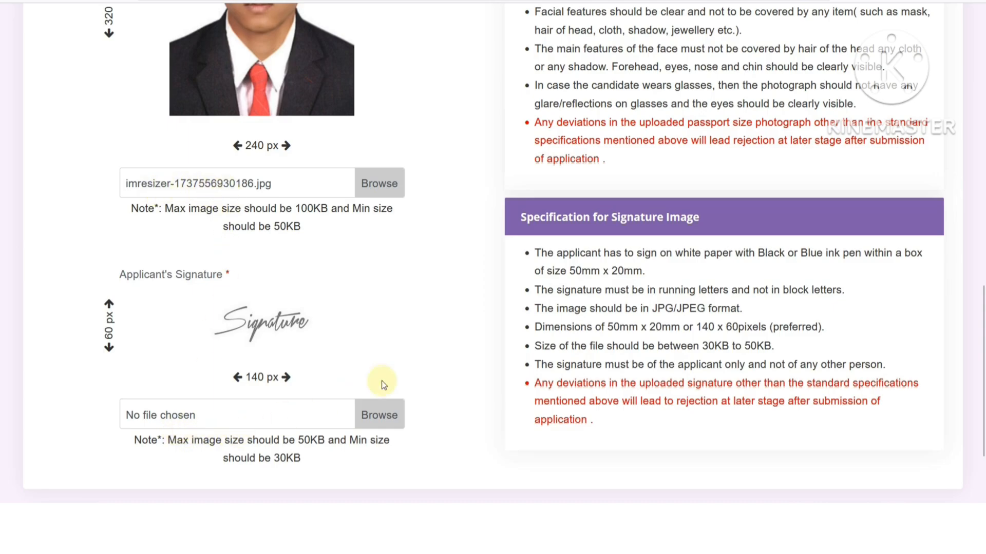
scroll(381, 381, "down", 2)
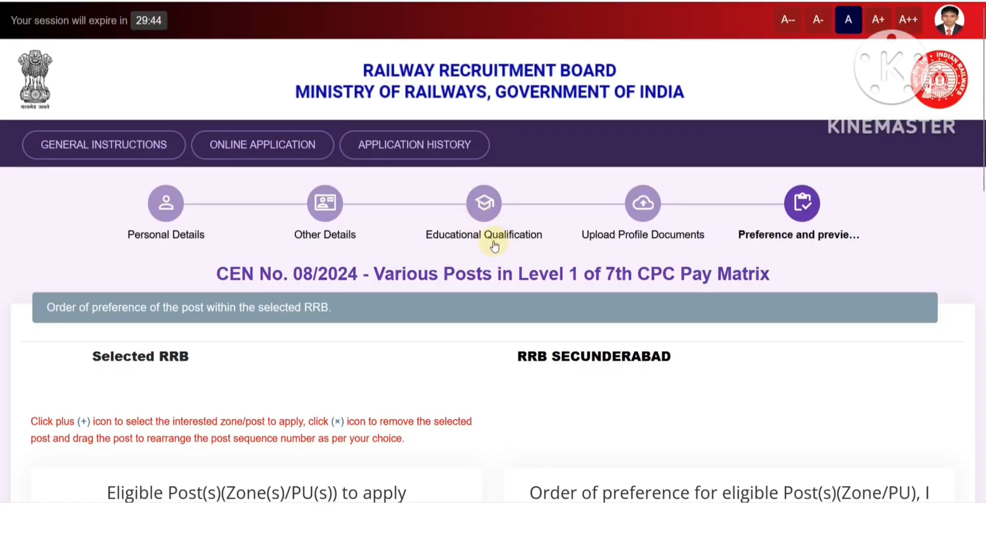
- Add Cat.14 TRACKMAINTAINER-IV as first preference and Cat.13 POINTSMAN B as second
scroll(494, 246, "down", 3)
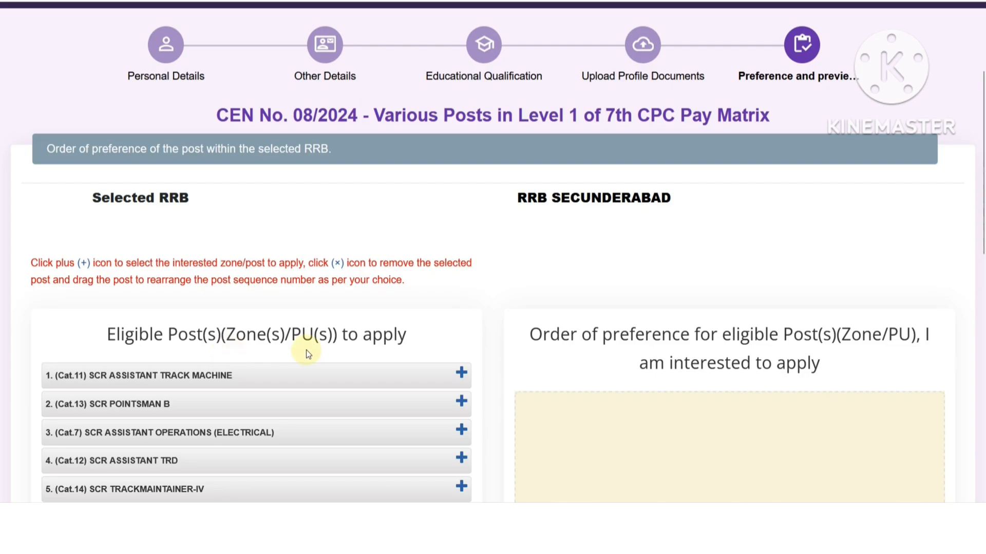
scroll(367, 317, "down", 3)
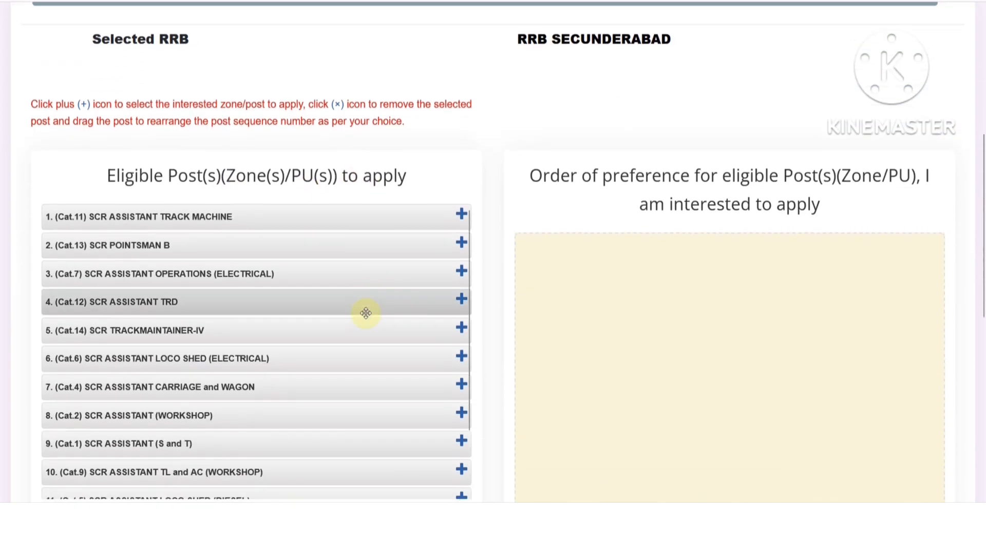
scroll(368, 313, "down", 2)
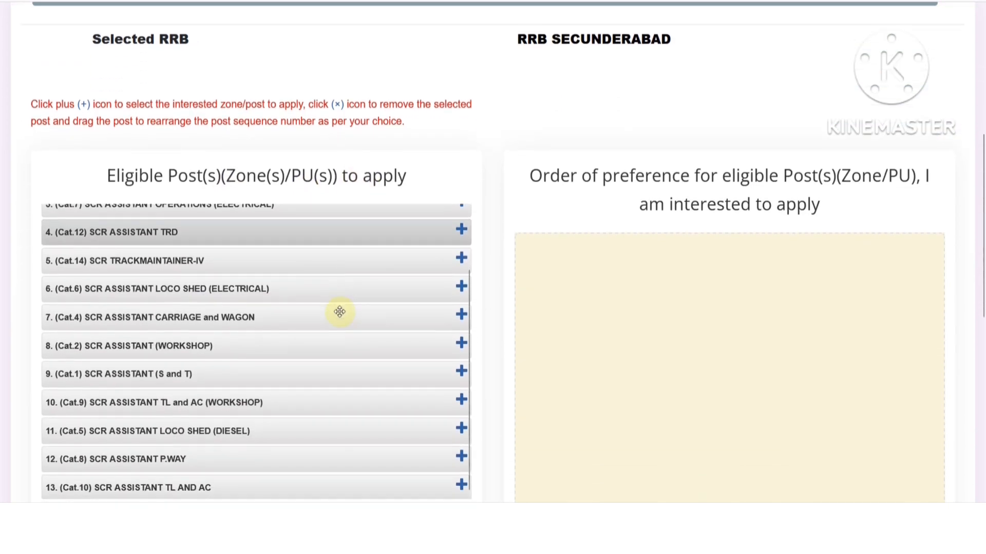
scroll(251, 354, "down", 2)
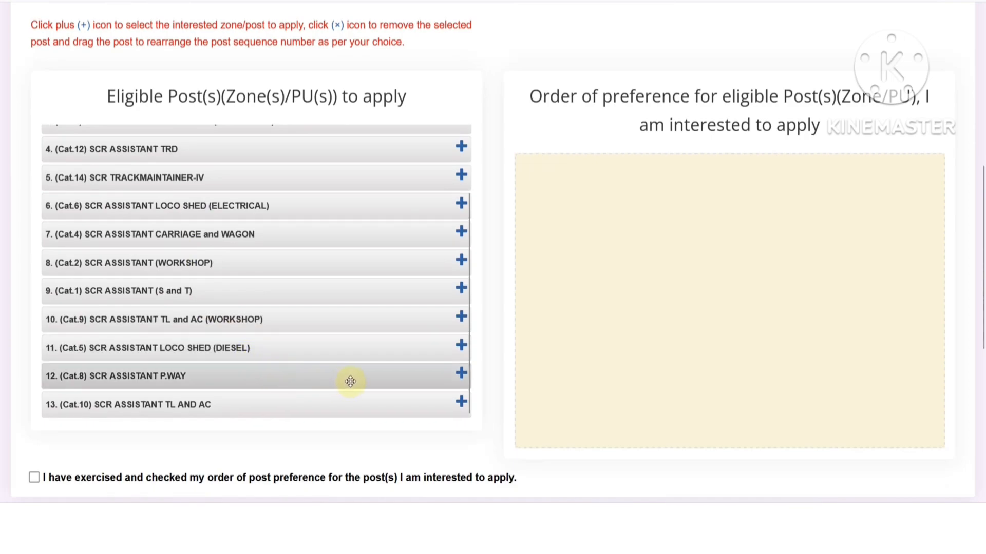
scroll(350, 381, "up", 3)
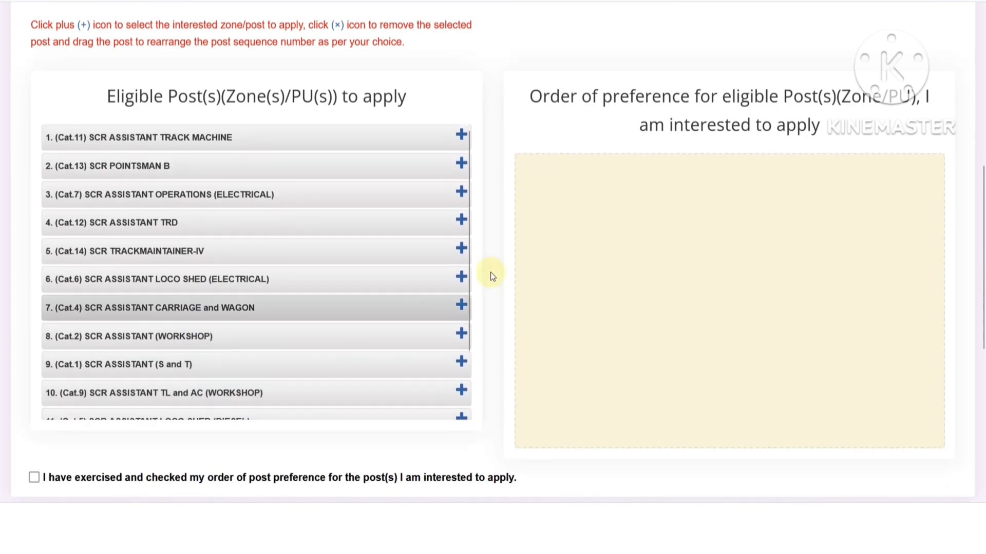
left_click(461, 250)
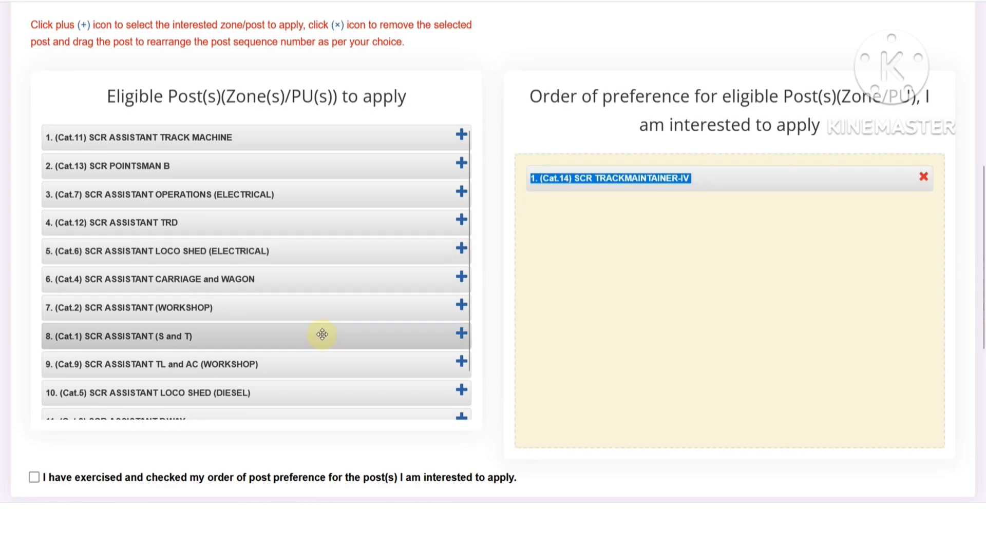
left_click(591, 195)
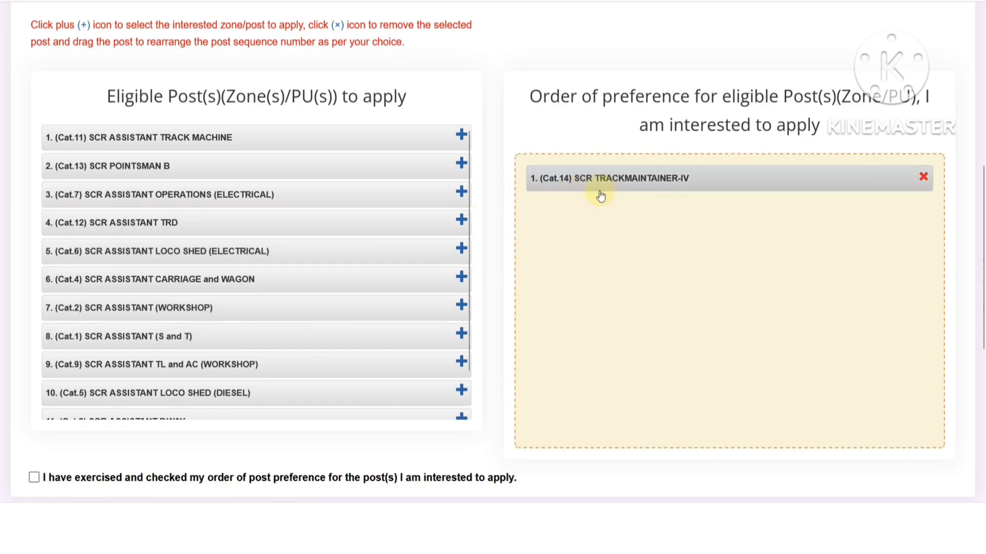
scroll(436, 241, "up", 2)
left_click(461, 244)
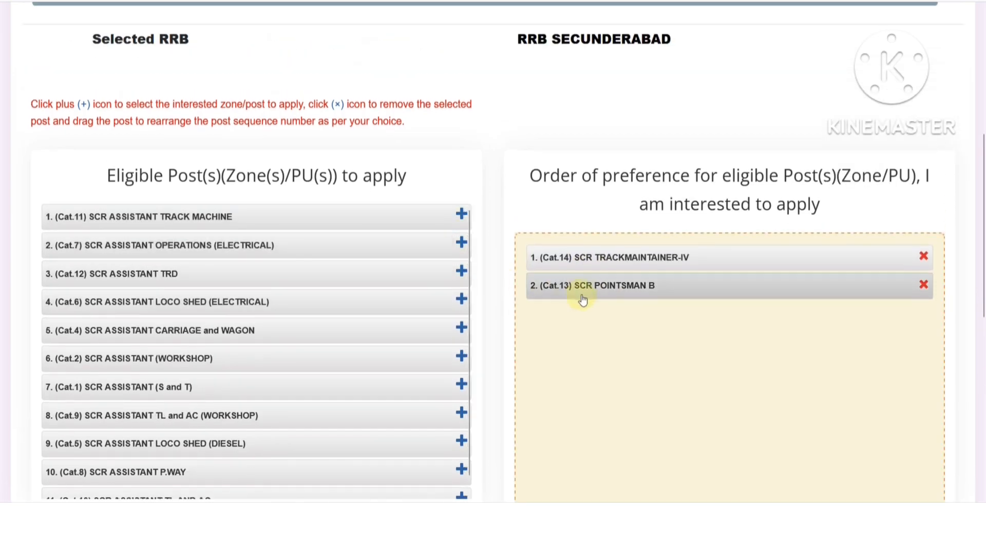
- Add the remaining posts in order, from ASSISTANT TRACK MACHINE through ASSISTANT P.WAY and finally Cat.10
left_click(461, 214)
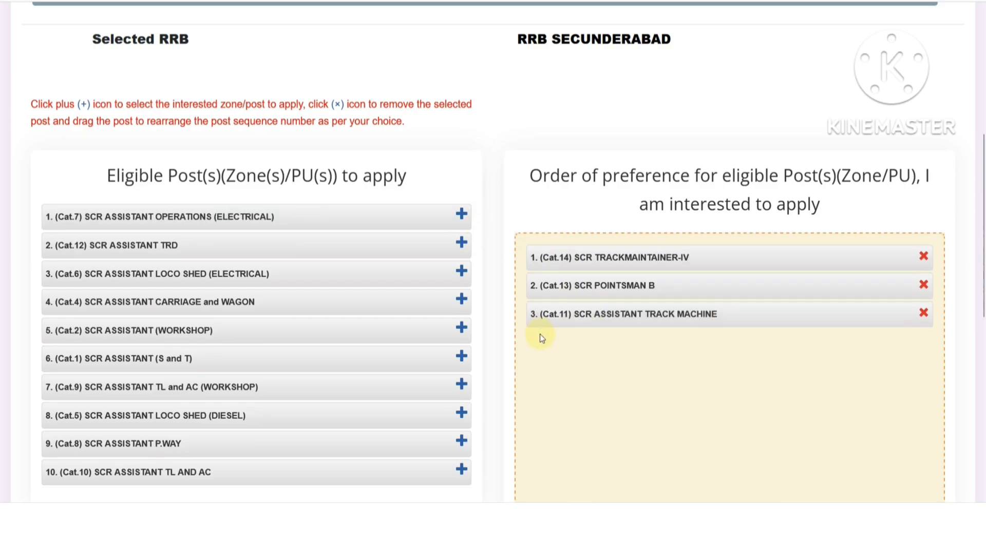
scroll(541, 335, "down", 2)
left_click(461, 193)
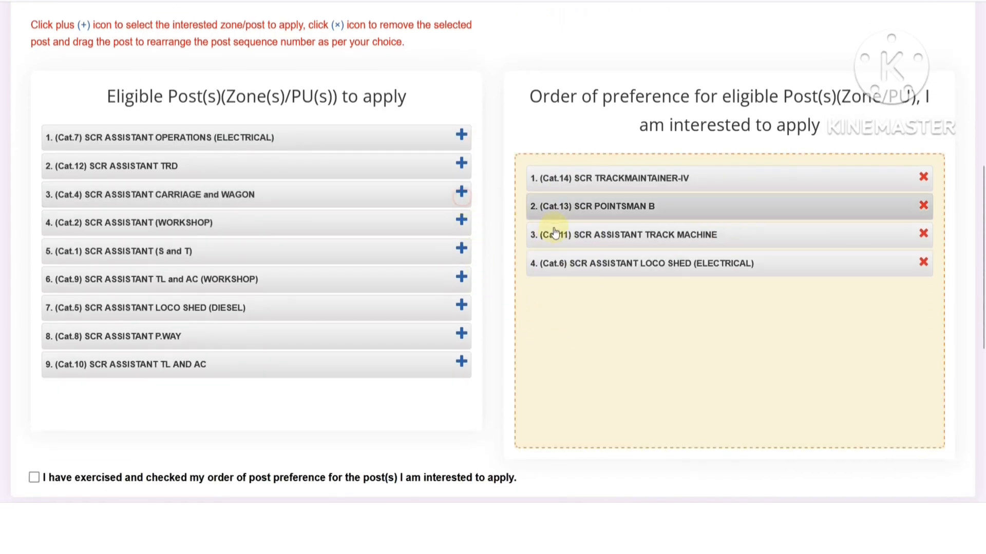
left_click(461, 219)
left_click(461, 249)
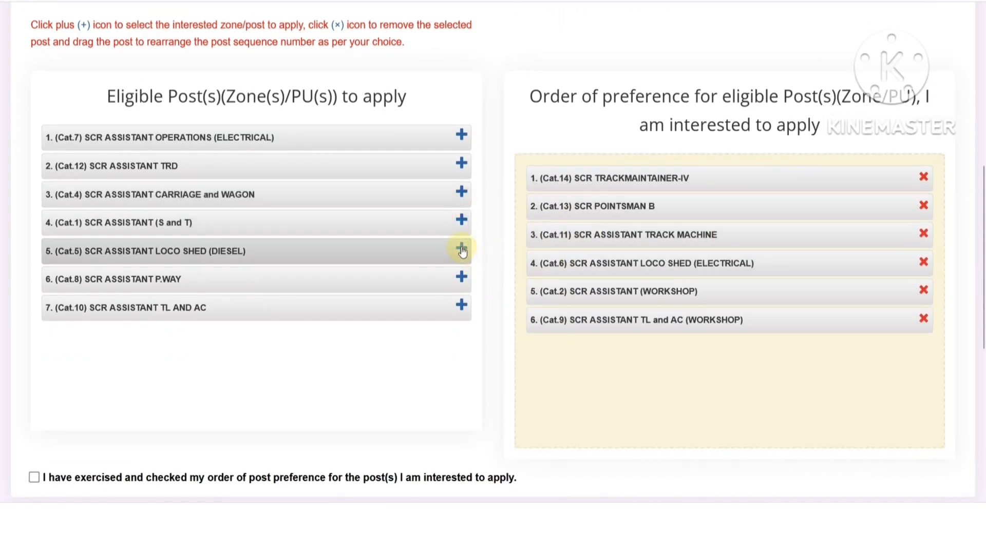
left_click(461, 250)
left_click(461, 192)
left_click(461, 163)
left_click(461, 134)
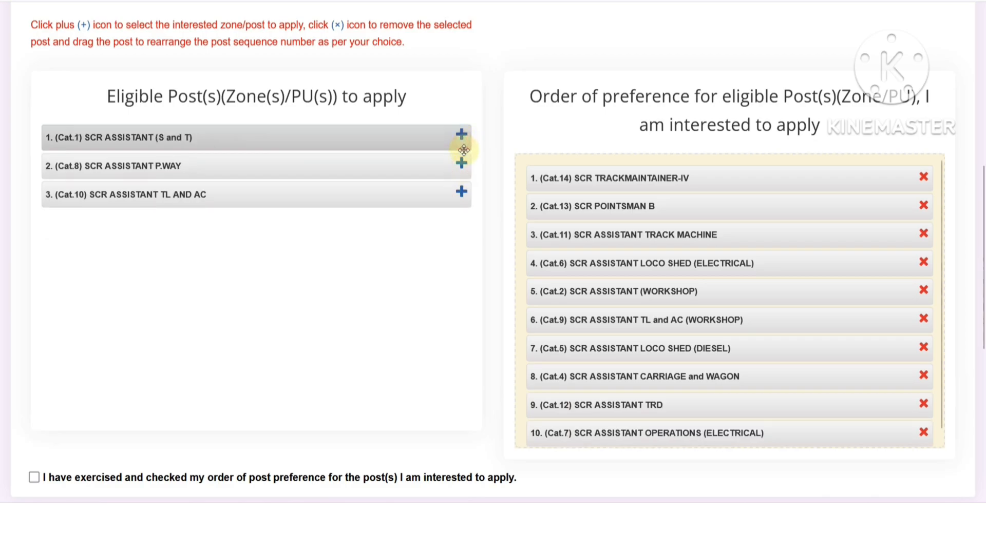
left_click(461, 135)
left_click(461, 134)
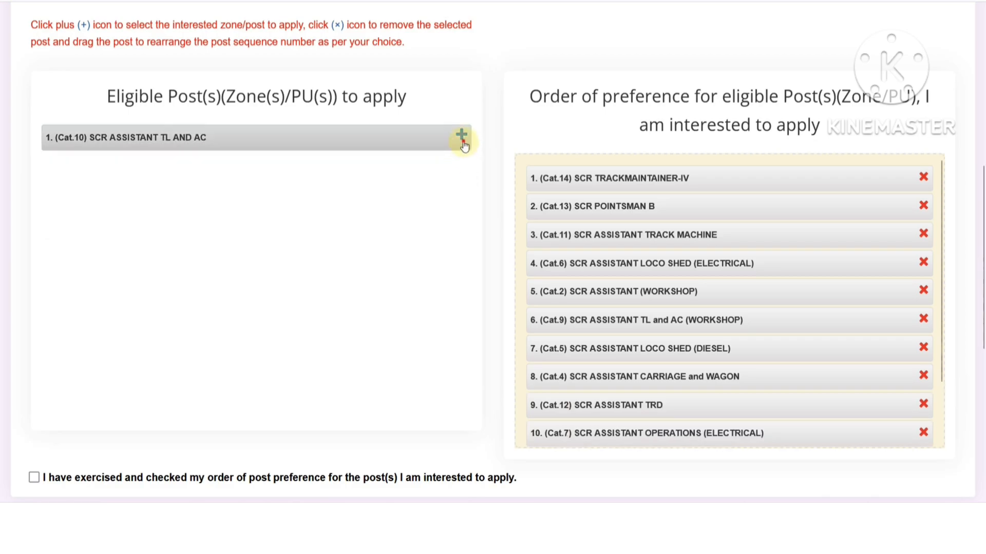
left_click(462, 139)
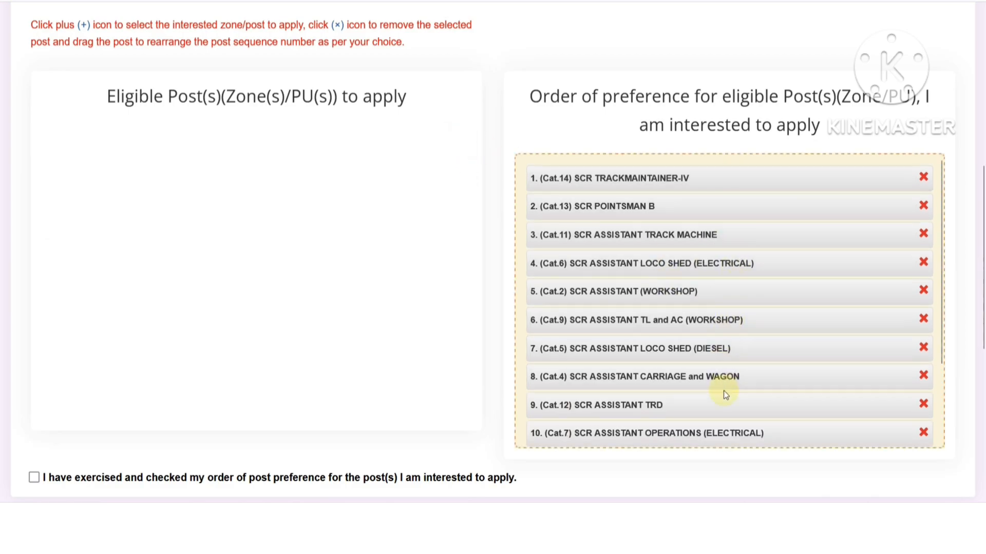
scroll(670, 364, "up", 6)
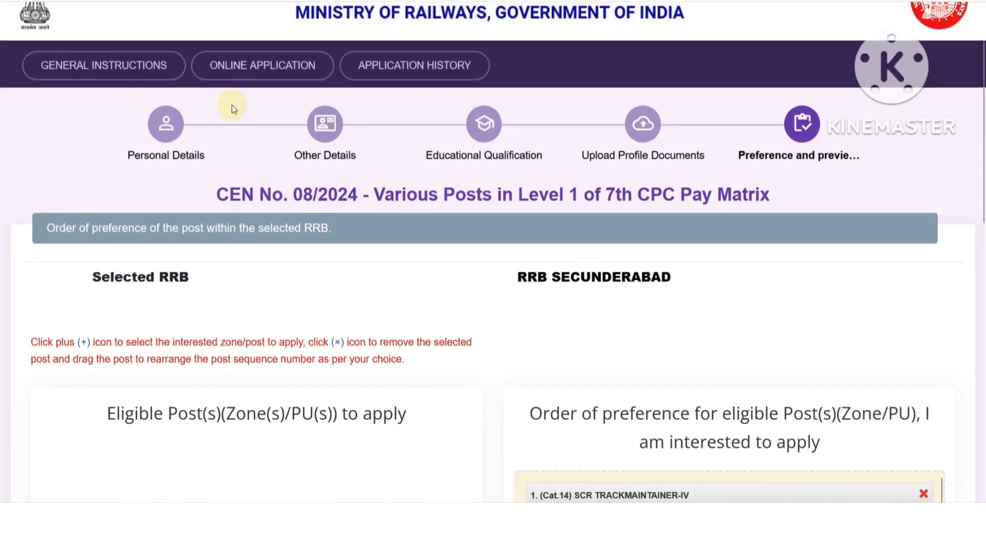
- Tick the eligibility declaration, enter ALWAR as the place, and save the preferences
scroll(319, 296, "down", 5)
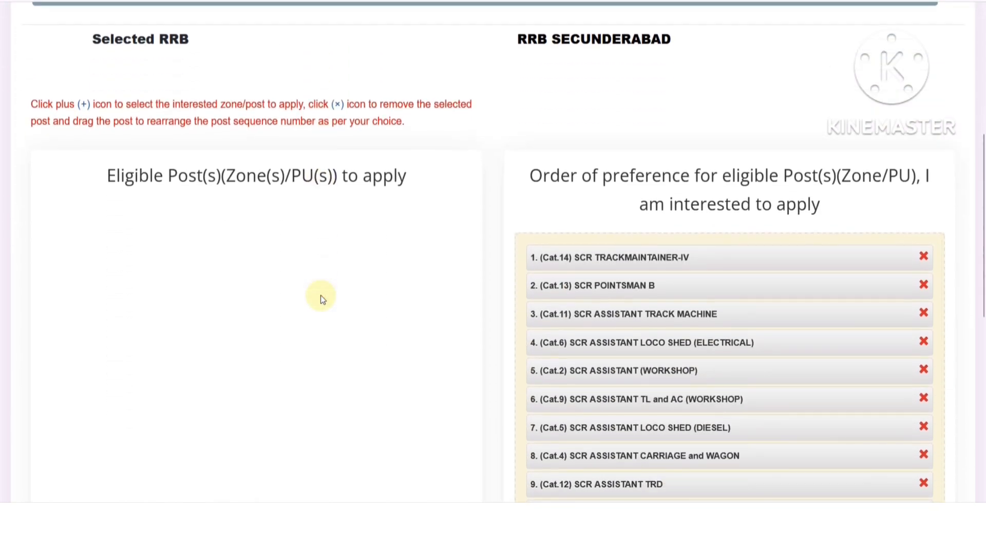
scroll(320, 294, "down", 6)
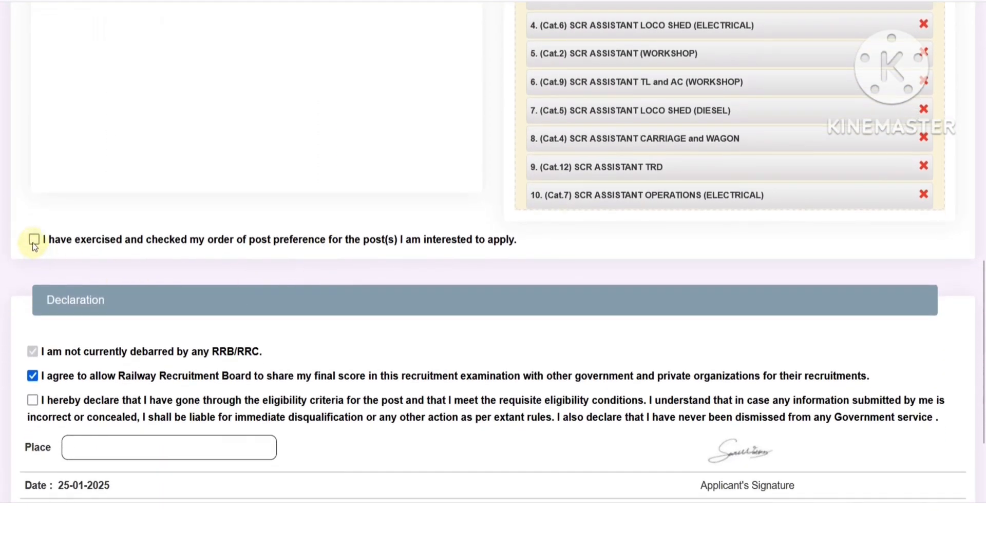
scroll(150, 269, "down", 3)
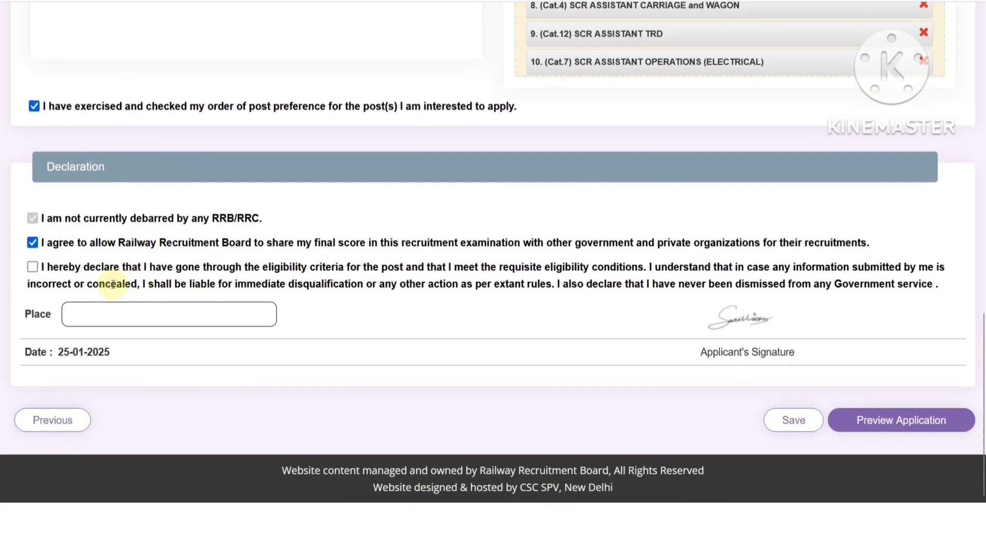
left_click(32, 268)
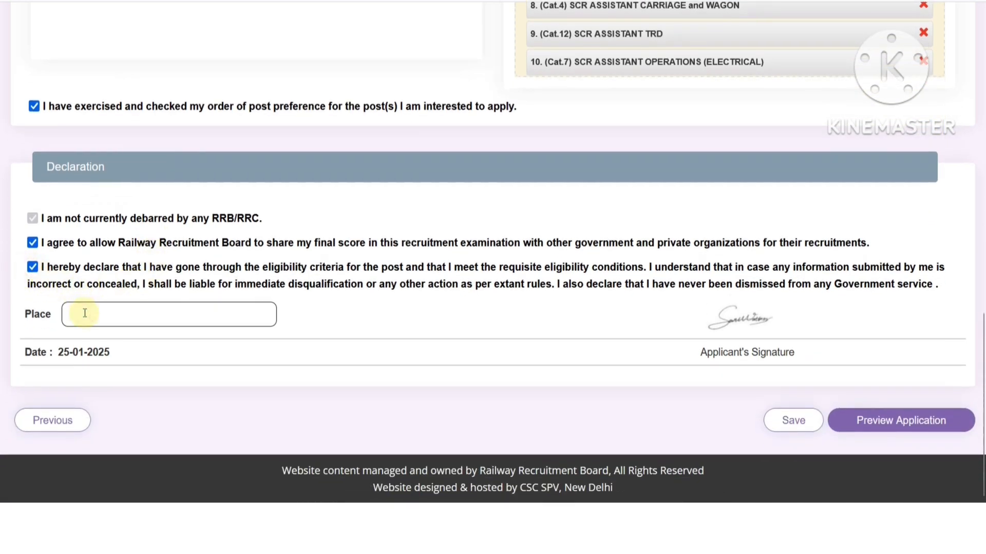
type("ALWAR")
left_click(790, 428)
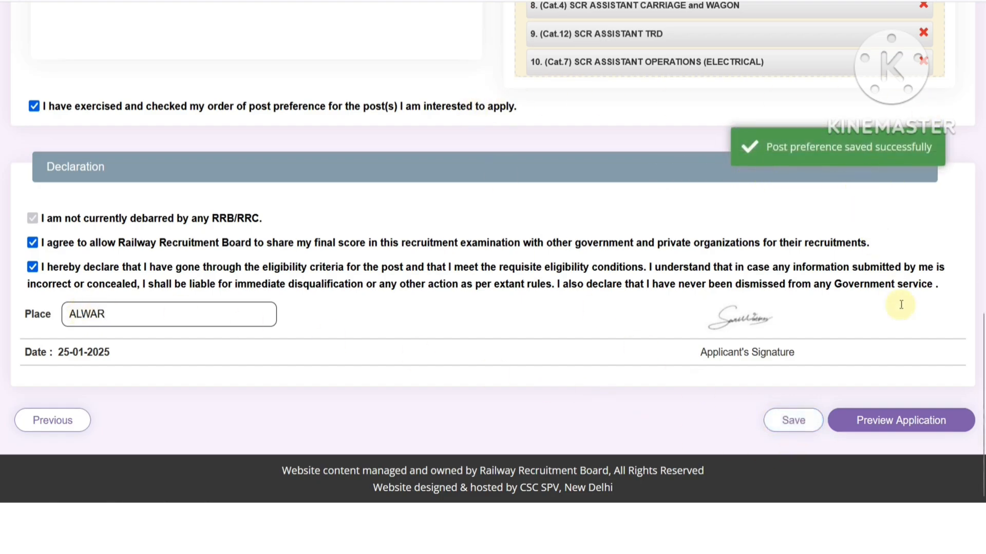
- Preview the application, tick the re-checked confirmation, and submit it
left_click(891, 418)
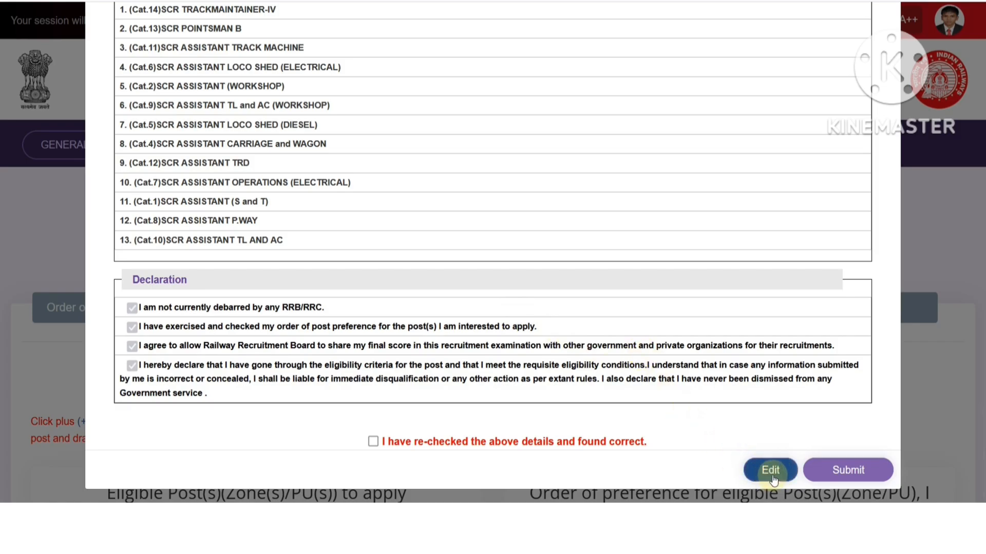
left_click(372, 442)
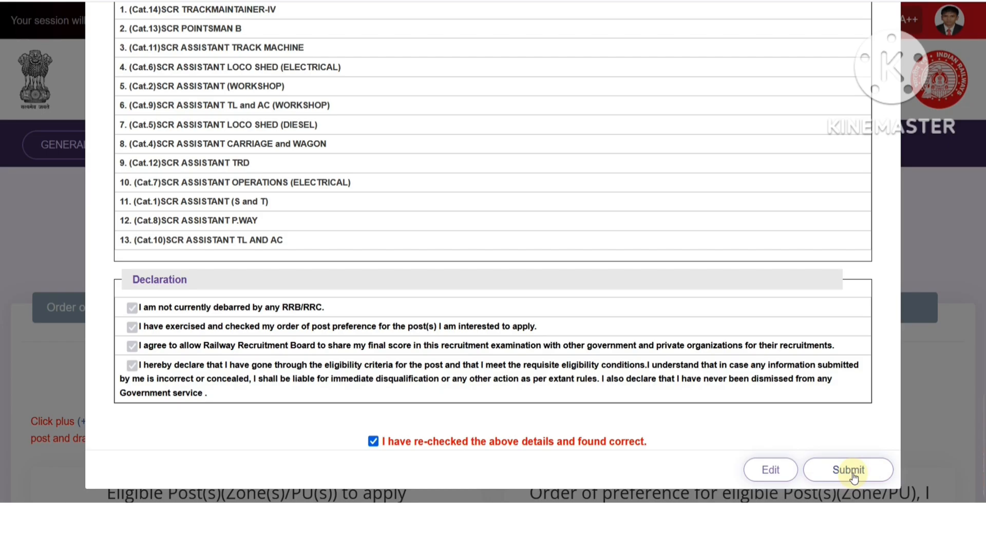
left_click(821, 470)
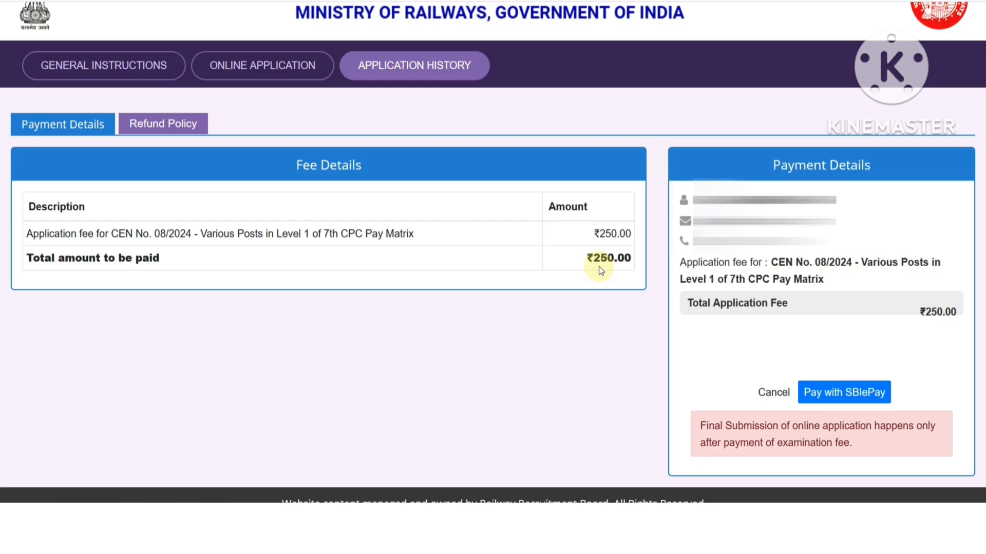
- In SBIePay, choose UPI QR as the payment method and start the 250.00 INR payment
left_click(854, 398)
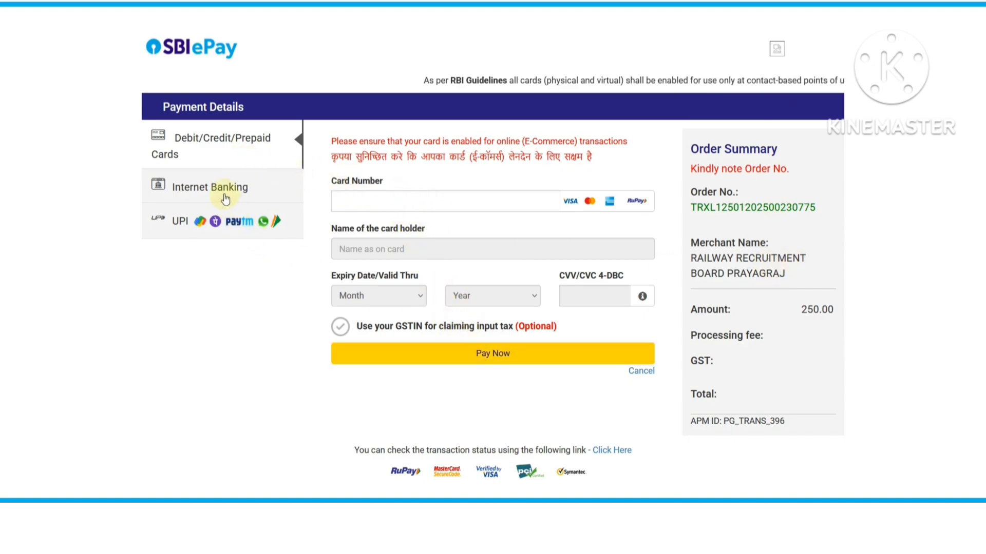
left_click(195, 194)
left_click(350, 177)
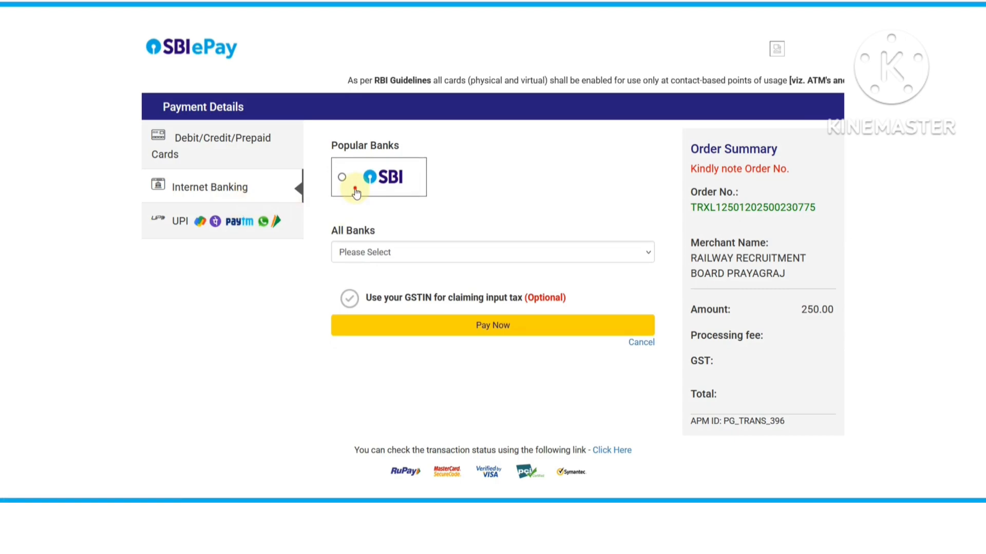
left_click(379, 252)
left_click(270, 275)
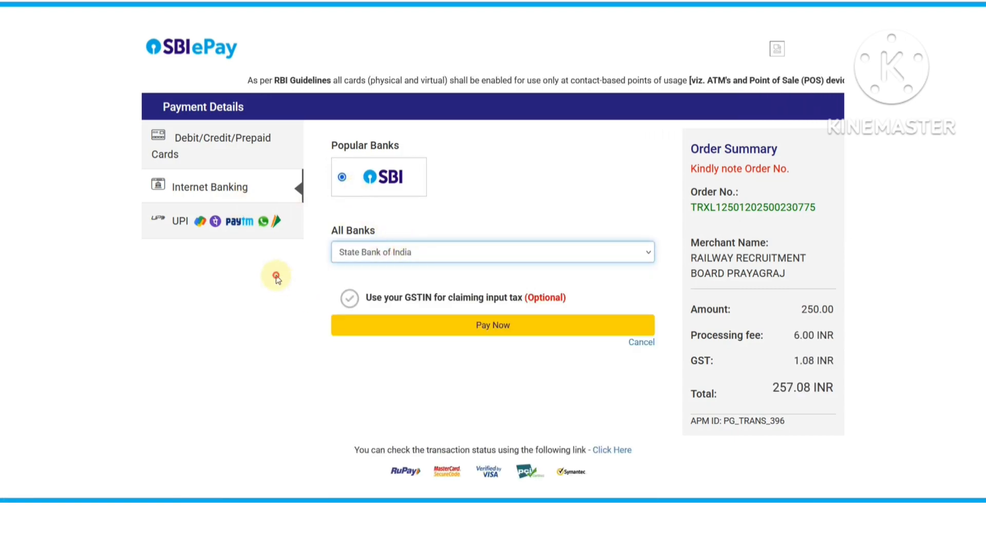
left_click(206, 224)
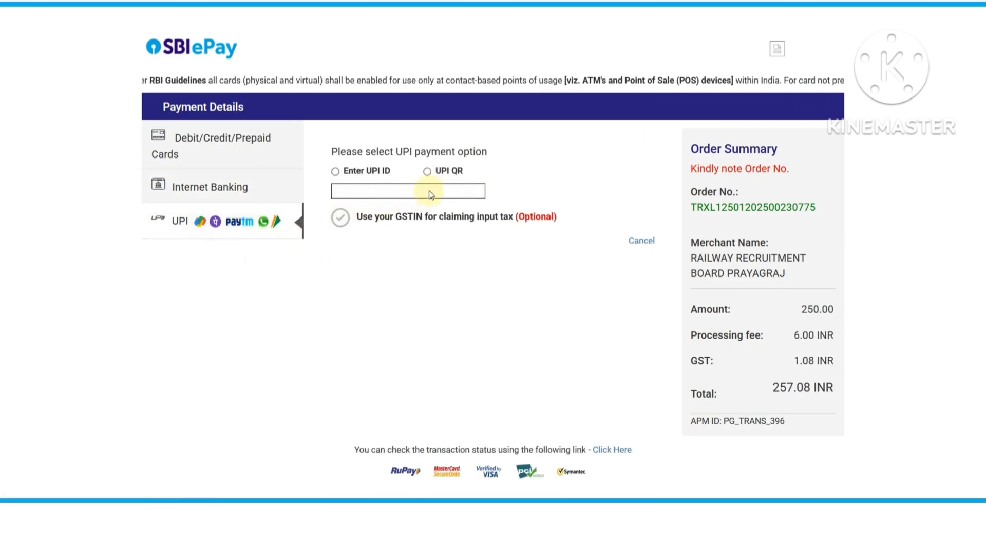
left_click(430, 172)
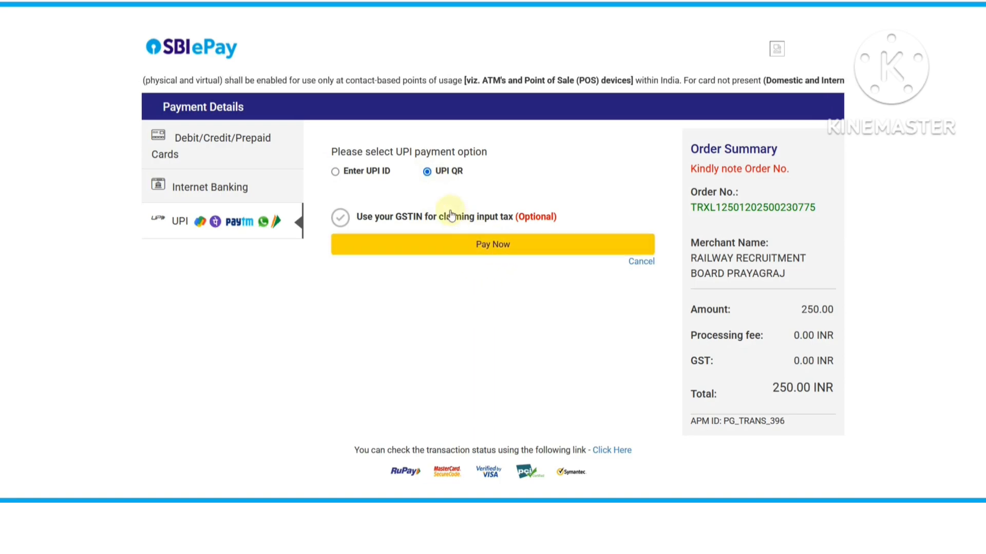
left_click(490, 249)
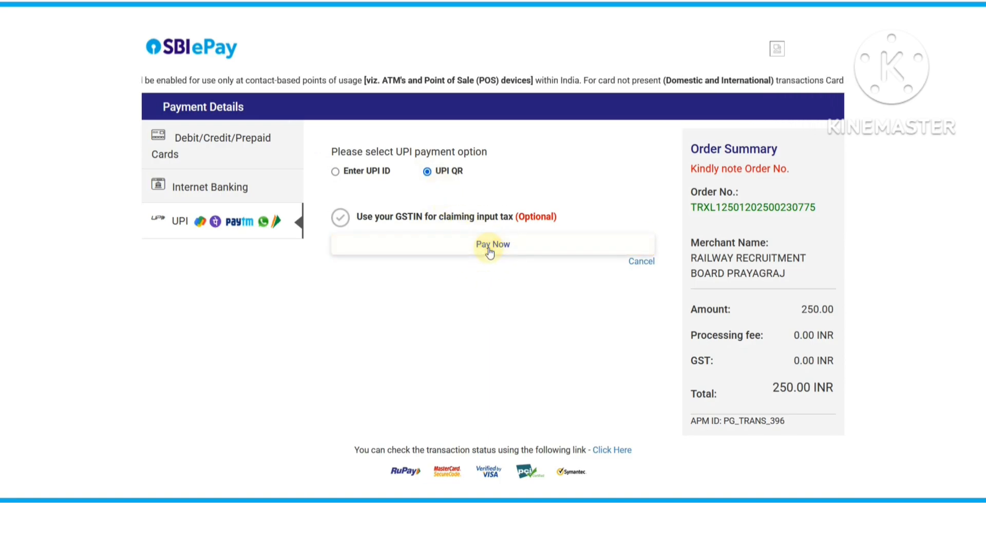